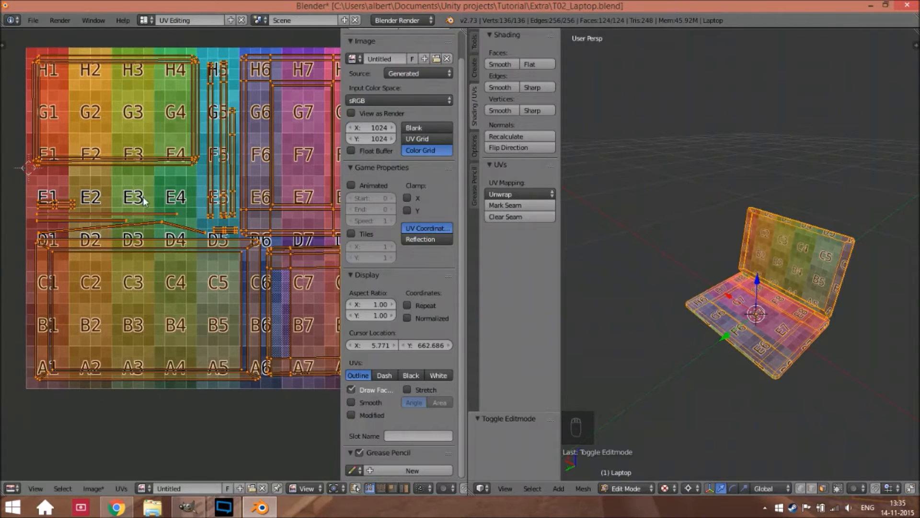
# Step: Examine the laptop's UV islands over the color grid and the matching faces on the 3D model
pyautogui.moveTo(158, 291); pyautogui.dragTo(173, 265)
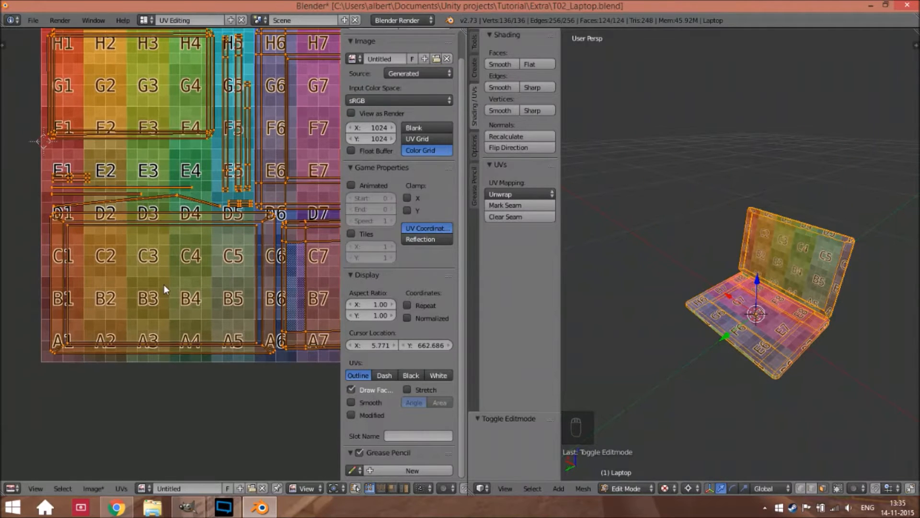
pyautogui.moveTo(326, 265); pyautogui.dragTo(246, 279)
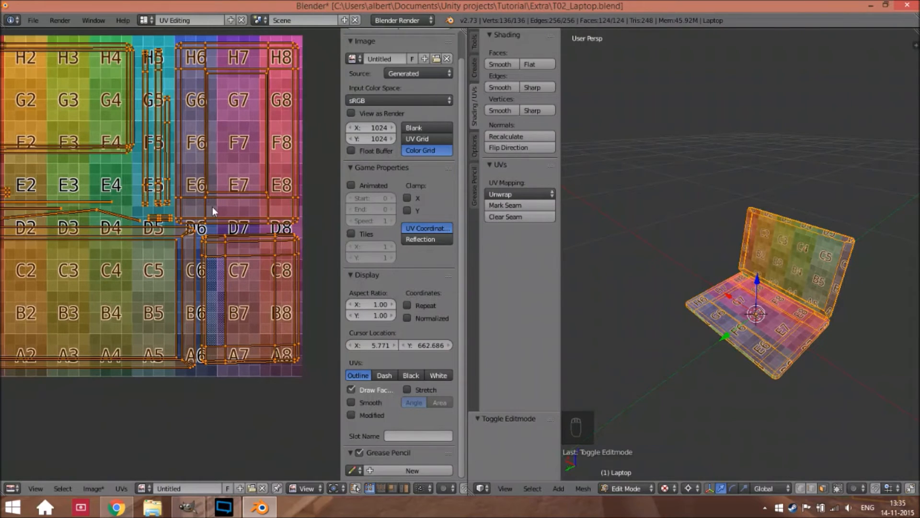
pyautogui.moveTo(212, 207); pyautogui.dragTo(228, 243)
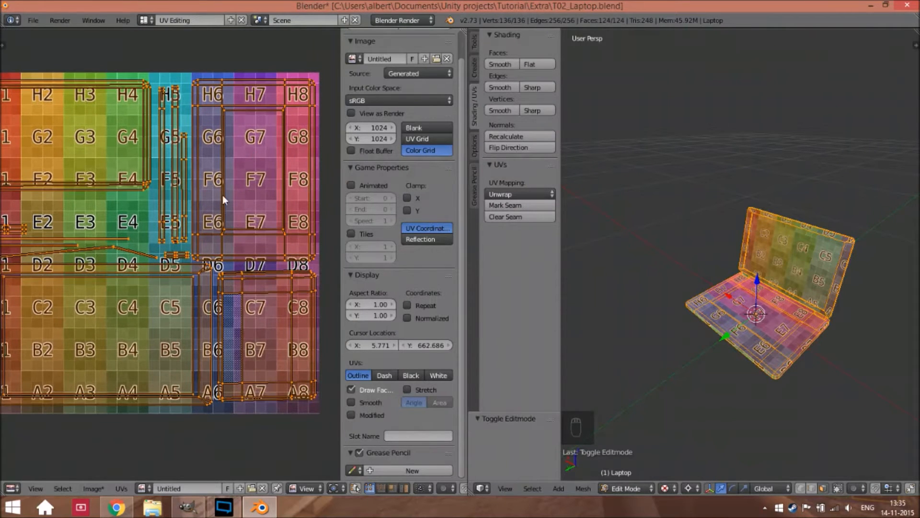
pyautogui.moveTo(283, 165); pyautogui.dragTo(295, 173)
pyautogui.moveTo(35, 178); pyautogui.dragTo(105, 192)
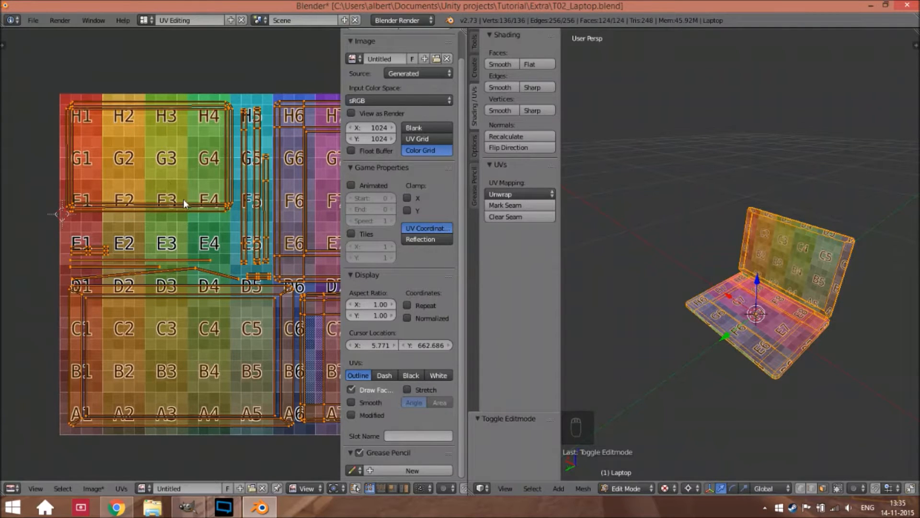
pyautogui.moveTo(306, 390); pyautogui.dragTo(223, 357)
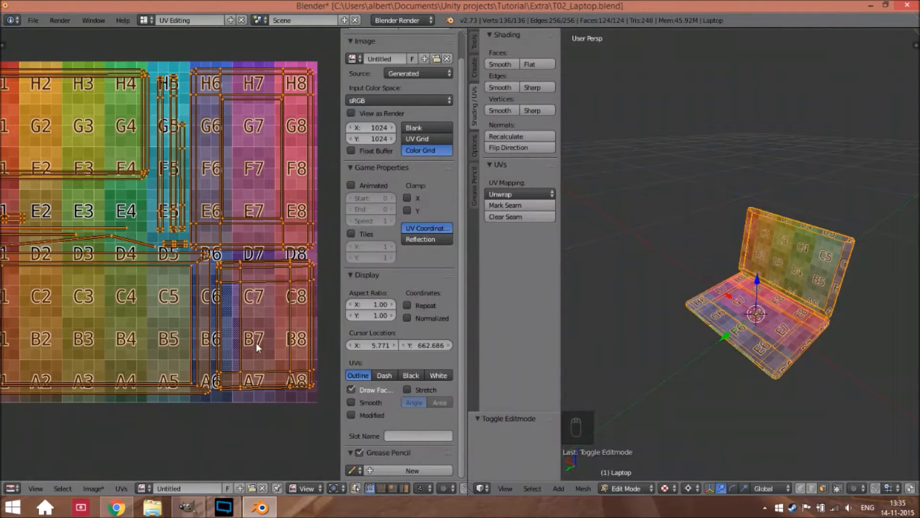
pyautogui.moveTo(683, 327); pyautogui.dragTo(704, 315)
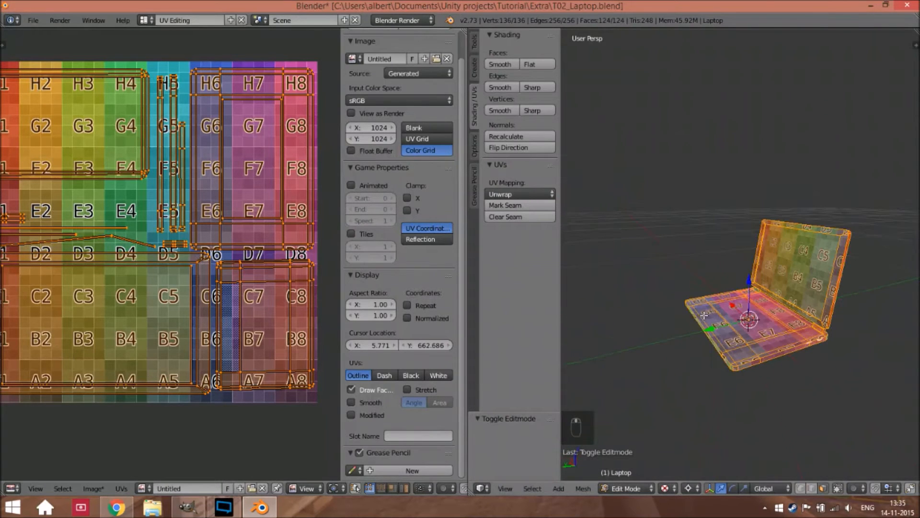
# Step: Switch to GIMP and create a new 1024 × 1024 px image
pyautogui.click(188, 507)
pyautogui.click(8, 18)
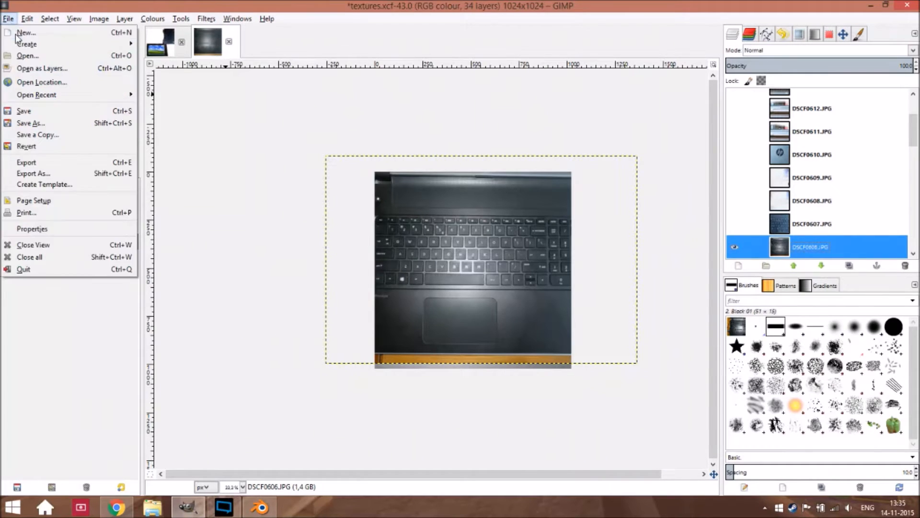
pyautogui.click(14, 31)
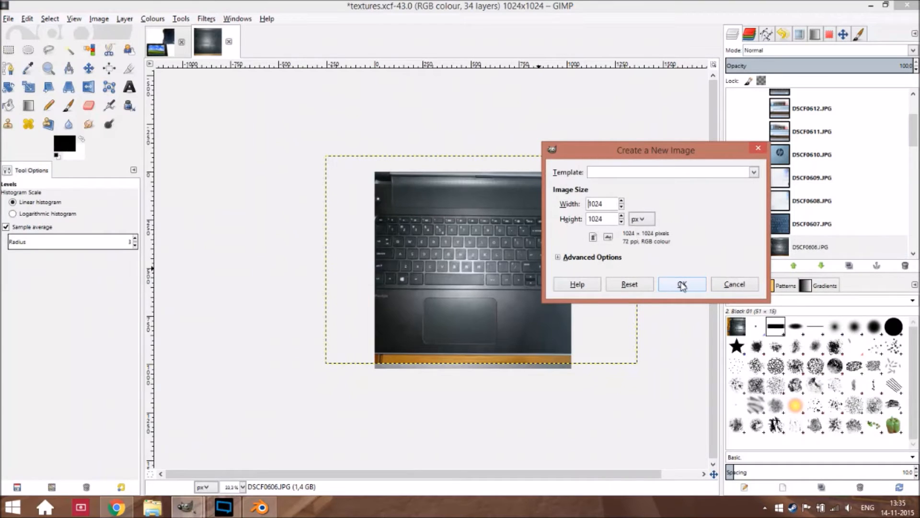
pyautogui.click(682, 285)
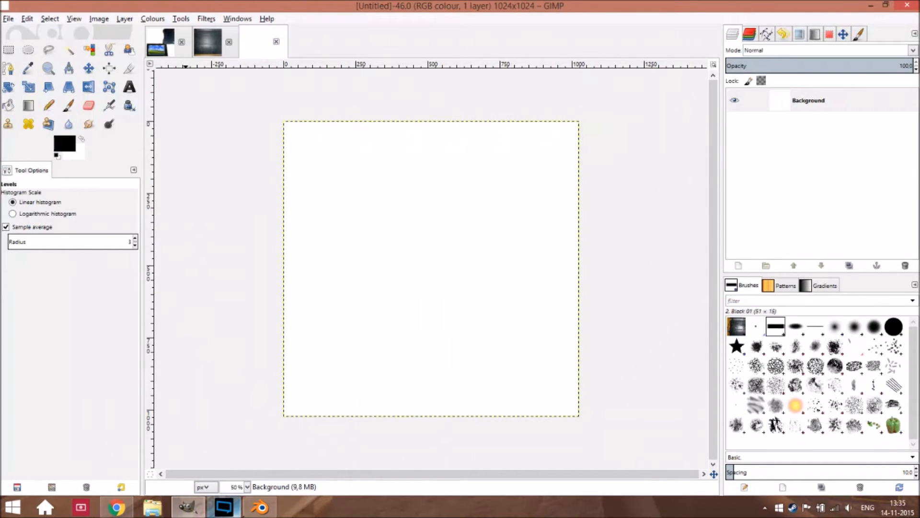
pyautogui.click(259, 507)
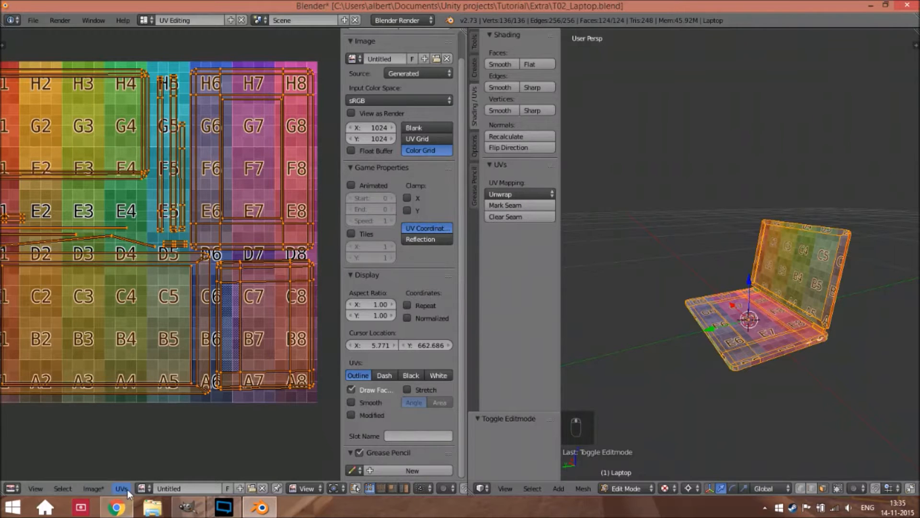
pyautogui.click(121, 487)
pyautogui.click(169, 200)
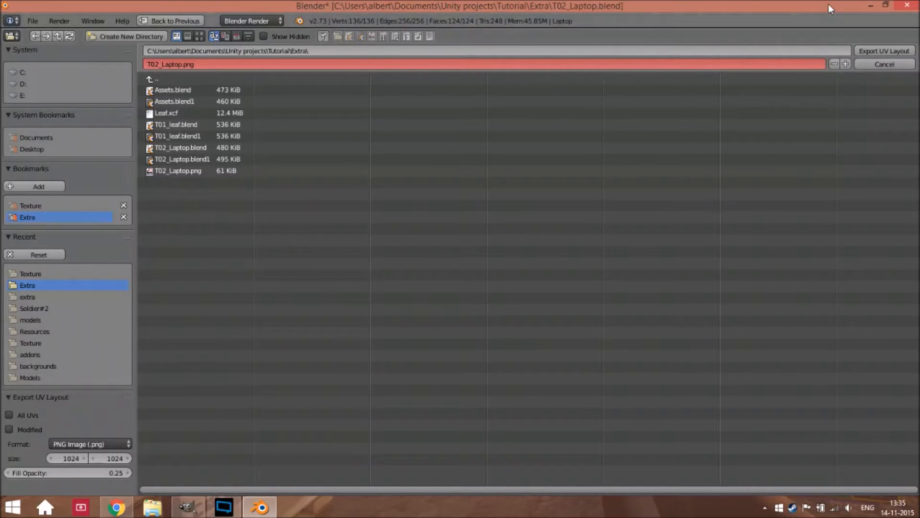
pyautogui.click(869, 63)
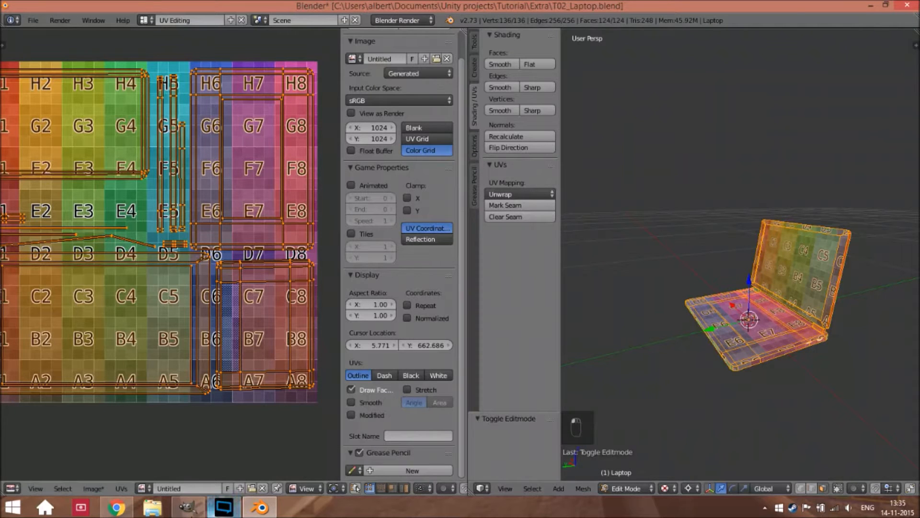
# Step: Switch to GIMP and add T02_Laptop.png to the new image as a layer above the background
pyautogui.click(187, 507)
pyautogui.click(9, 19)
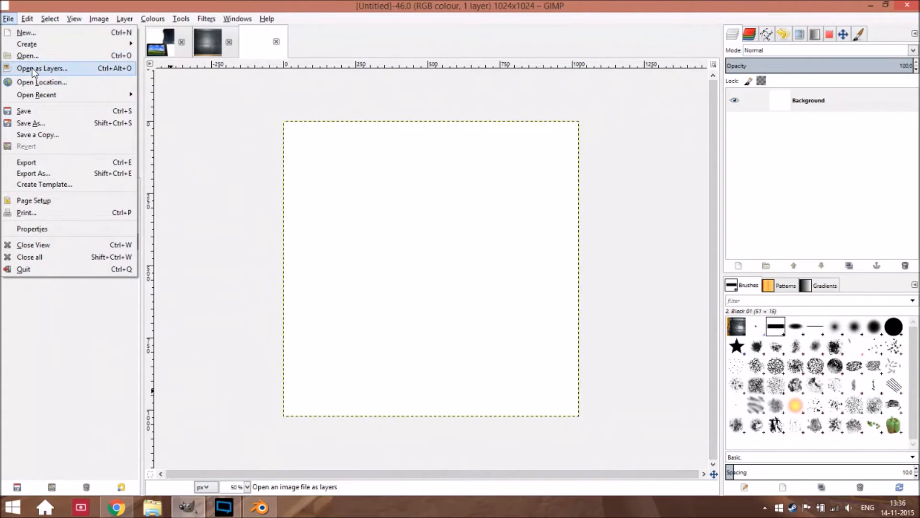
pyautogui.click(27, 56)
pyautogui.click(257, 149)
pyautogui.doubleClick(256, 149)
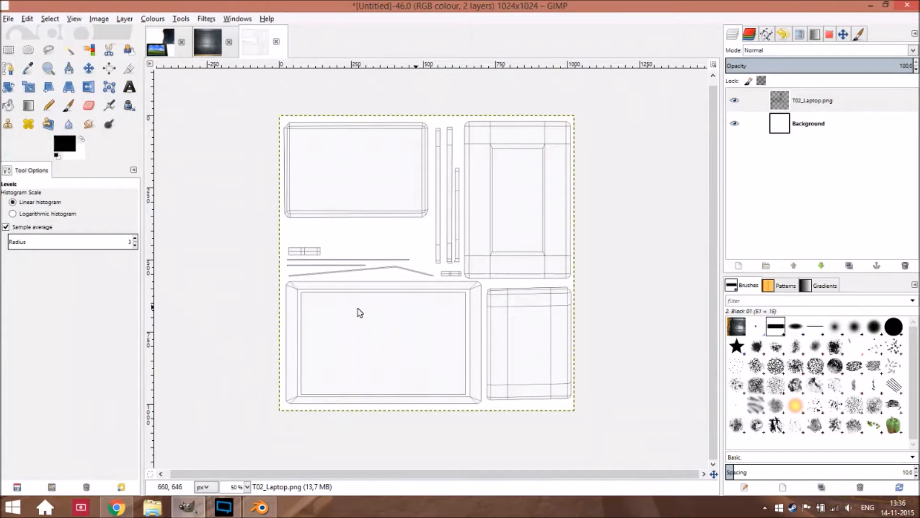
# Step: Copy the desktop wallpaper layer from textures.xcf and paste it into the image with the UV layout
pyautogui.click(215, 51)
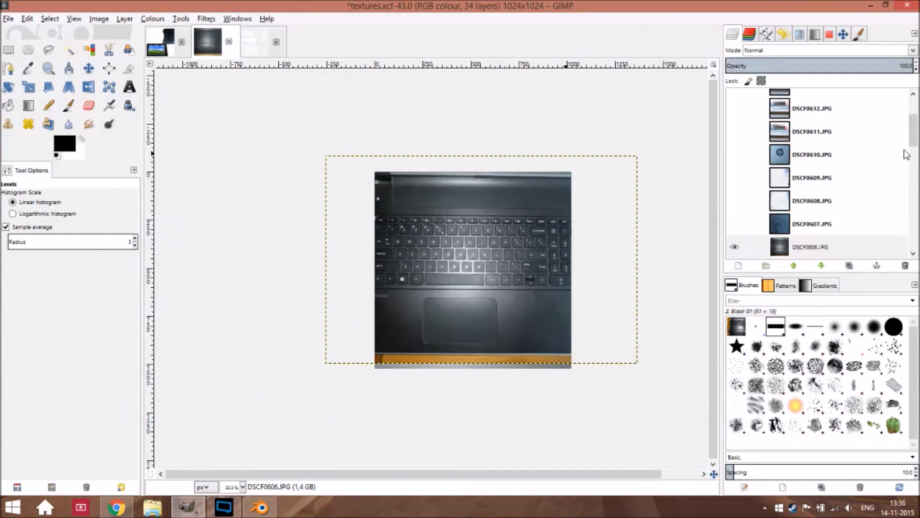
pyautogui.scroll(-3, 817, 206)
pyautogui.click(815, 225)
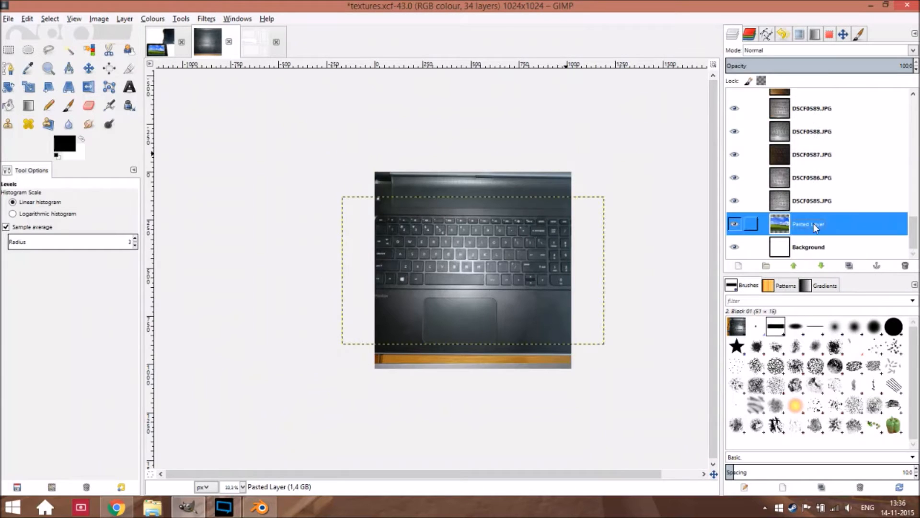
pyautogui.hotkey('ctrl', 'c')
pyautogui.click(265, 50)
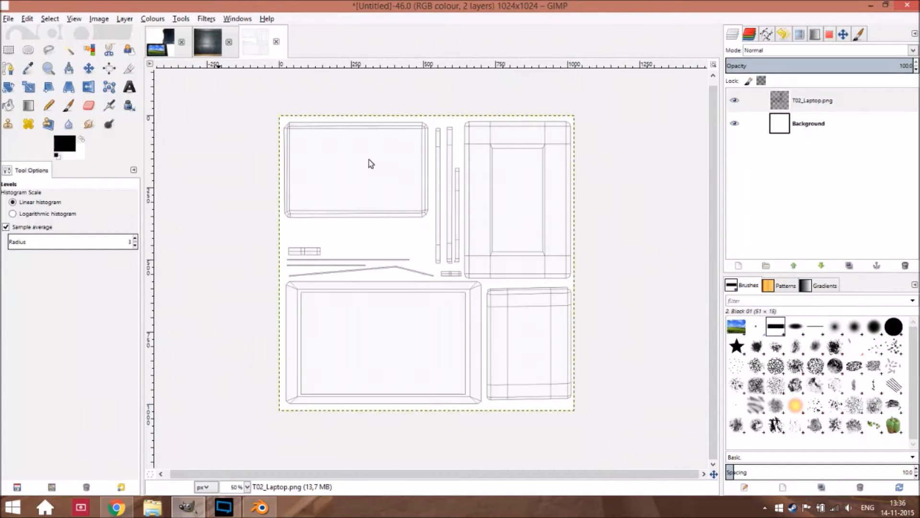
pyautogui.hotkey('ctrl', 'v')
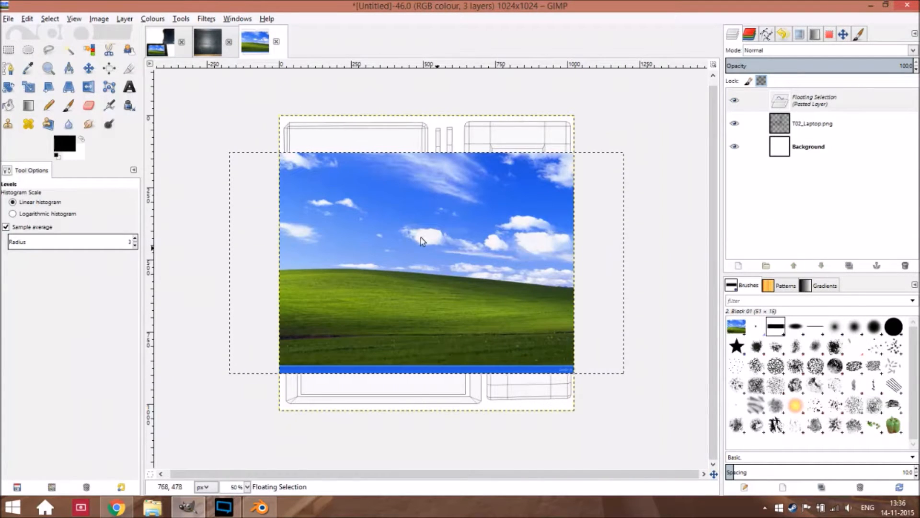
# Step: Move the pasted wallpaper so its lower-left corner meets the screen island's corner, and turn the floating selection into a new layer
pyautogui.moveTo(497, 274); pyautogui.dragTo(521, 258)
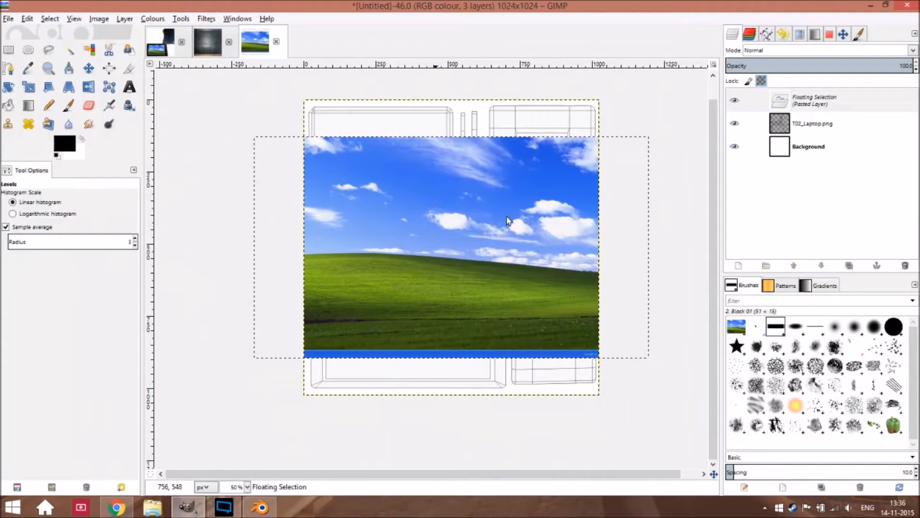
pyautogui.click(89, 68)
pyautogui.moveTo(349, 222); pyautogui.dragTo(421, 238)
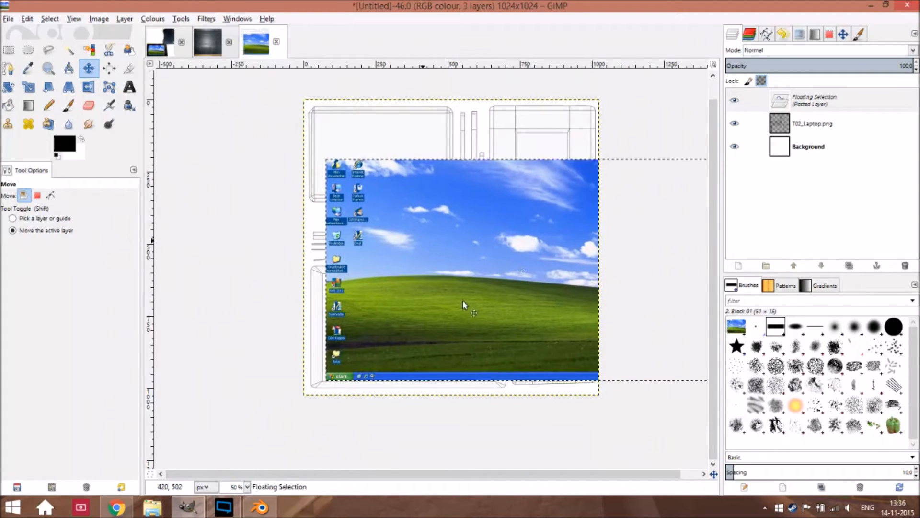
pyautogui.moveTo(513, 289); pyautogui.dragTo(397, 303)
pyautogui.rightClick(832, 104)
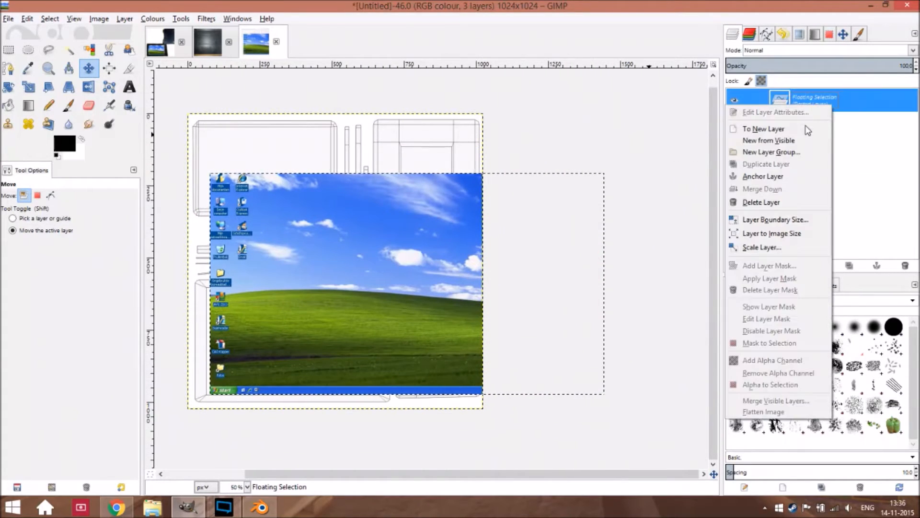
pyautogui.click(786, 129)
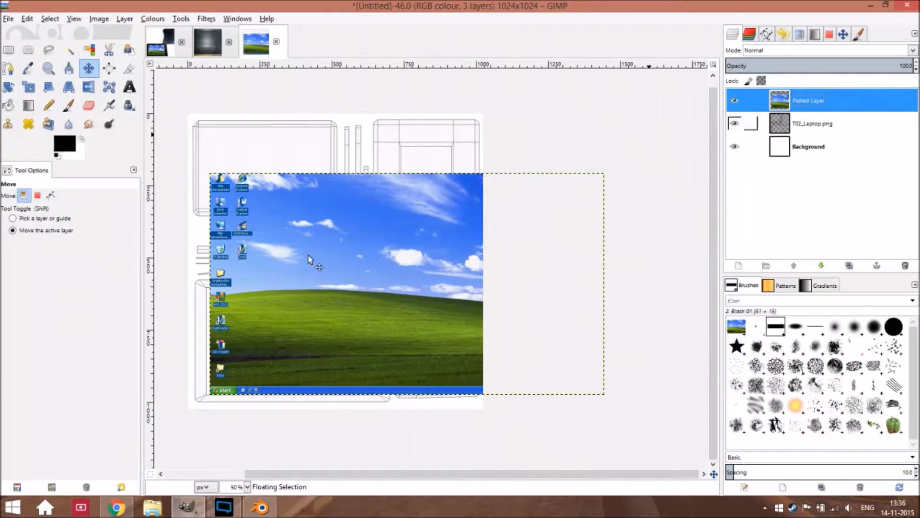
# Step: Scale the wallpaper layer down to about 562 × 352 px to fit the inner outline of the screen island
pyautogui.click(29, 86)
pyautogui.moveTo(315, 251); pyautogui.dragTo(391, 177)
pyautogui.click(660, 110)
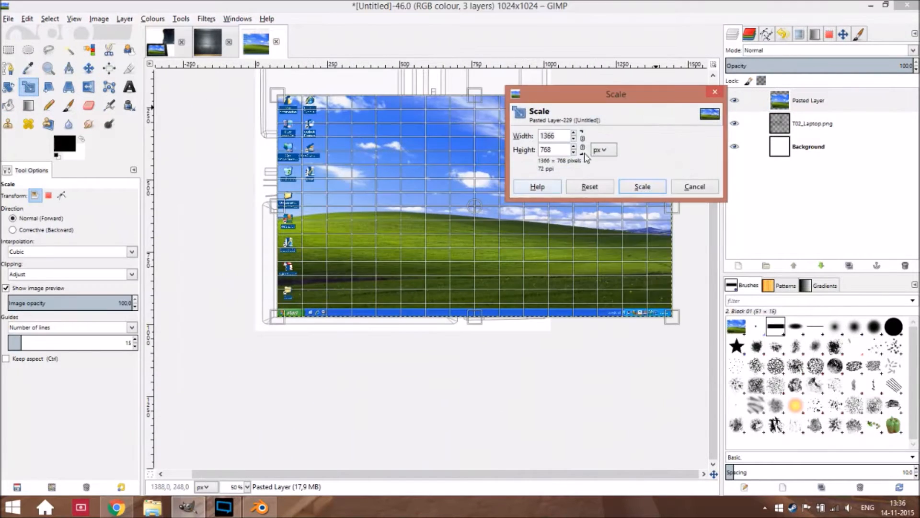
pyautogui.moveTo(630, 91); pyautogui.dragTo(148, 204)
pyautogui.moveTo(675, 92); pyautogui.dragTo(451, 221)
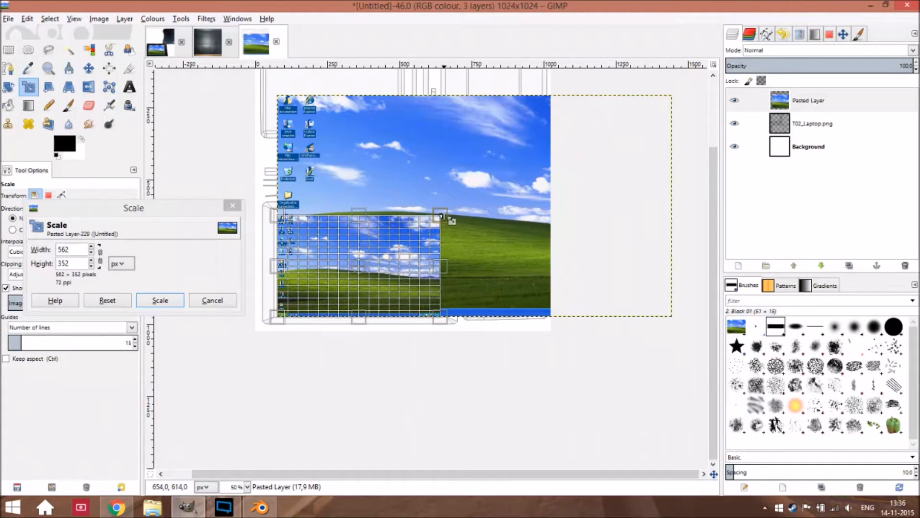
pyautogui.click(181, 300)
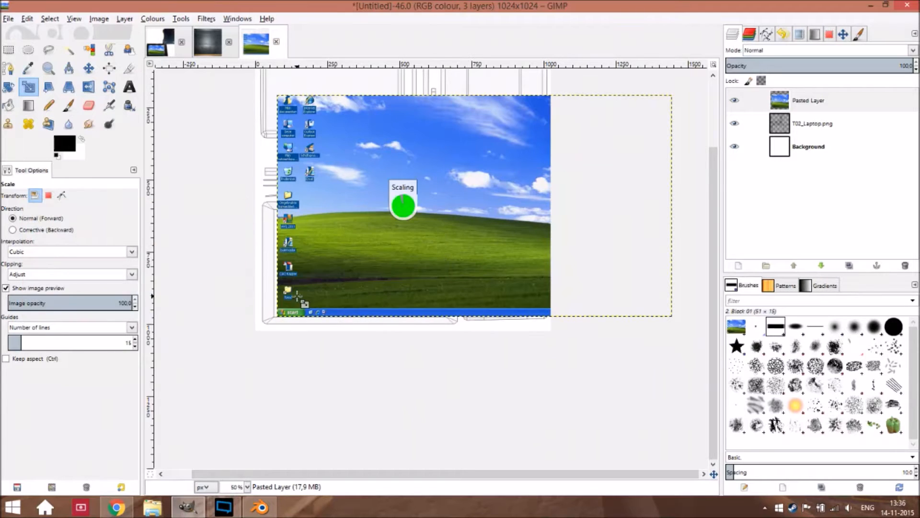
# Step: Enlarge the wallpaper layer to about 570 × 361 px so its upper-right corner reaches the screen outline
pyautogui.scroll(2, 440, 215)
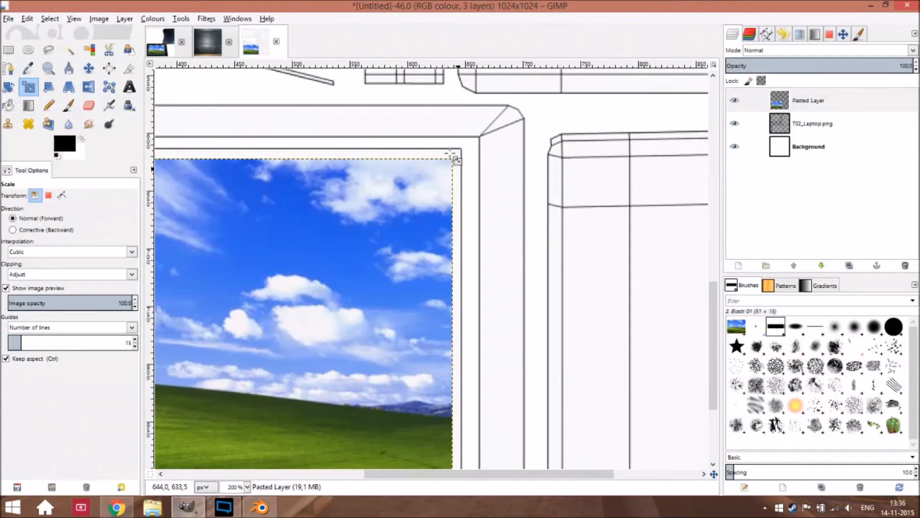
pyautogui.scroll(1, 468, 209)
pyautogui.moveTo(467, 237); pyautogui.dragTo(493, 196)
pyautogui.click(181, 299)
# Step: Place the wallpaper layer below the T02_Laptop.png layer in the layer stack
pyautogui.scroll(-2, 240, 301)
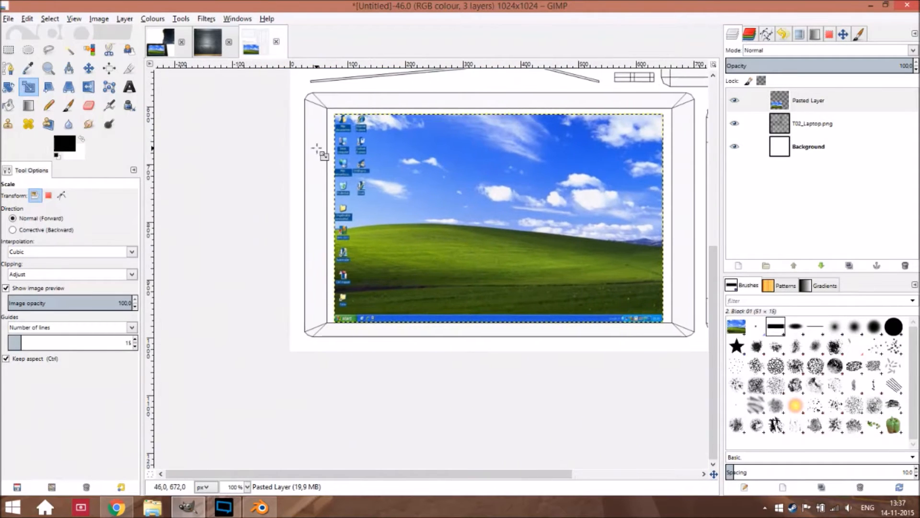
pyautogui.scroll(3, 355, 255)
pyautogui.moveTo(802, 95); pyautogui.dragTo(805, 152)
# Step: Scale the wallpaper layer to 570 × 354 px by raising its bottom edge to the screen outline
pyautogui.click(376, 367)
pyautogui.moveTo(465, 405); pyautogui.dragTo(391, 331)
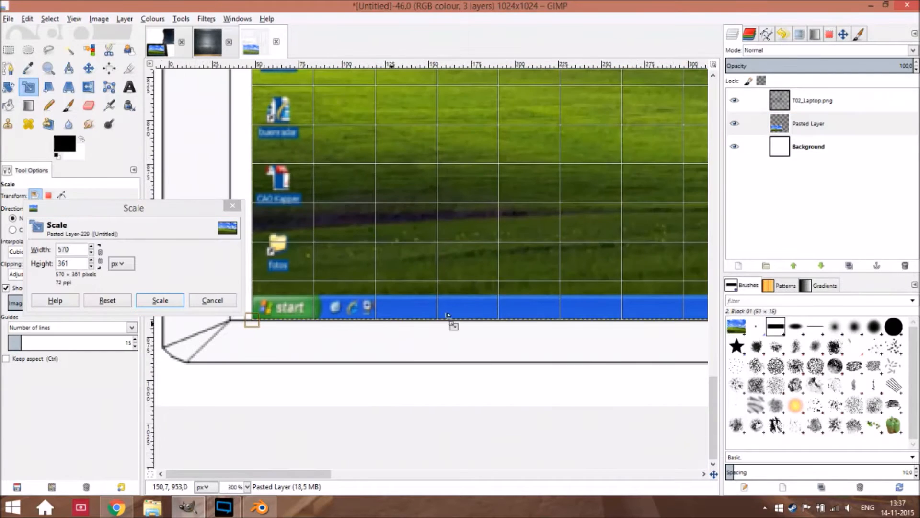
pyautogui.moveTo(647, 290); pyautogui.dragTo(467, 298)
pyautogui.scroll(-4, 468, 299)
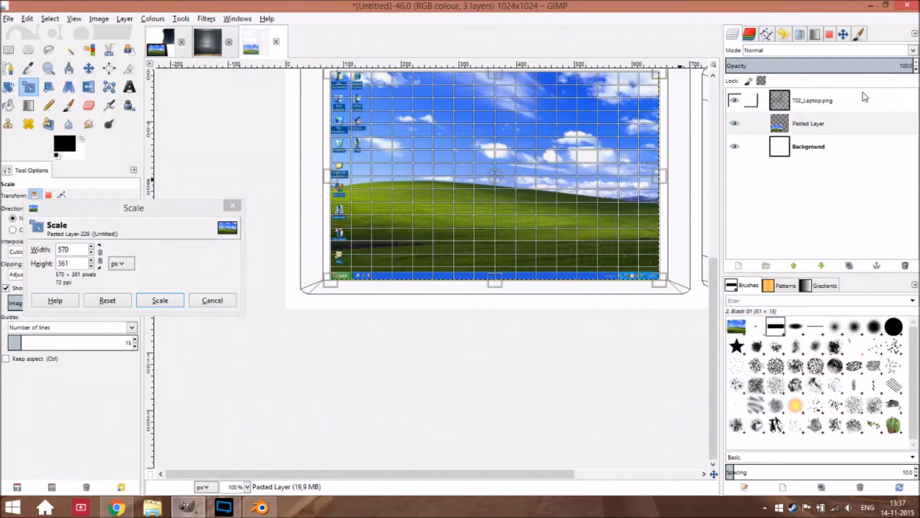
pyautogui.scroll(3, 515, 328)
pyautogui.scroll(1, 504, 355)
pyautogui.moveTo(509, 282)
pyautogui.mouseDown()
pyautogui.moveTo(511, 266)
pyautogui.moveTo(512, 274)
pyautogui.mouseUp()
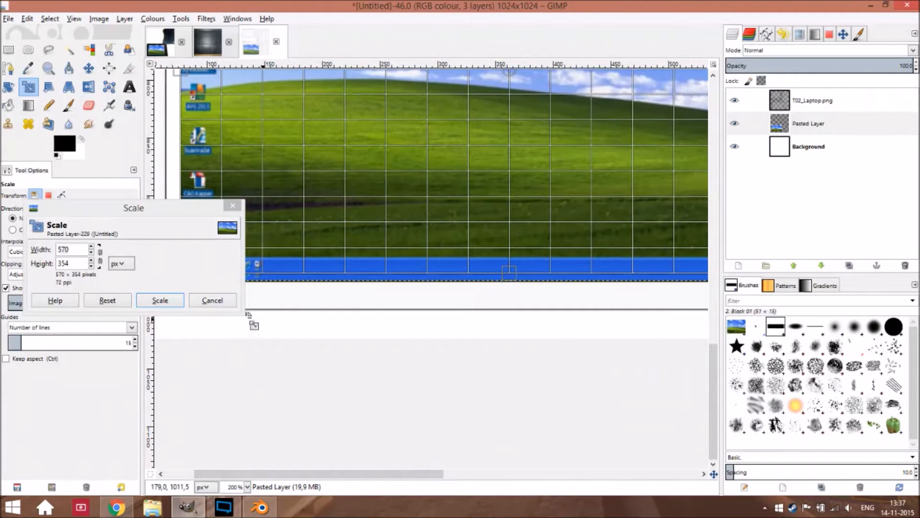
pyautogui.click(160, 301)
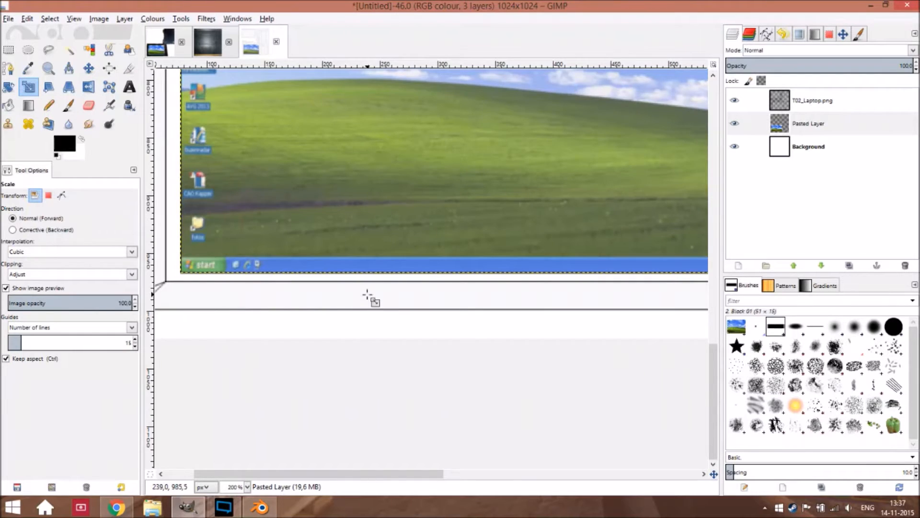
pyautogui.scroll(-5, 368, 295)
pyautogui.moveTo(424, 279); pyautogui.dragTo(515, 144)
pyautogui.scroll(2, 512, 196)
pyautogui.moveTo(505, 176); pyautogui.dragTo(429, 316)
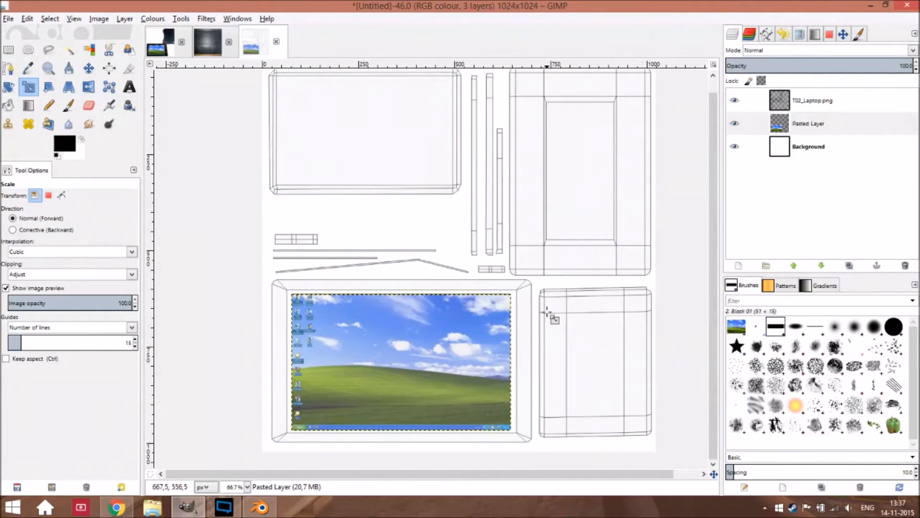
# Step: Make the DSCF0607.JPG keyboard photo layer visible in textures.xcf
pyautogui.click(211, 54)
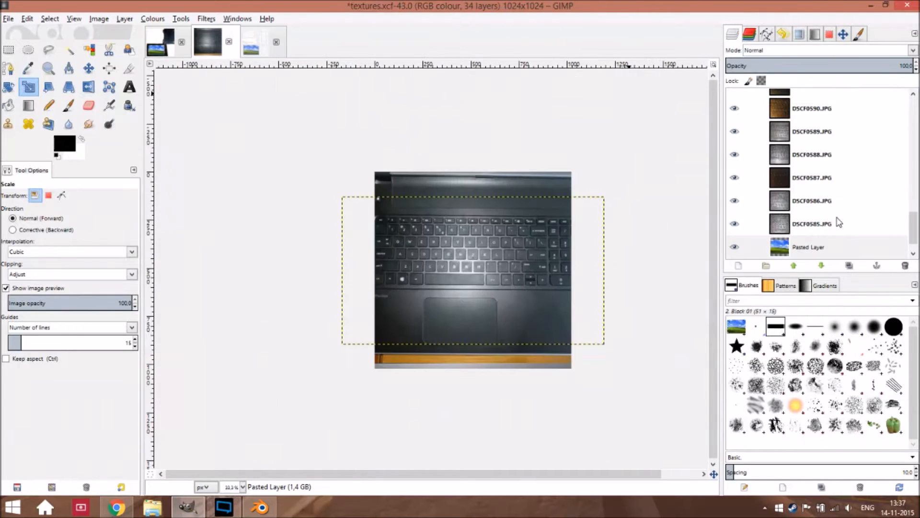
pyautogui.scroll(3, 834, 220)
pyautogui.scroll(8, 818, 186)
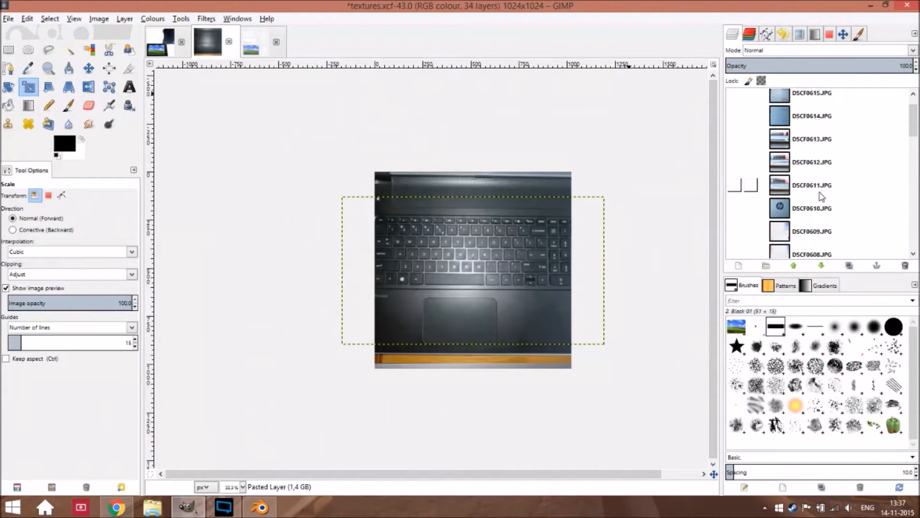
pyautogui.click(735, 150)
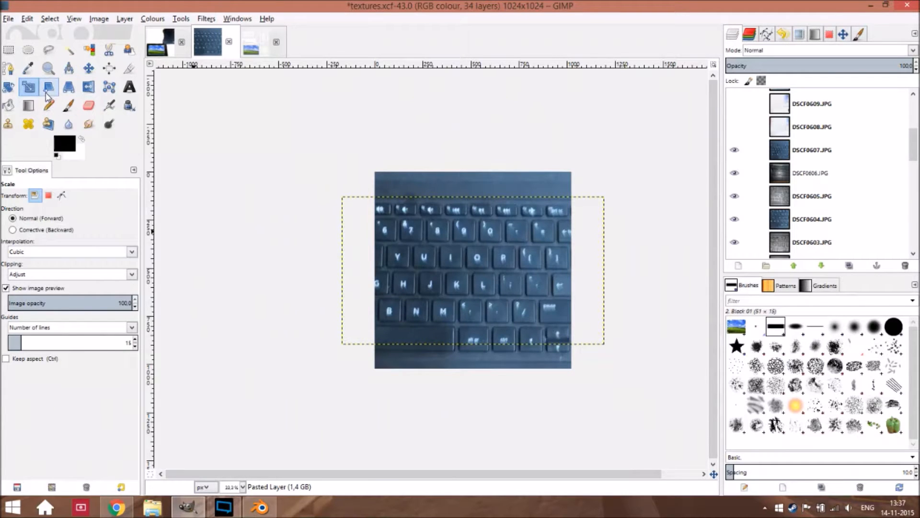
# Step: Select the DSCF0607.JPG layer and preview the full keyboard photo with the Scale tool, leaving its size unchanged
pyautogui.click(350, 124)
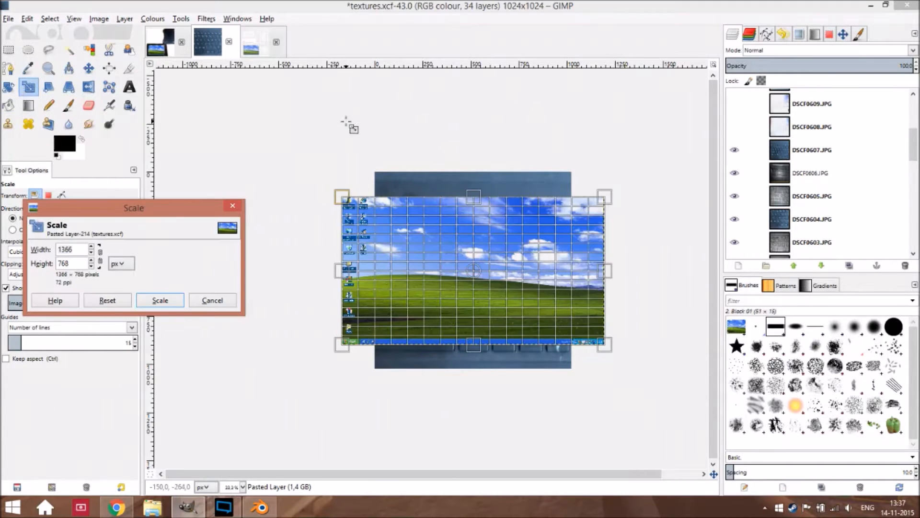
pyautogui.click(212, 300)
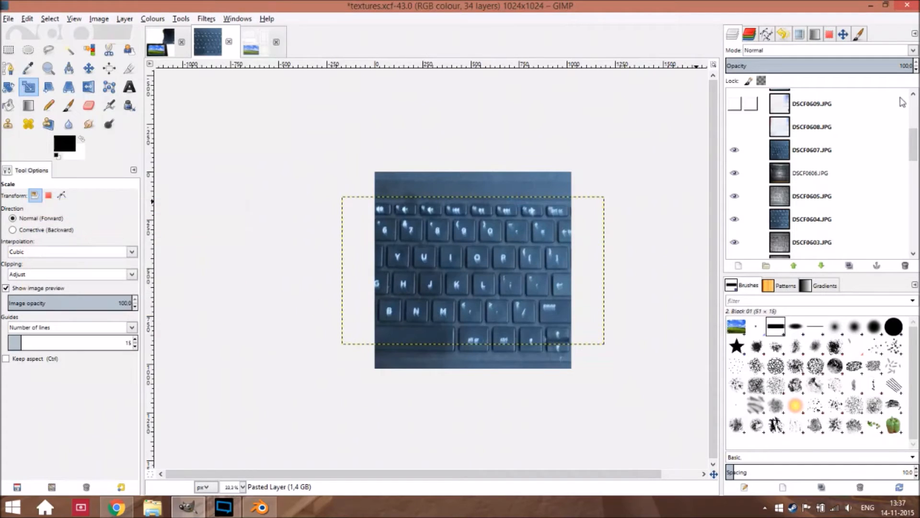
pyautogui.click(779, 149)
pyautogui.click(232, 301)
pyautogui.scroll(-2, 455, 292)
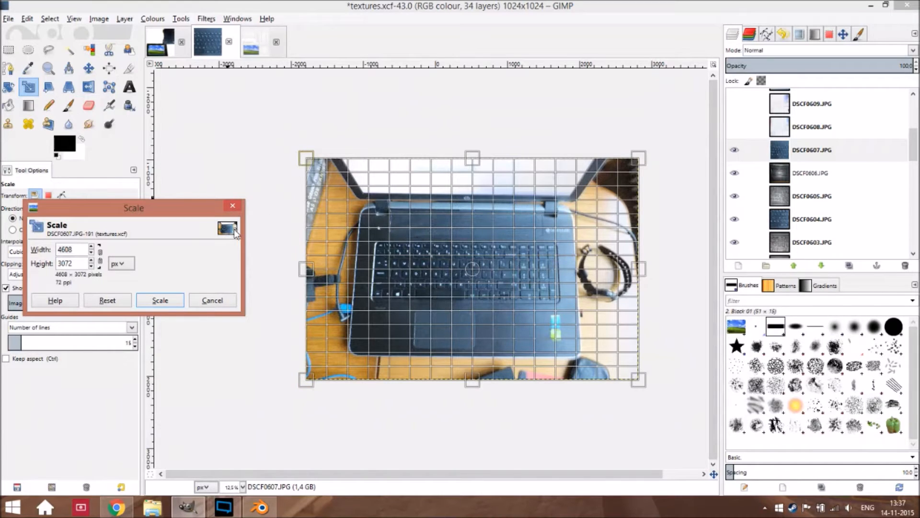
pyautogui.click(232, 205)
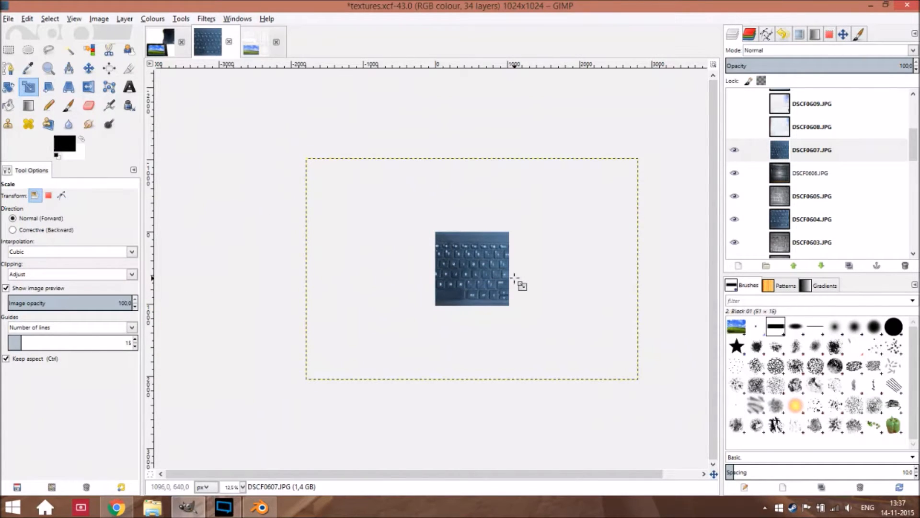
# Step: Copy the DSCF0607.JPG keyboard photo into the laptop texture image as a new layer
pyautogui.hotkey('ctrl', 'c')
pyautogui.click(270, 48)
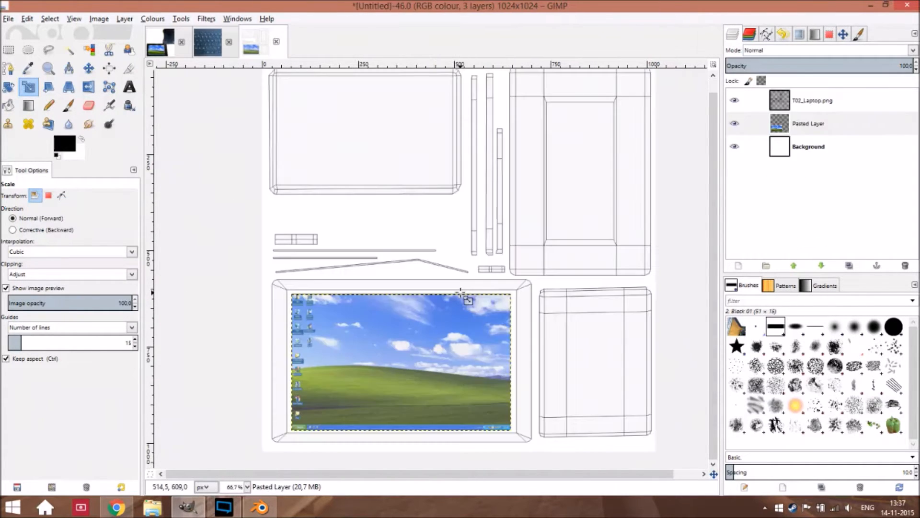
pyautogui.hotkey('ctrl', 'v')
pyautogui.rightClick(847, 102)
pyautogui.click(798, 129)
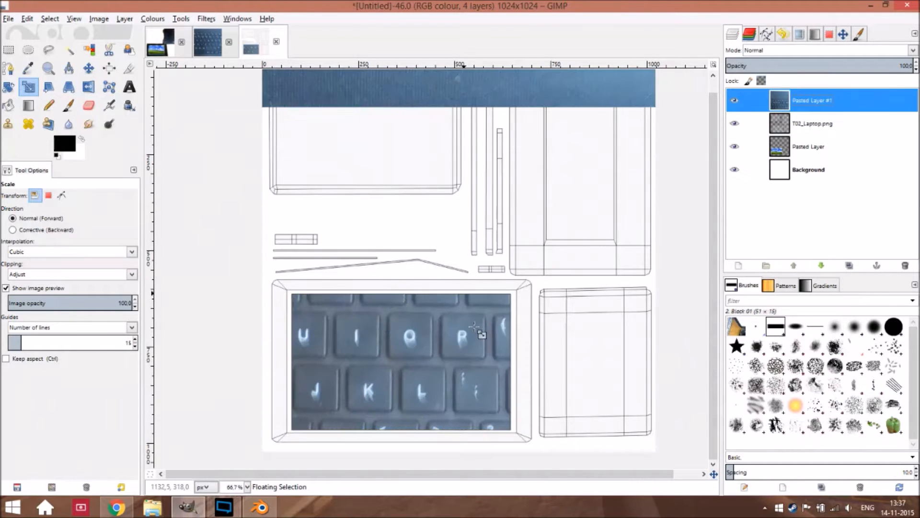
# Step: Scale the pasted keyboard photo to 1676 × 1117 px with its aspect ratio locked, and place it over the canvas
pyautogui.scroll(-4, 474, 323)
pyautogui.click(415, 263)
pyautogui.scroll(-4, 384, 269)
pyautogui.moveTo(396, 239); pyautogui.dragTo(440, 288)
pyautogui.click(98, 257)
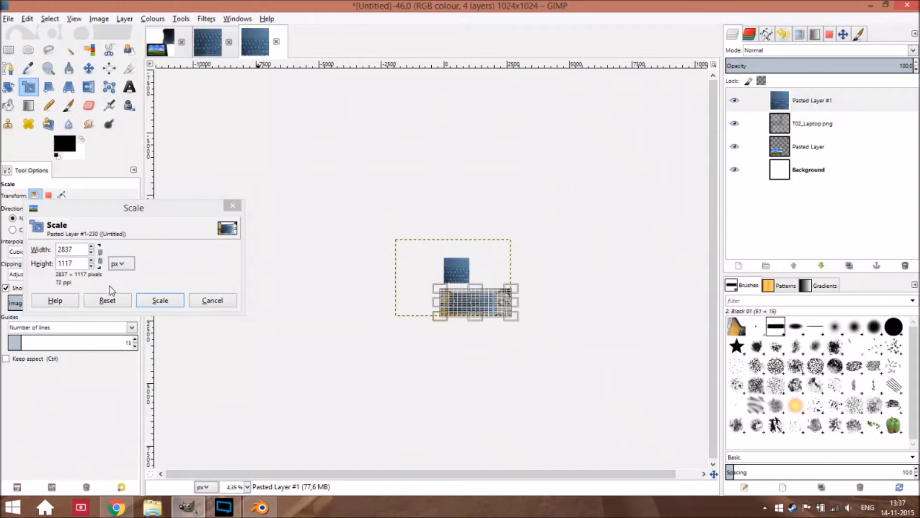
pyautogui.click(107, 300)
pyautogui.moveTo(396, 239); pyautogui.dragTo(491, 289)
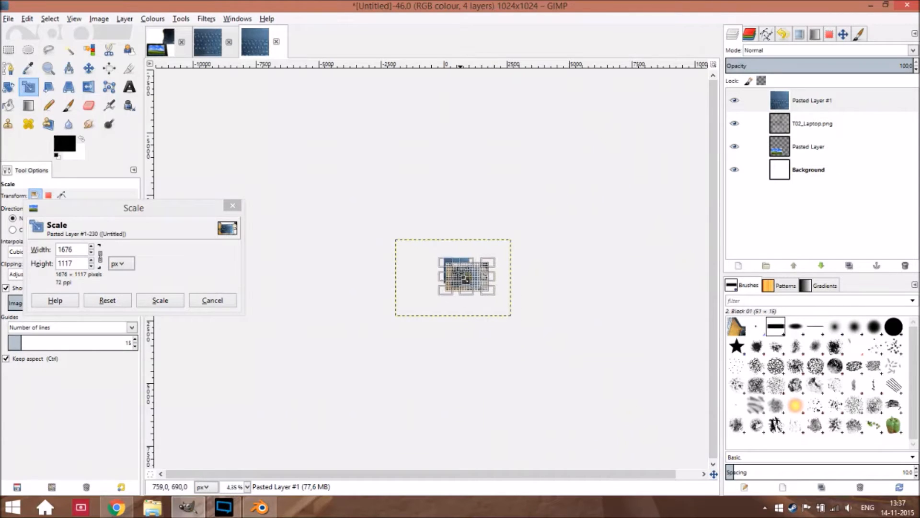
pyautogui.scroll(5, 460, 283)
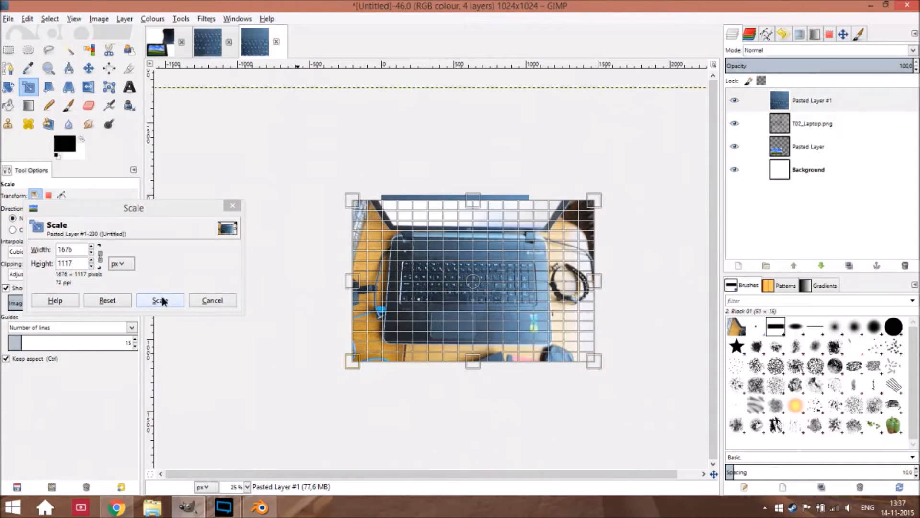
pyautogui.click(160, 300)
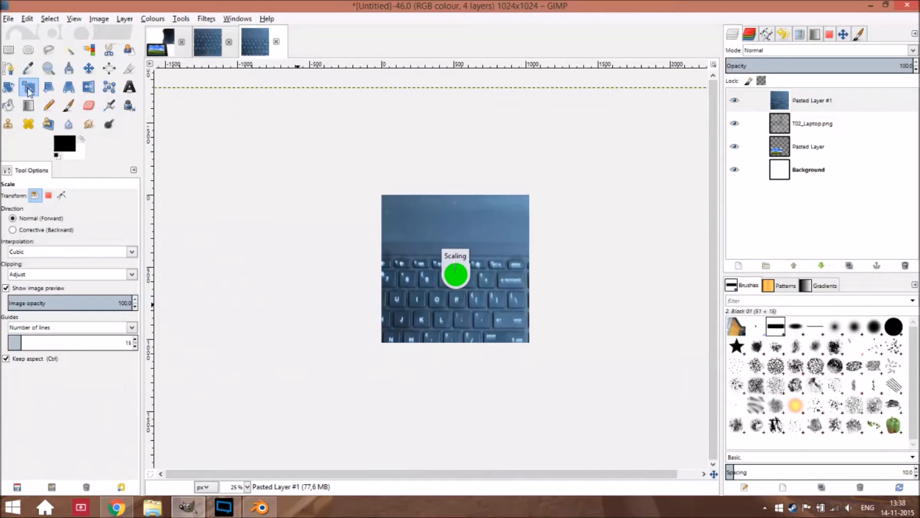
# Step: Rotate the keyboard photo layer by 90° and place it below the T02_Laptop.png layer in the stack
pyautogui.click(9, 87)
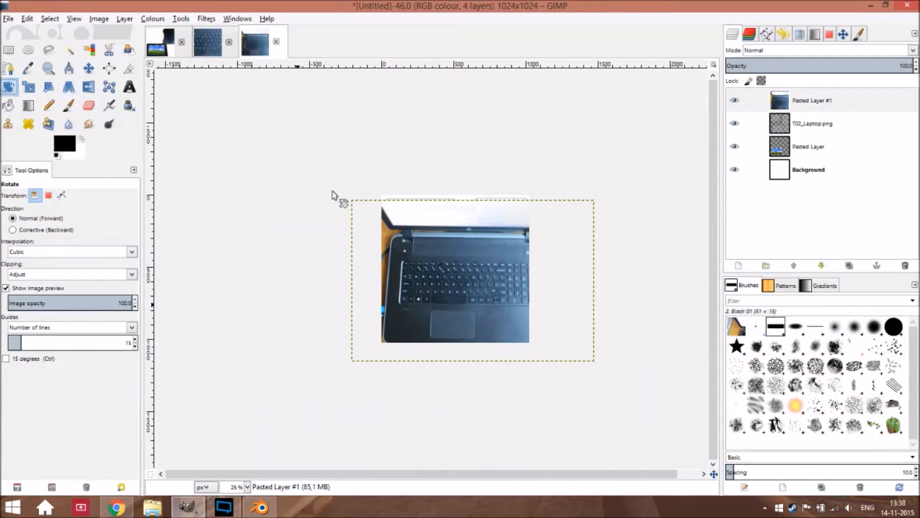
pyautogui.moveTo(366, 281); pyautogui.dragTo(423, 175)
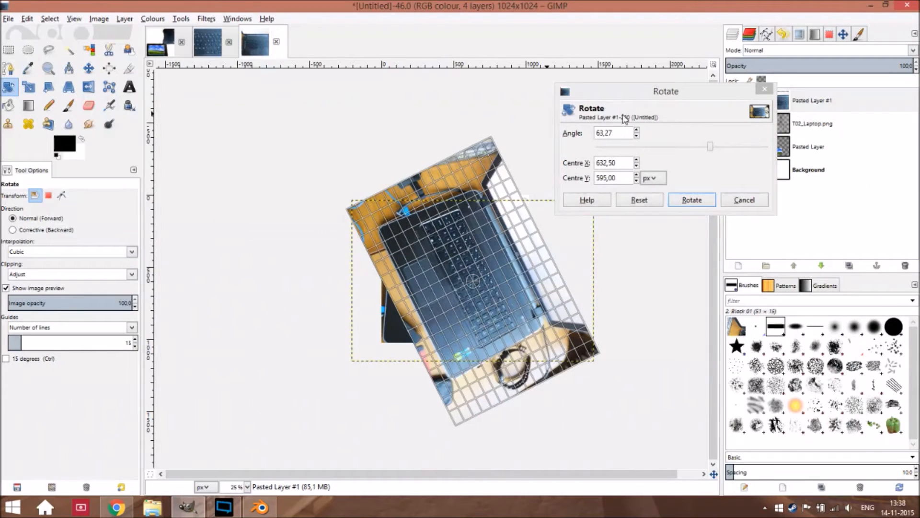
pyautogui.click(625, 137)
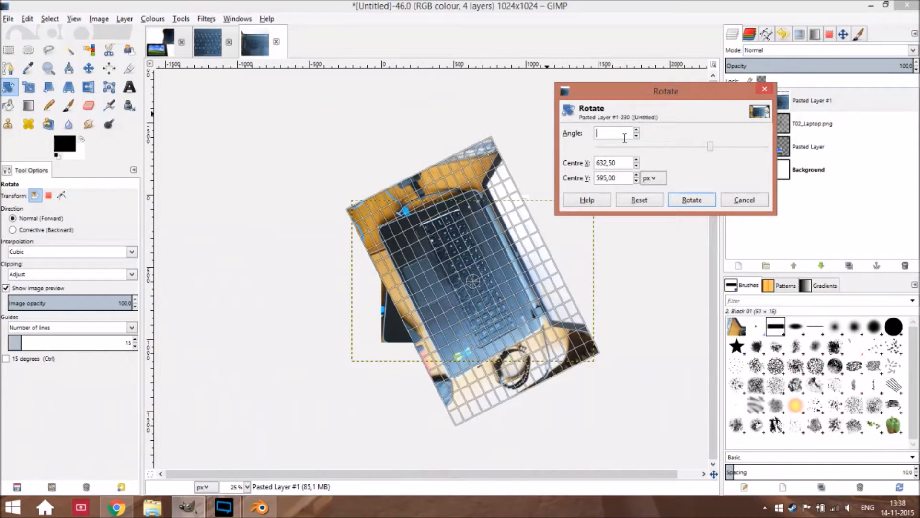
pyautogui.press('Return')
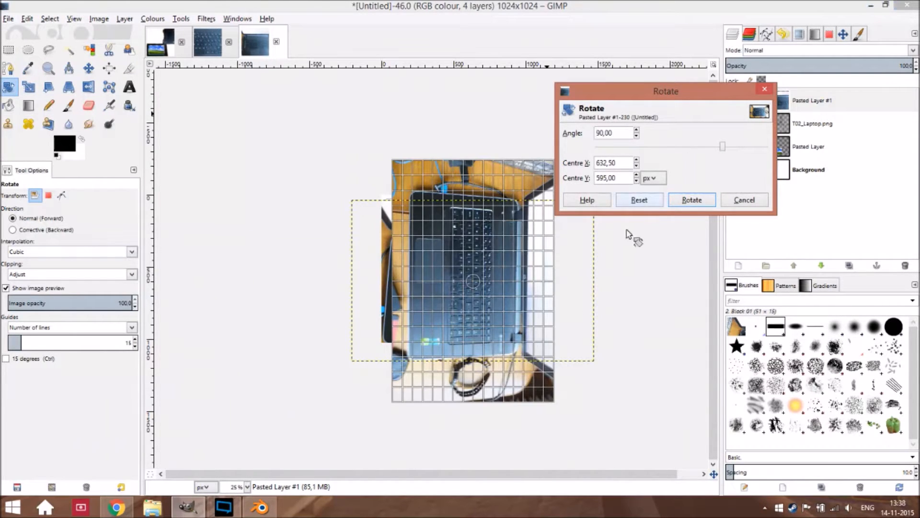
pyautogui.click(696, 200)
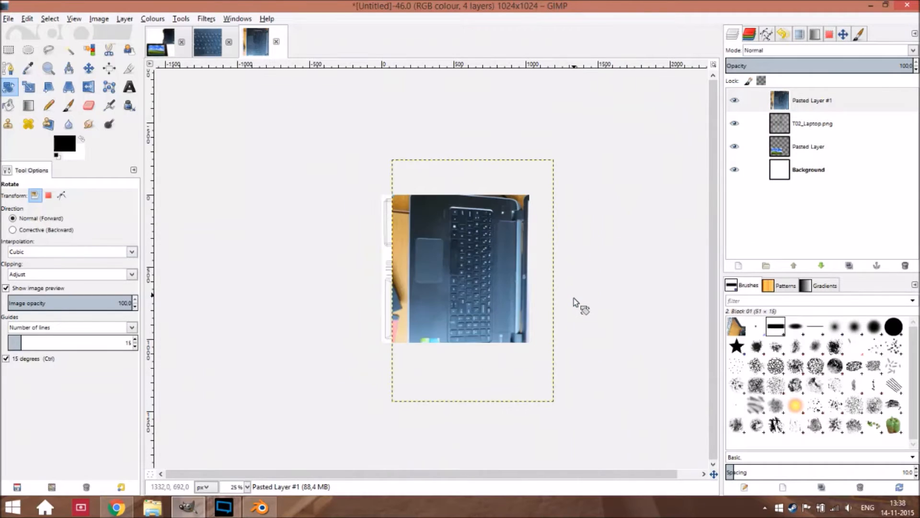
pyautogui.scroll(1, 573, 298)
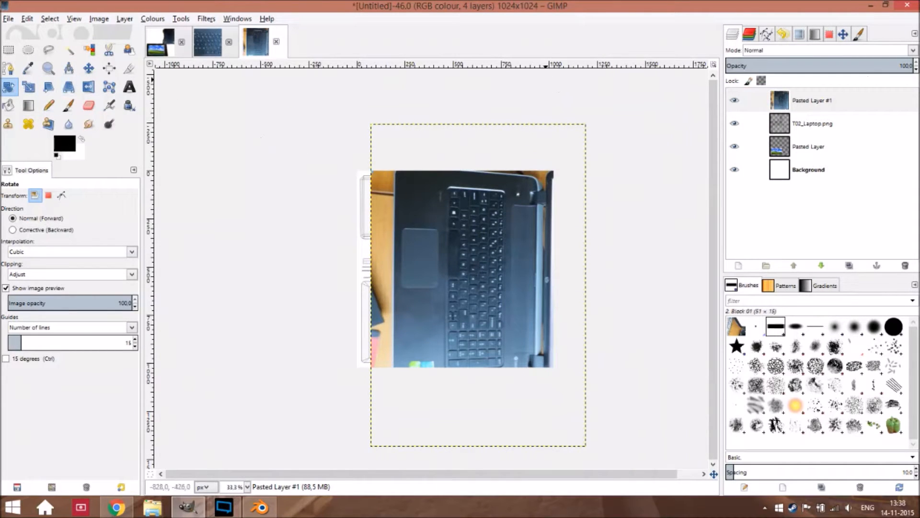
pyautogui.moveTo(751, 100); pyautogui.dragTo(820, 144)
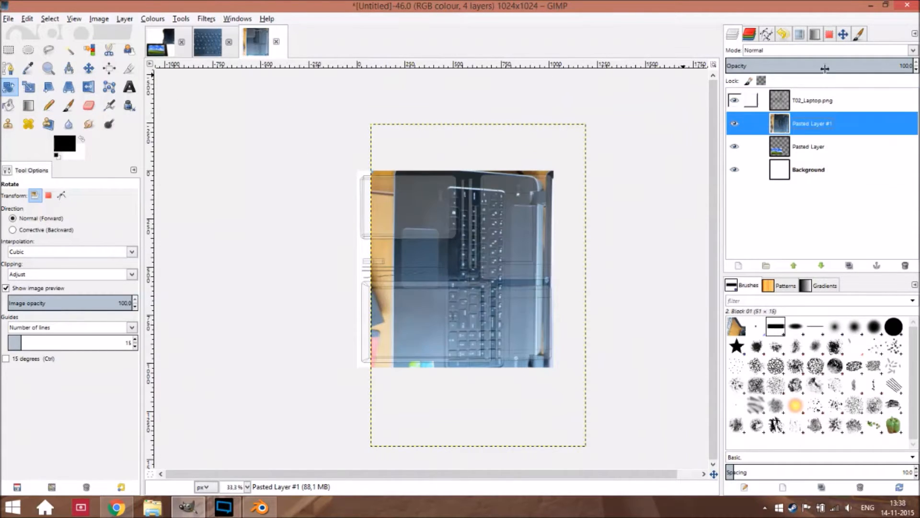
# Step: Scale the rotated keyboard photo proportionally to 683 × 1024 px and position it over the upper-right UV island
pyautogui.scroll(1, 472, 330)
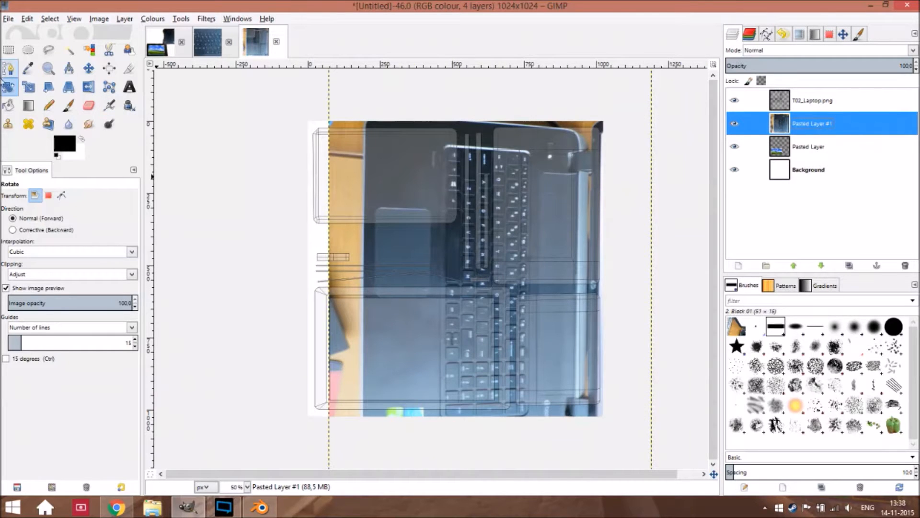
pyautogui.click(29, 87)
pyautogui.click(380, 131)
pyautogui.scroll(-1, 378, 124)
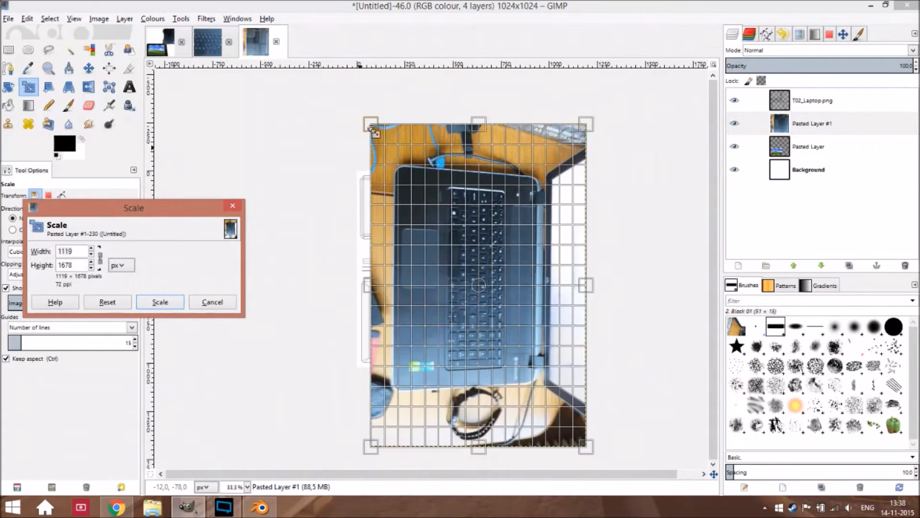
pyautogui.moveTo(379, 123); pyautogui.dragTo(455, 249)
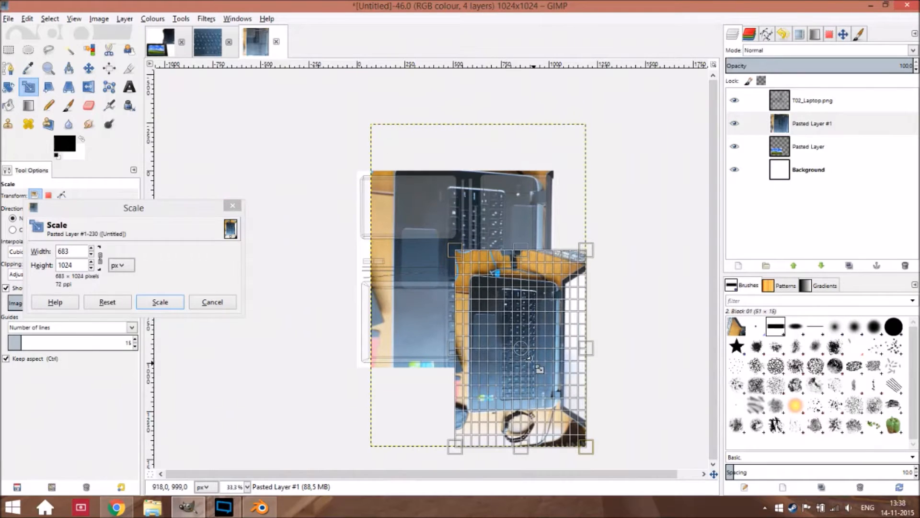
pyautogui.moveTo(521, 348); pyautogui.dragTo(522, 245)
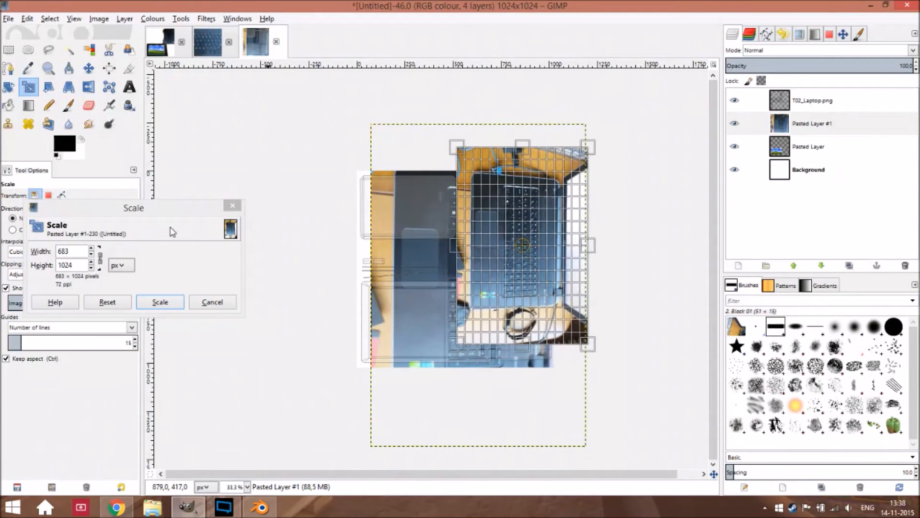
pyautogui.click(160, 301)
# Step: Shrink the keyboard photo layer proportionally to 607 × 910 px from its lower-right corner
pyautogui.scroll(2, 519, 318)
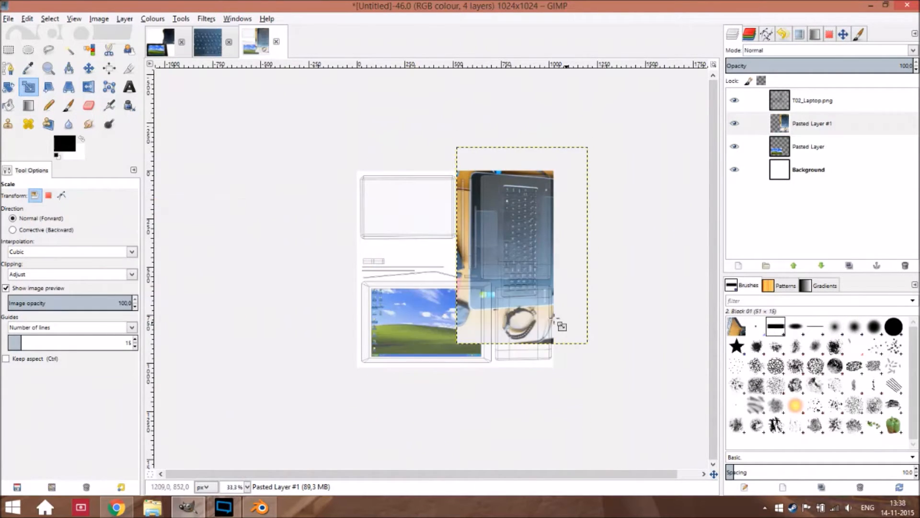
pyautogui.moveTo(551, 206); pyautogui.dragTo(517, 181)
pyautogui.click(587, 342)
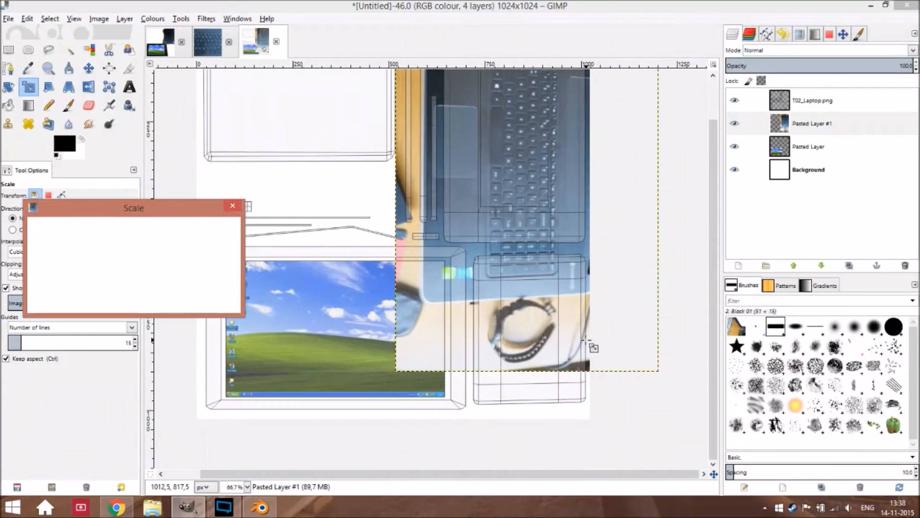
pyautogui.moveTo(665, 377); pyautogui.dragTo(641, 331)
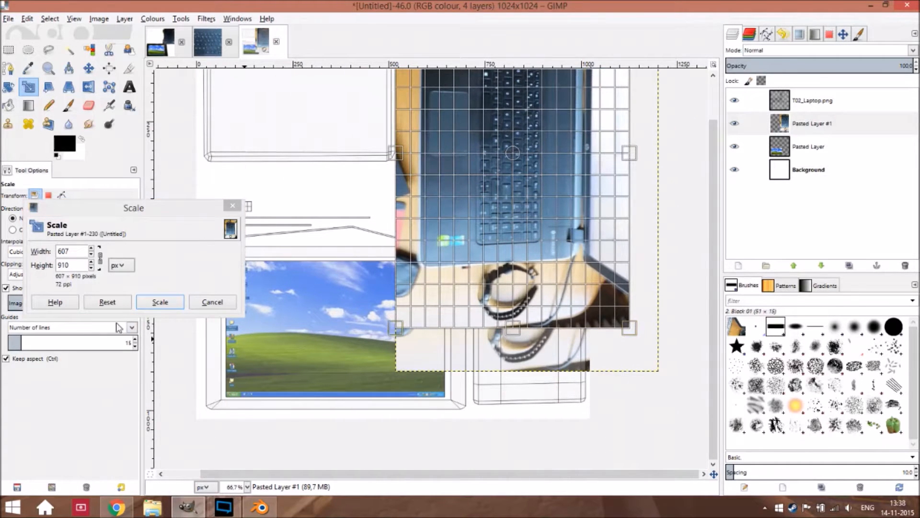
pyautogui.click(166, 301)
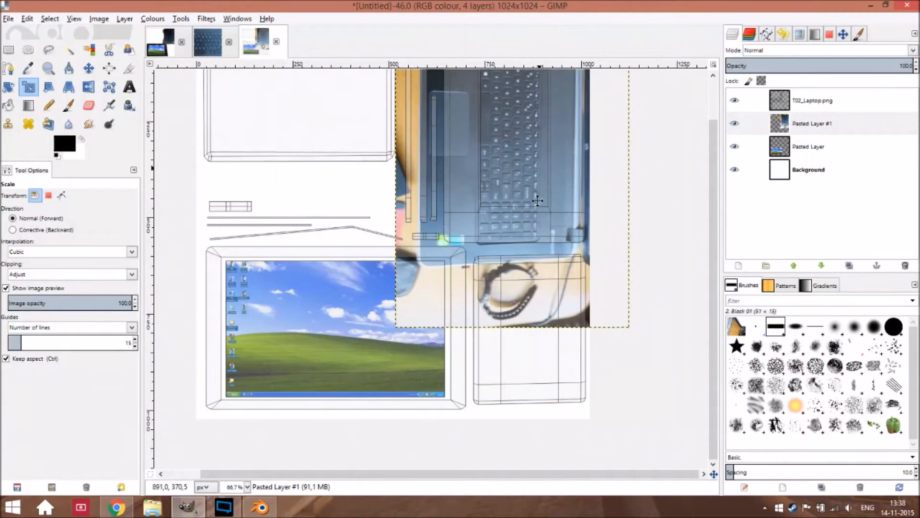
# Step: Shrink the keyboard photo layer further from its upper-left corner so the laptop body approaches the size of the upper-right UV island
pyautogui.moveTo(537, 201); pyautogui.dragTo(533, 284)
pyautogui.click(481, 215)
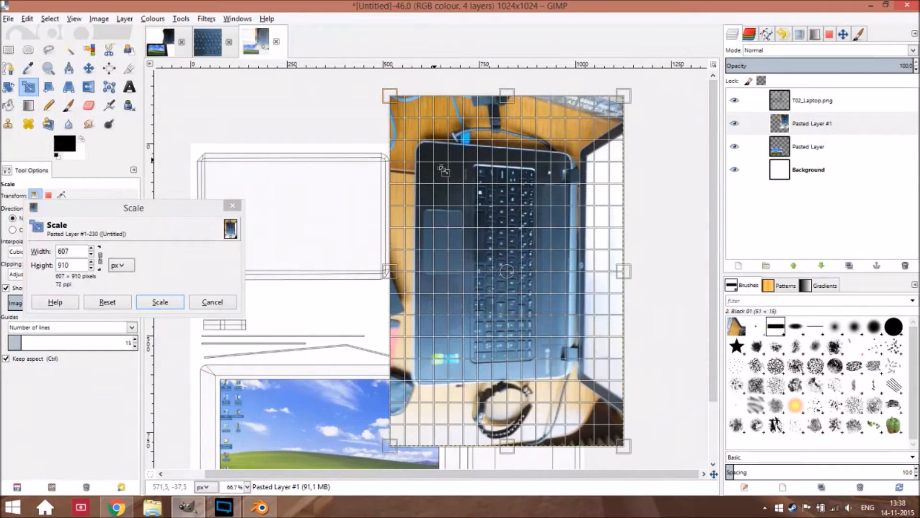
pyautogui.click(158, 302)
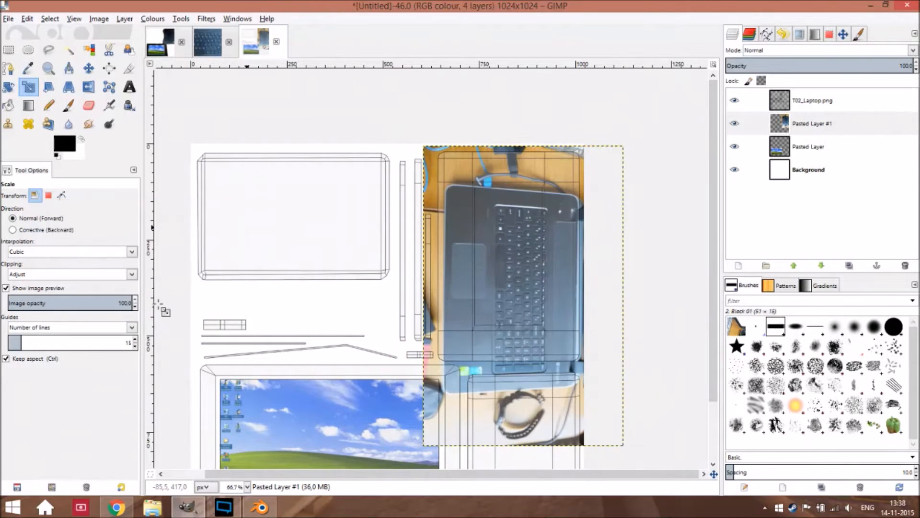
# Step: Move the keyboard photo layer so the laptop body lines up with the upper-right UV island
pyautogui.click(89, 68)
pyautogui.moveTo(493, 270); pyautogui.dragTo(484, 235)
pyautogui.press('1')
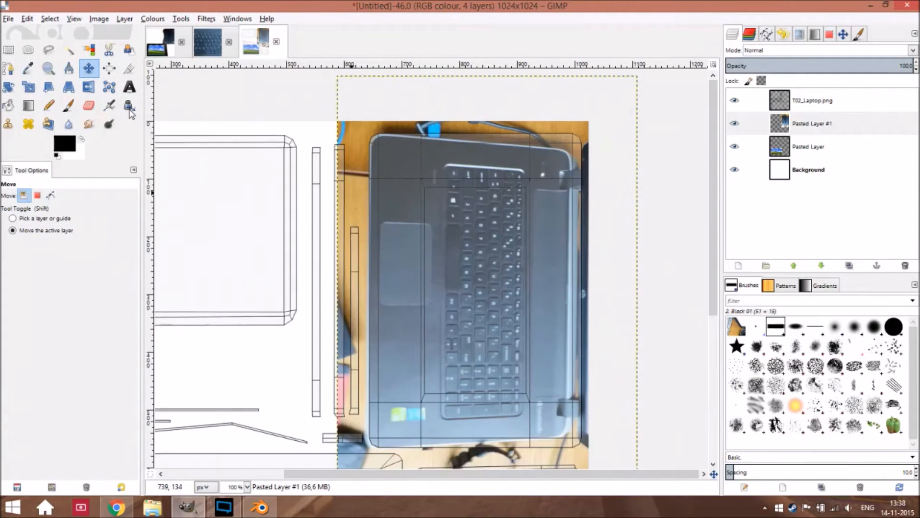
# Step: Apply a perspective transform to the keyboard photo, pulling its two right corners outward to straighten the laptop body against the UV outline
pyautogui.click(69, 87)
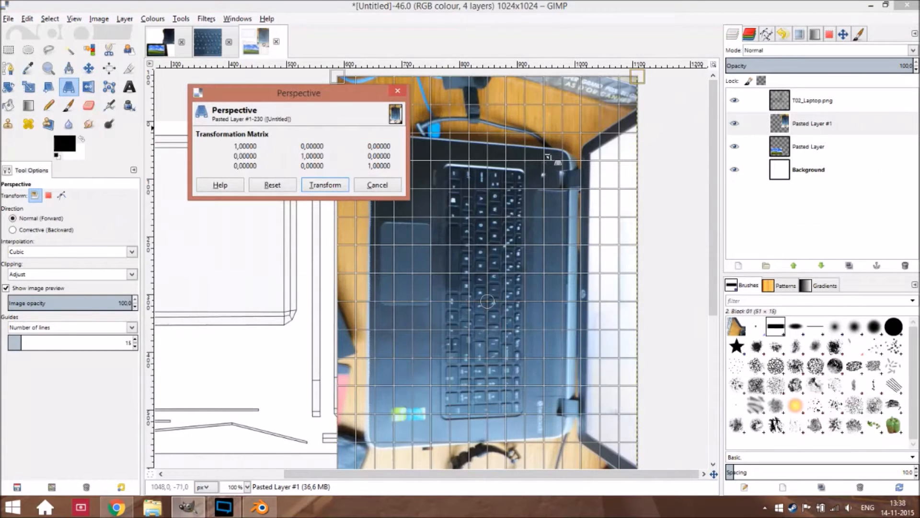
pyautogui.scroll(-2, 578, 165)
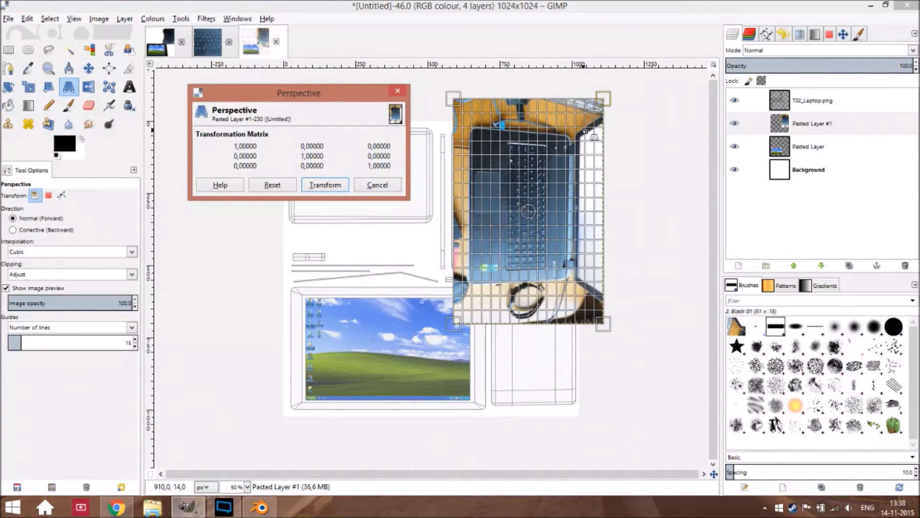
pyautogui.moveTo(605, 99); pyautogui.dragTo(612, 86)
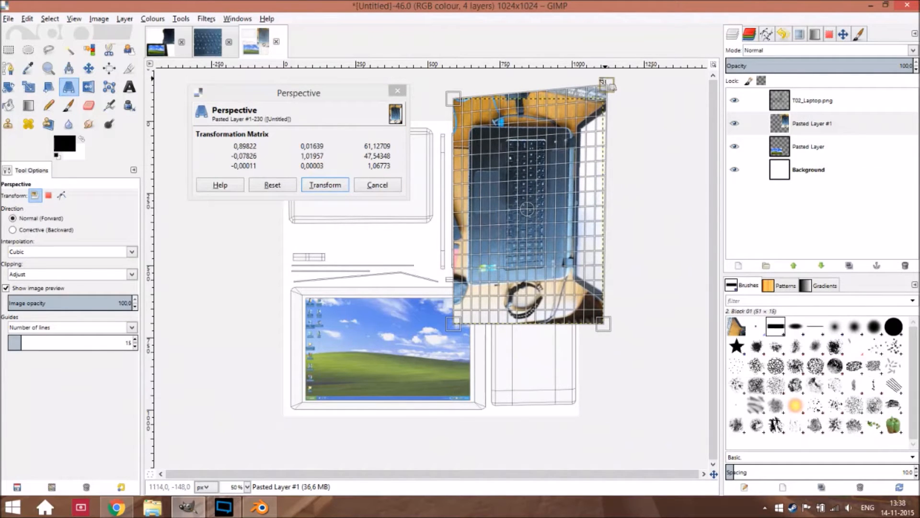
pyautogui.moveTo(613, 334); pyautogui.dragTo(615, 345)
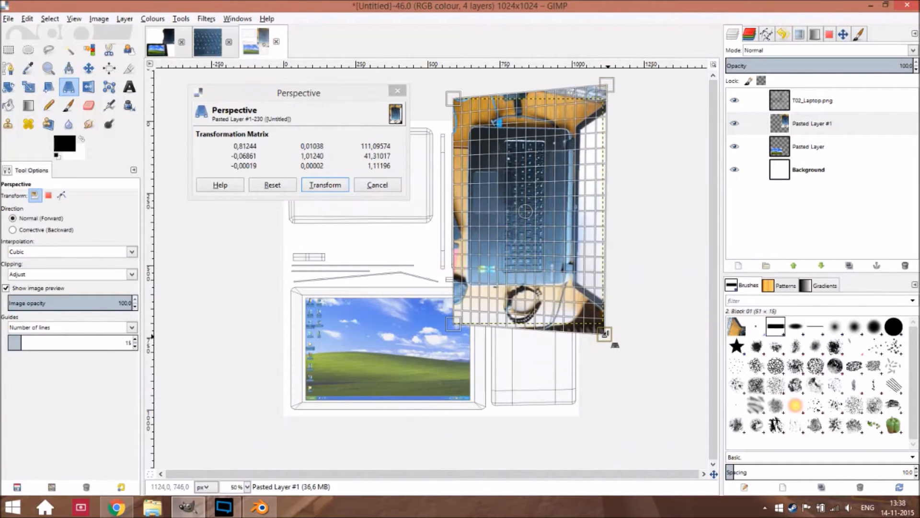
pyautogui.click(311, 184)
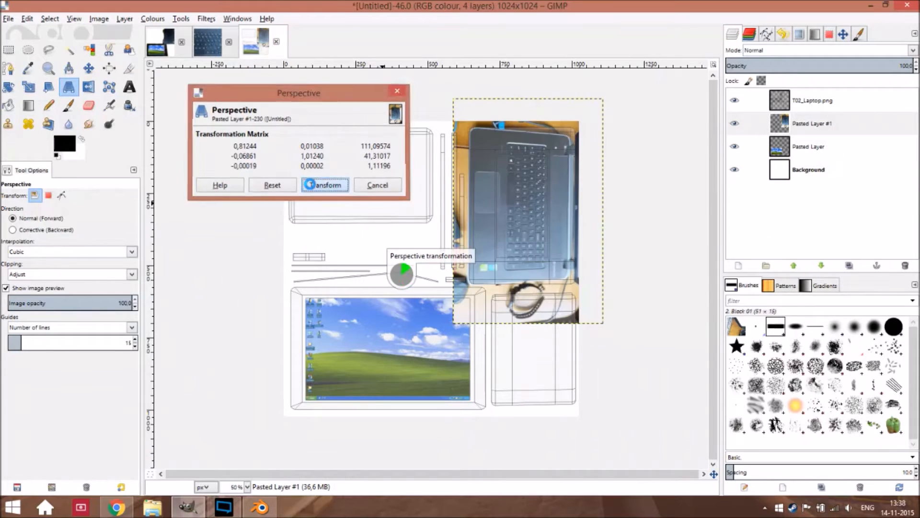
pyautogui.scroll(3, 535, 190)
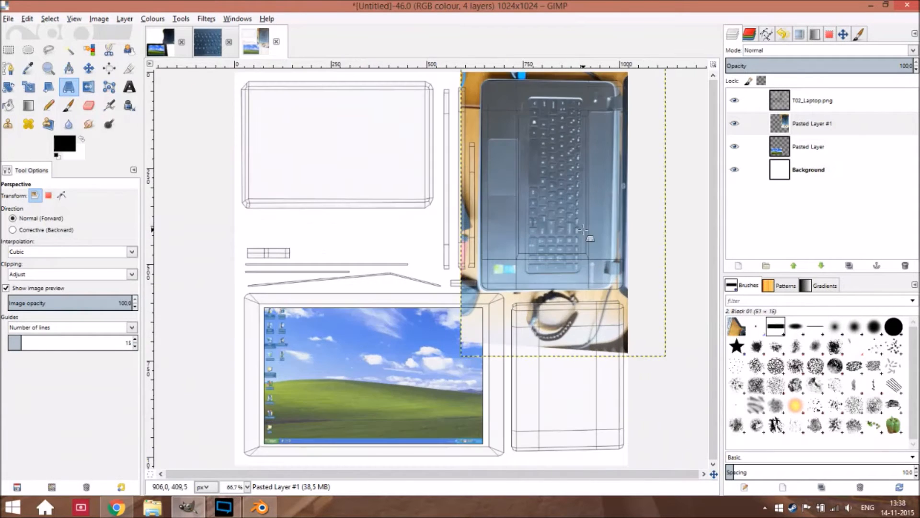
pyautogui.scroll(-1, 526, 216)
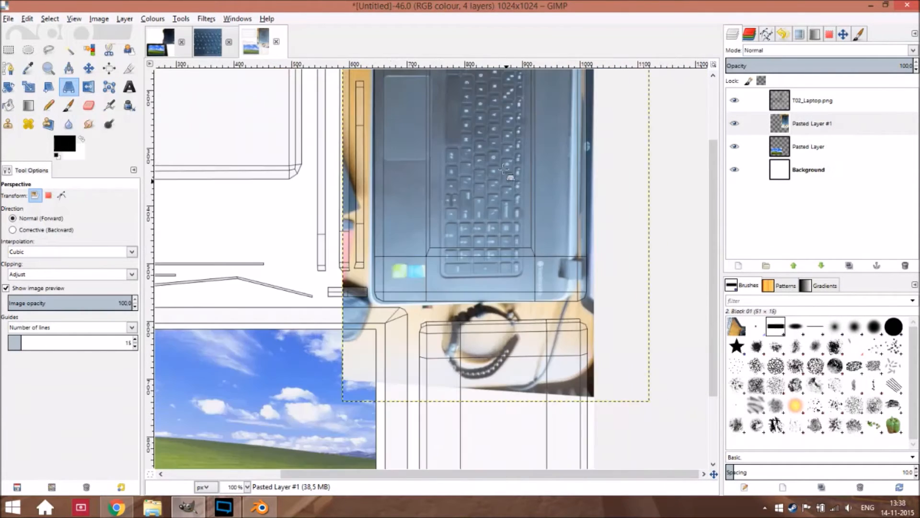
# Step: Nudge the keyboard photo layer against the UV outline and apply another perspective transform by shifting its upper-right corner
pyautogui.click(89, 68)
pyautogui.moveTo(413, 234); pyautogui.dragTo(416, 232)
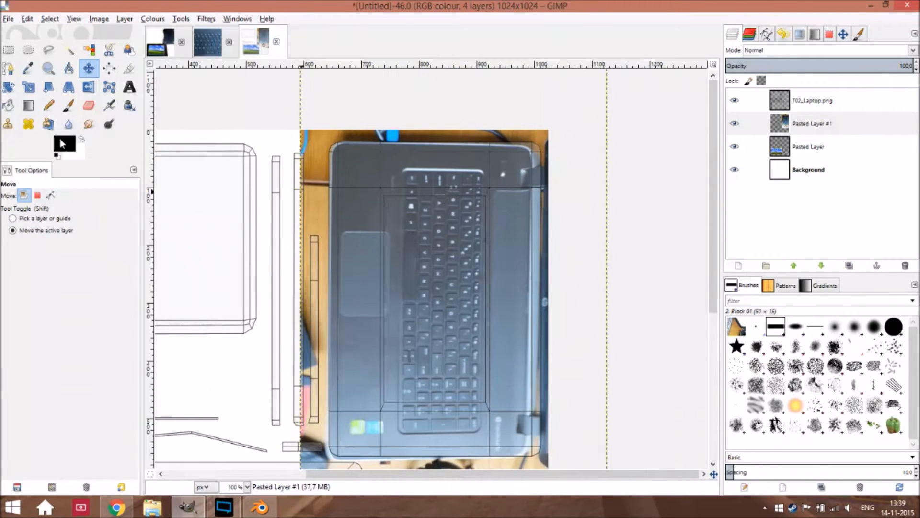
pyautogui.click(69, 87)
pyautogui.click(575, 154)
pyautogui.moveTo(575, 154); pyautogui.dragTo(550, 140)
pyautogui.click(326, 185)
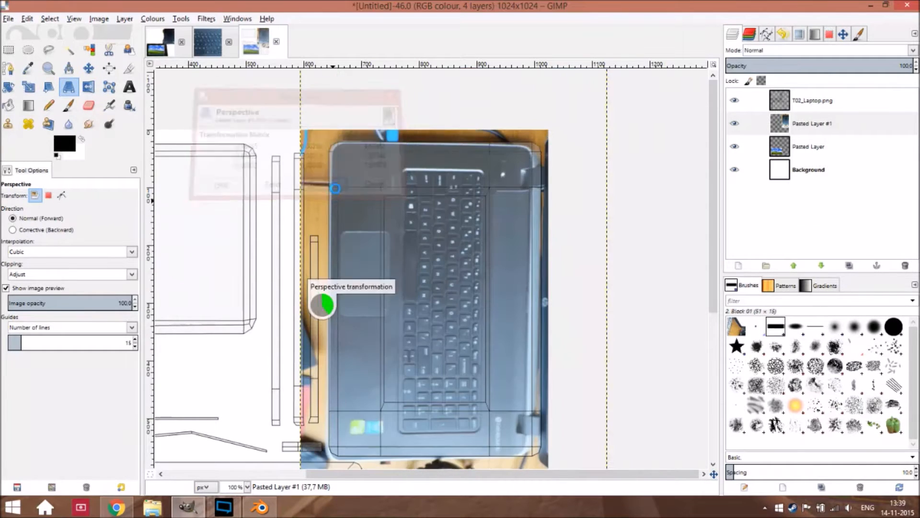
# Step: Scale the keyboard photo layer horizontally from its right edge to 547 × 876 px
pyautogui.click(8, 105)
pyautogui.click(29, 87)
pyautogui.scroll(-3, 584, 194)
pyautogui.click(485, 274)
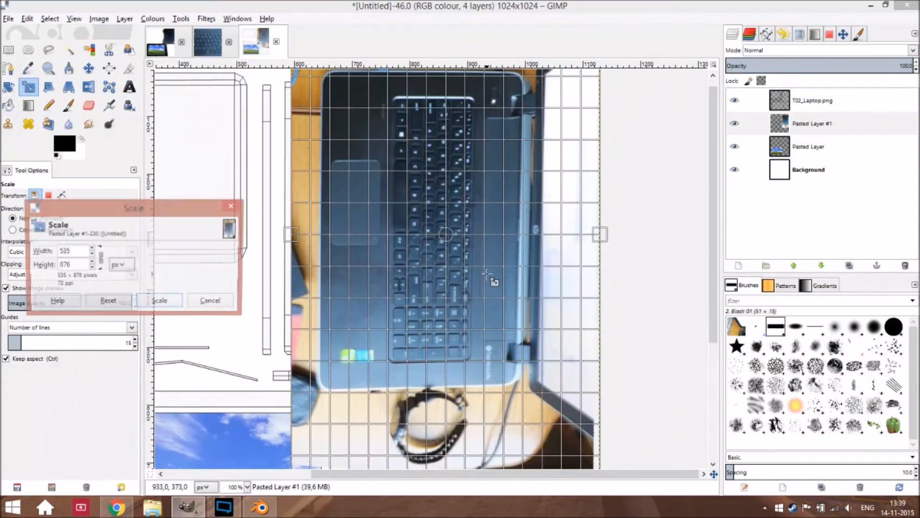
pyautogui.moveTo(601, 237); pyautogui.dragTo(608, 234)
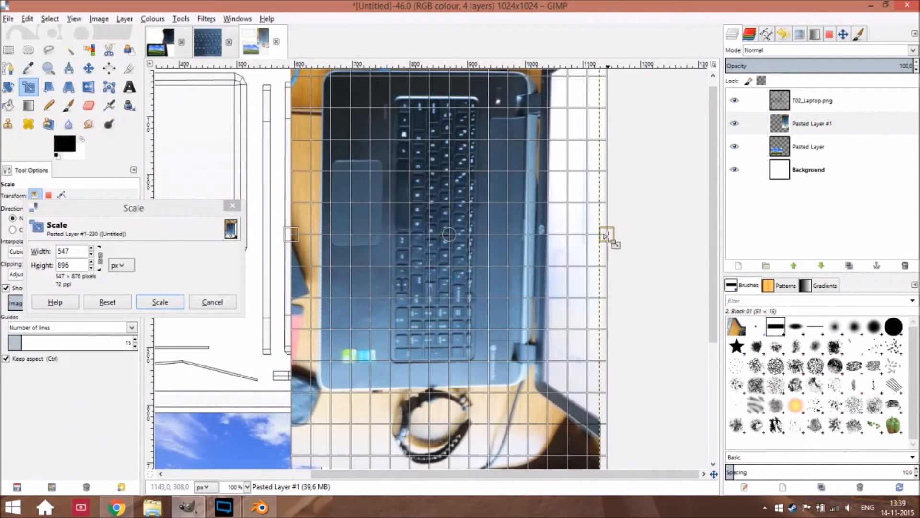
pyautogui.click(160, 302)
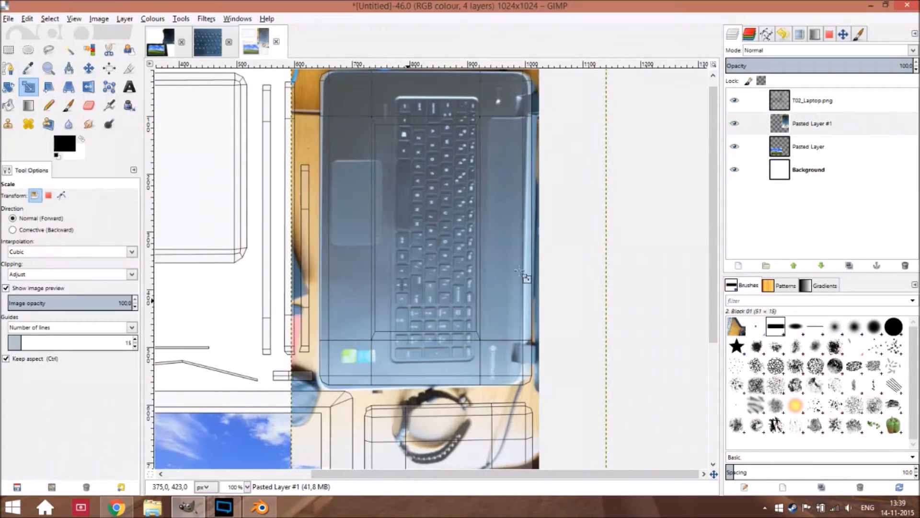
# Step: Fine-tune the keyboard photo layer's width from its right edge, trying 570 px and settling on 562 px
pyautogui.click(579, 243)
pyautogui.moveTo(619, 236); pyautogui.dragTo(632, 235)
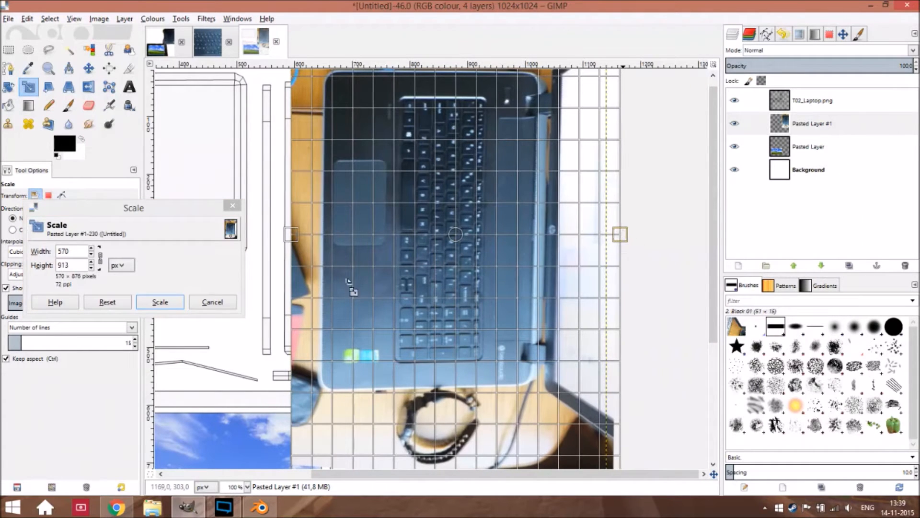
pyautogui.click(160, 302)
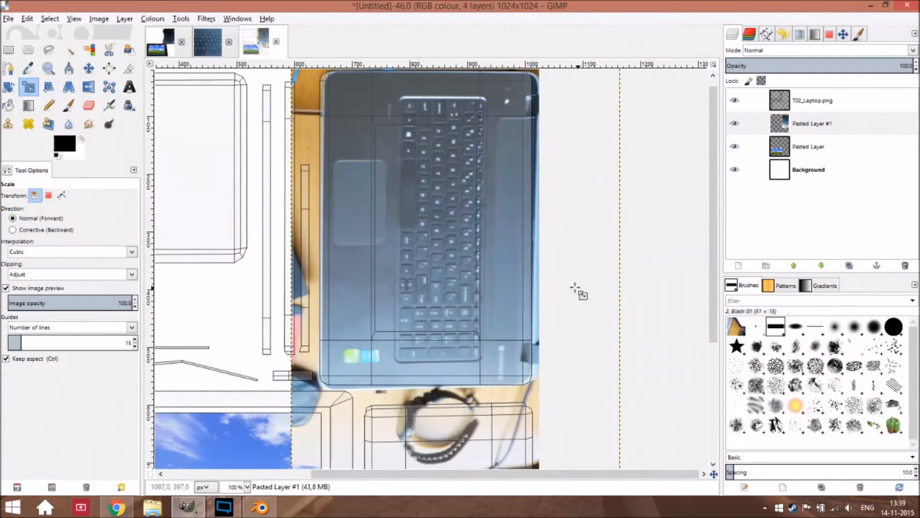
pyautogui.click(623, 241)
pyautogui.moveTo(625, 241); pyautogui.dragTo(619, 240)
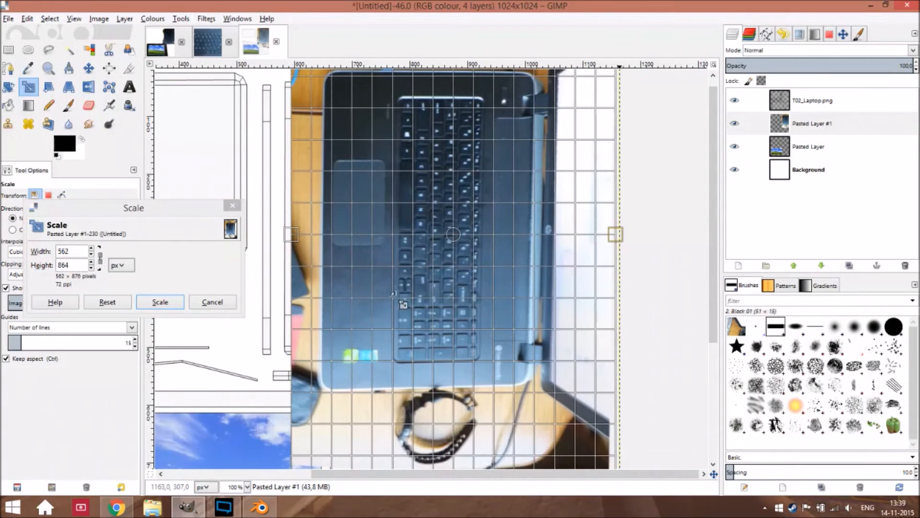
pyautogui.click(161, 303)
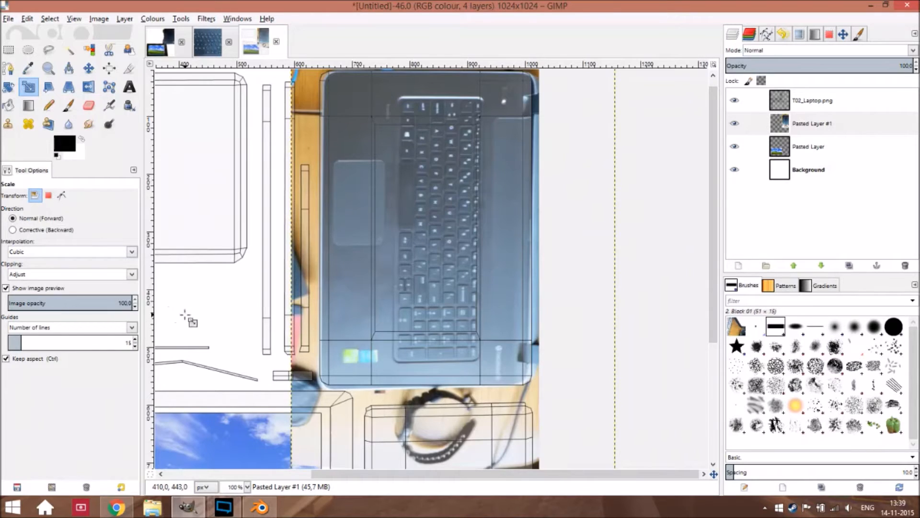
# Step: Hide the T02_Laptop.png UV layout layer so only the photos and the white background show
pyautogui.moveTo(207, 311); pyautogui.dragTo(179, 219)
pyautogui.moveTo(274, 225); pyautogui.dragTo(300, 293)
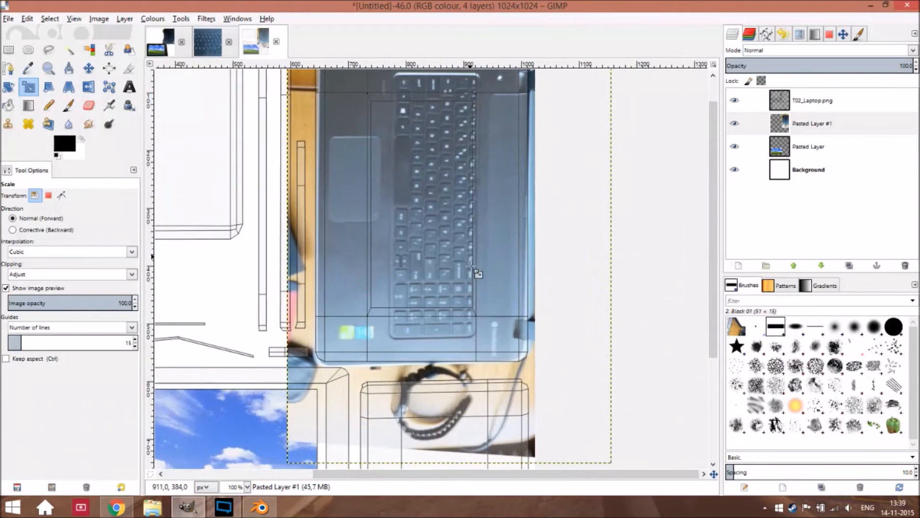
pyautogui.press('-')
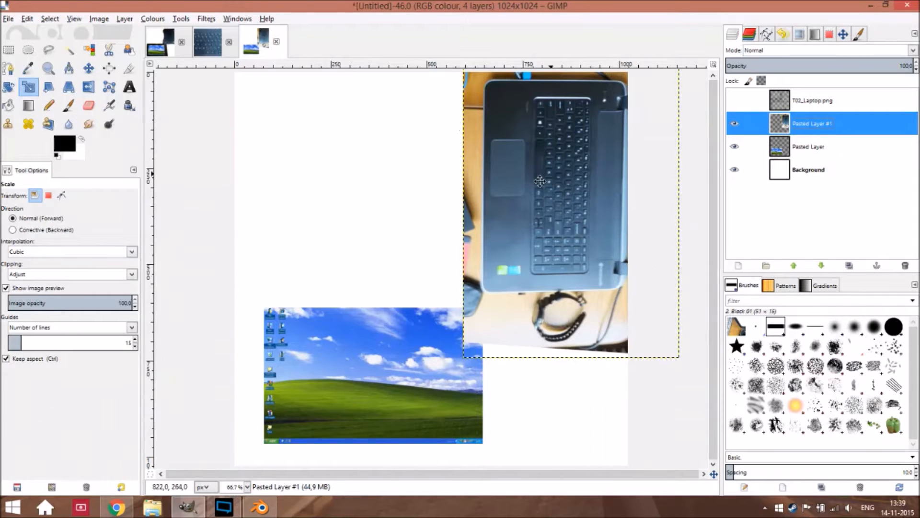
pyautogui.moveTo(552, 176); pyautogui.dragTo(517, 201)
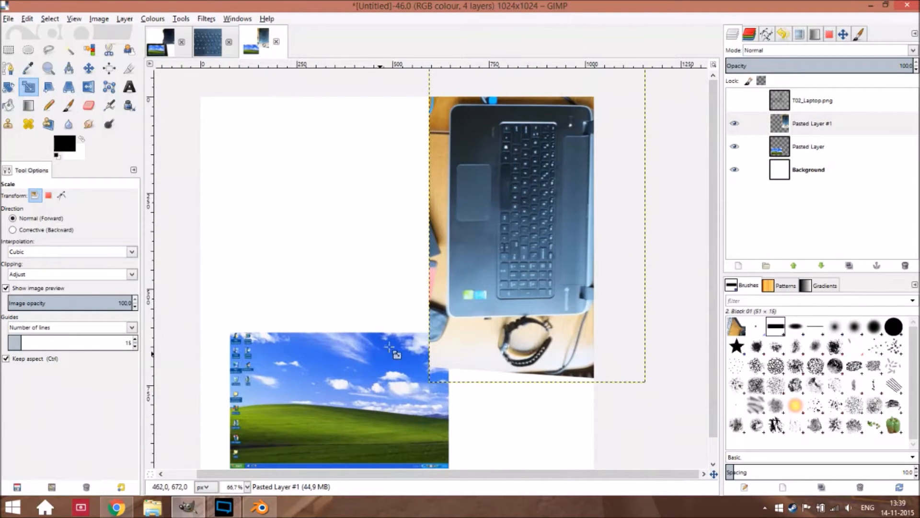
# Step: Erase the desk, bracelet and cable below the laptop body on the keyboard photo layer with the Block 01 brush
pyautogui.click(89, 105)
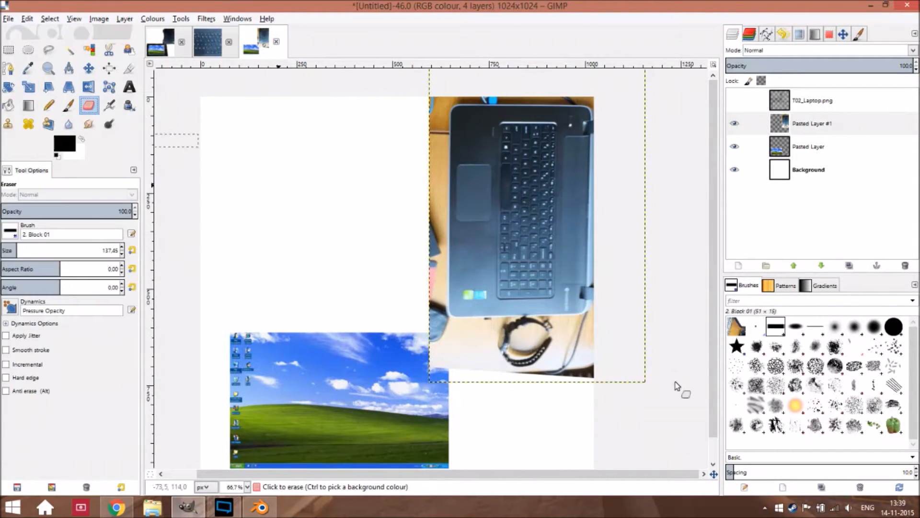
pyautogui.moveTo(588, 337); pyautogui.dragTo(578, 222)
pyautogui.moveTo(419, 195); pyautogui.dragTo(415, 243)
pyautogui.keyDown('shift'); pyautogui.click(633, 188); pyautogui.keyUp('shift')
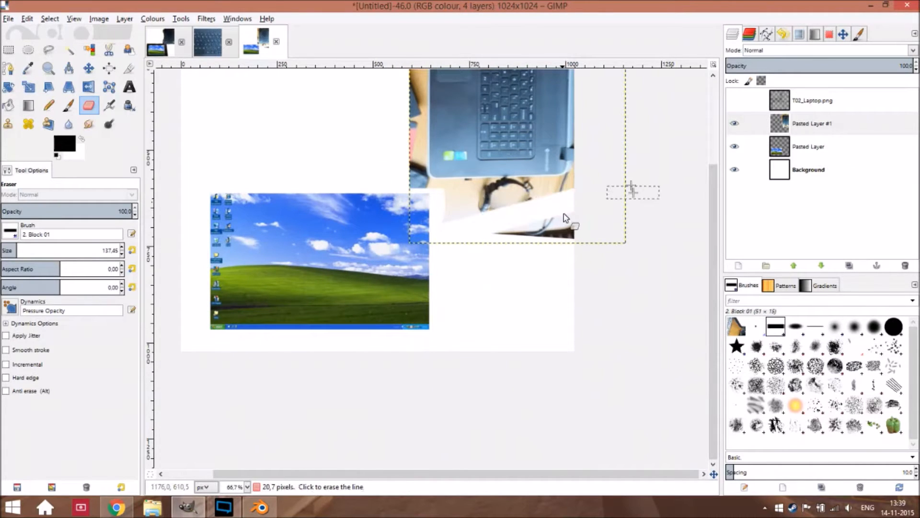
pyautogui.keyDown('shift'); pyautogui.click(434, 264); pyautogui.keyUp('shift')
pyautogui.moveTo(578, 236)
pyautogui.mouseDown()
pyautogui.moveTo(569, 207)
pyautogui.moveTo(551, 193)
pyautogui.moveTo(471, 204)
pyautogui.moveTo(440, 198)
pyautogui.moveTo(518, 199)
pyautogui.moveTo(547, 187)
pyautogui.moveTo(478, 219)
pyautogui.moveTo(410, 215)
pyautogui.mouseUp()
pyautogui.scroll(5, 405, 189)
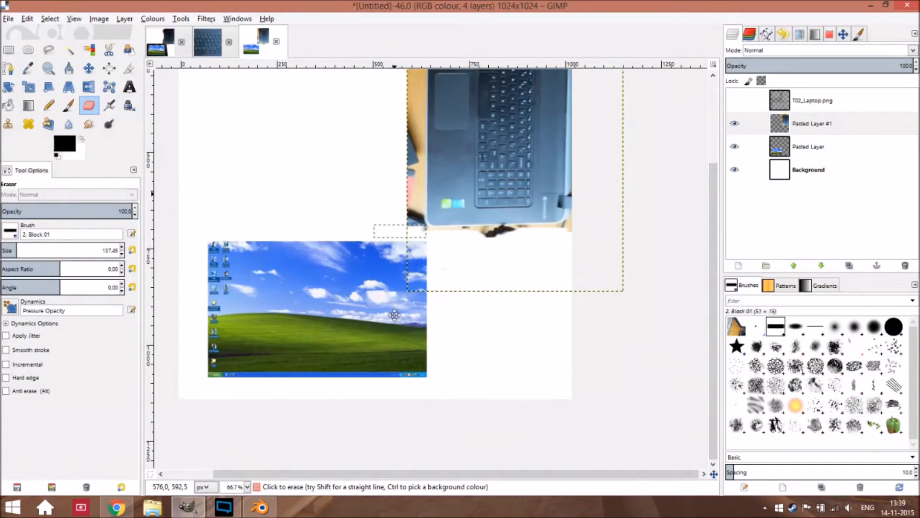
# Step: Erase the strip of desk along the laptop body's left side with a straight eraser stroke
pyautogui.keyDown('shift'); pyautogui.click(400, 89); pyautogui.keyUp('shift')
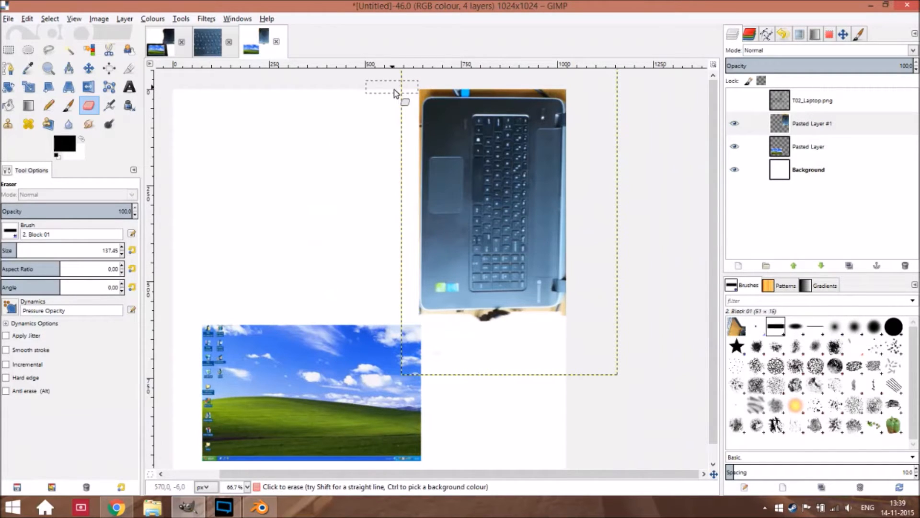
pyautogui.scroll(2, 437, 175)
pyautogui.hscroll(1, 437, 175)
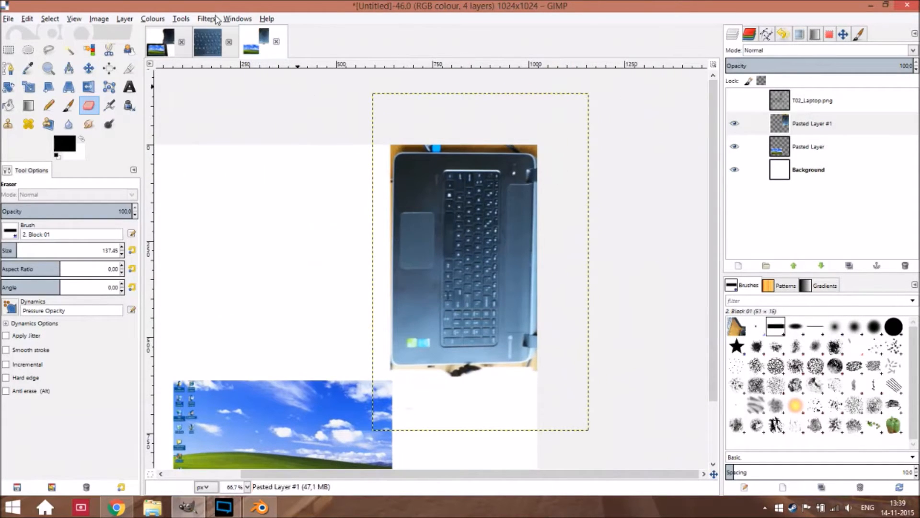
# Step: Darken the keyboard photo layer with Levels by setting the maximum output level to 143
pyautogui.click(149, 19)
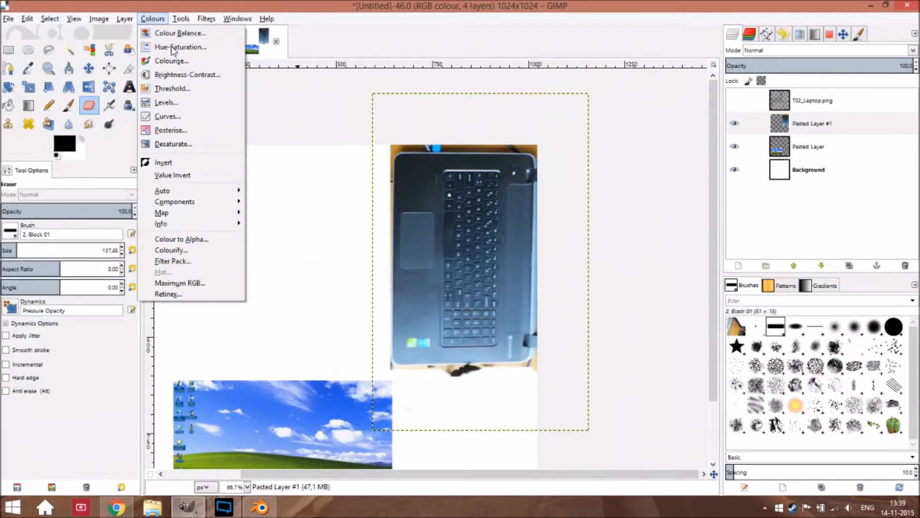
pyautogui.click(187, 108)
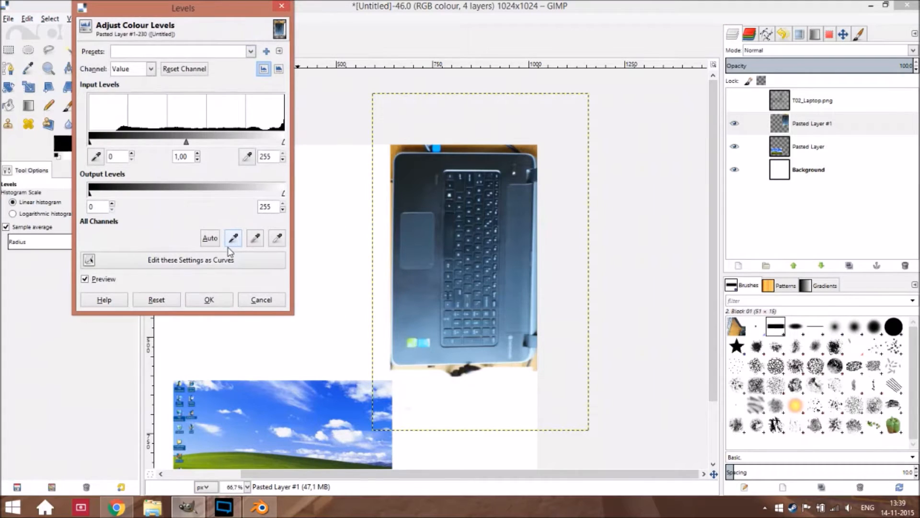
pyautogui.moveTo(248, 191); pyautogui.dragTo(201, 204)
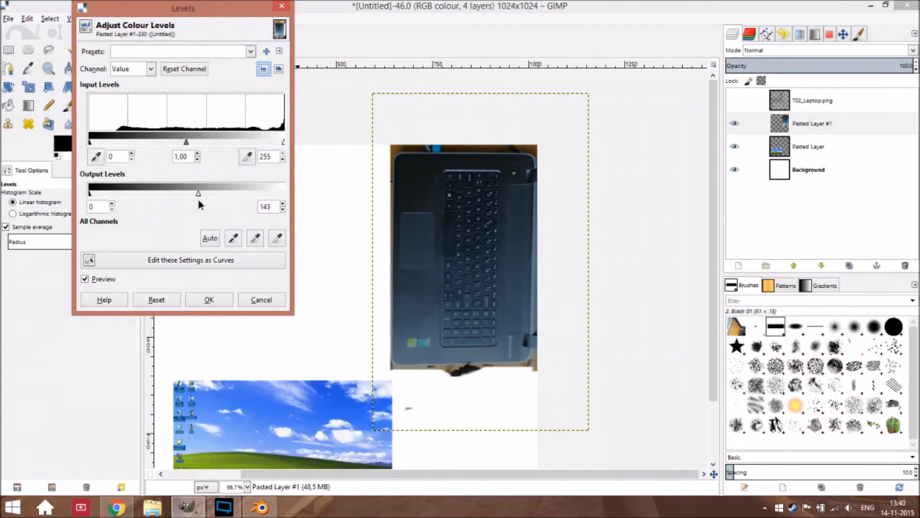
pyautogui.click(224, 301)
pyautogui.scroll(-3, 451, 266)
pyautogui.hscroll(-2, 498, 245)
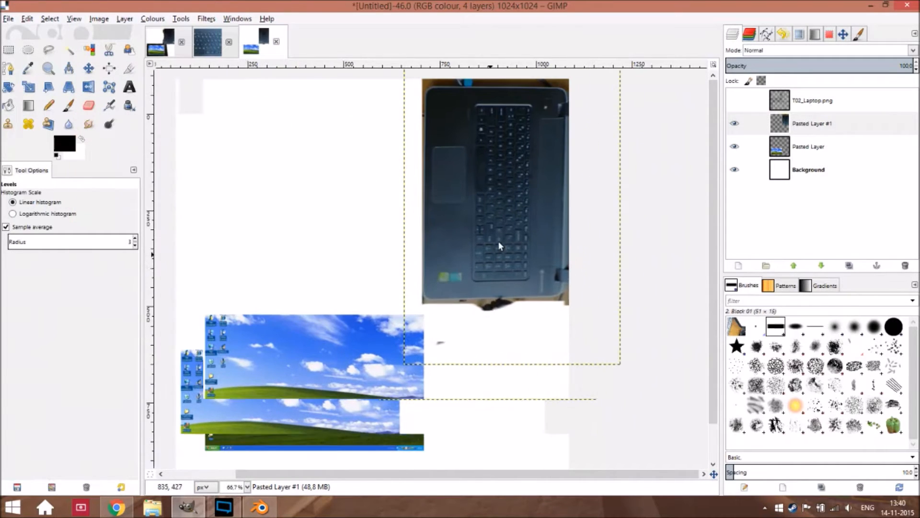
pyautogui.scroll(-2, 497, 298)
pyautogui.hscroll(-3, 522, 268)
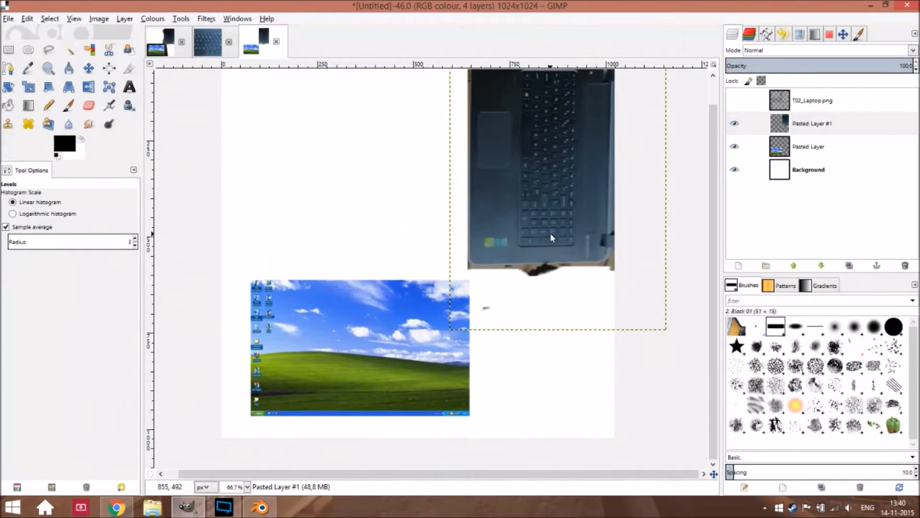
pyautogui.click(551, 233)
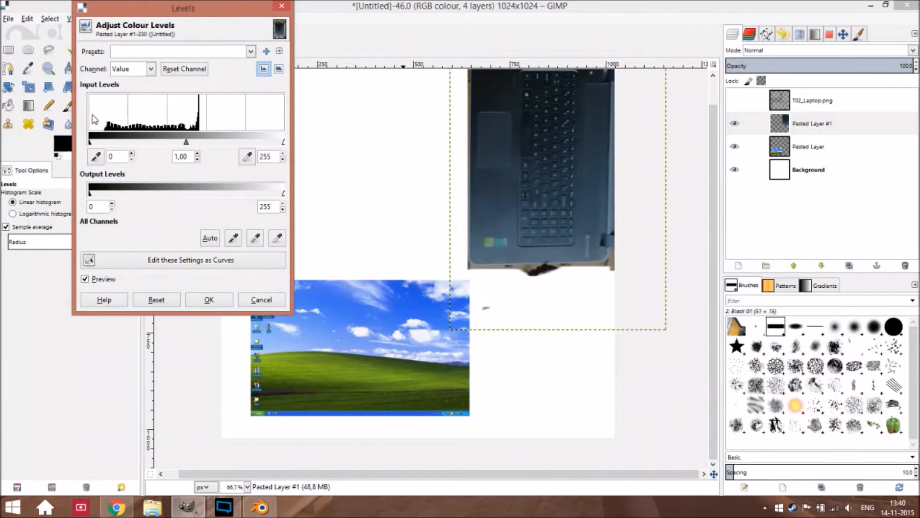
pyautogui.click(282, 6)
# Step: Export the image as Laptop.png into the Unity project's Texture folder, replacing the existing file
pyautogui.hotkey('ctrl', 'shift', 'e')
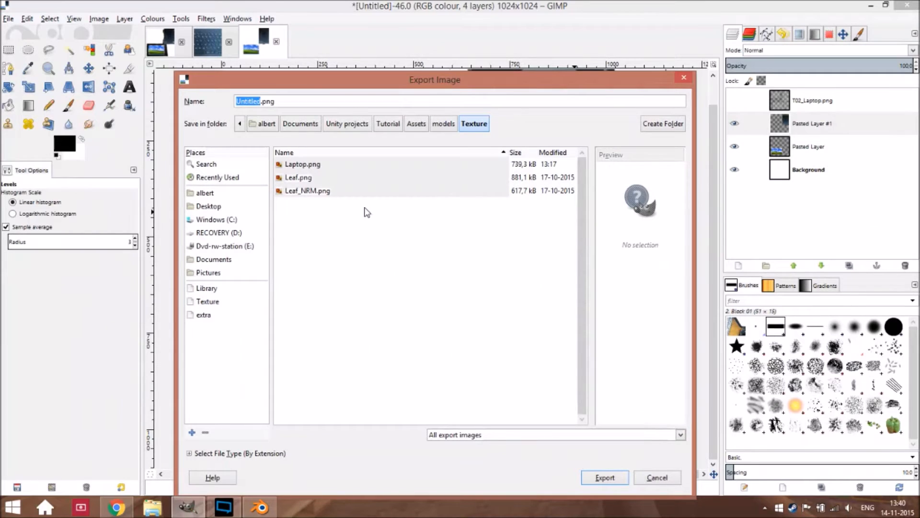
pyautogui.click(320, 168)
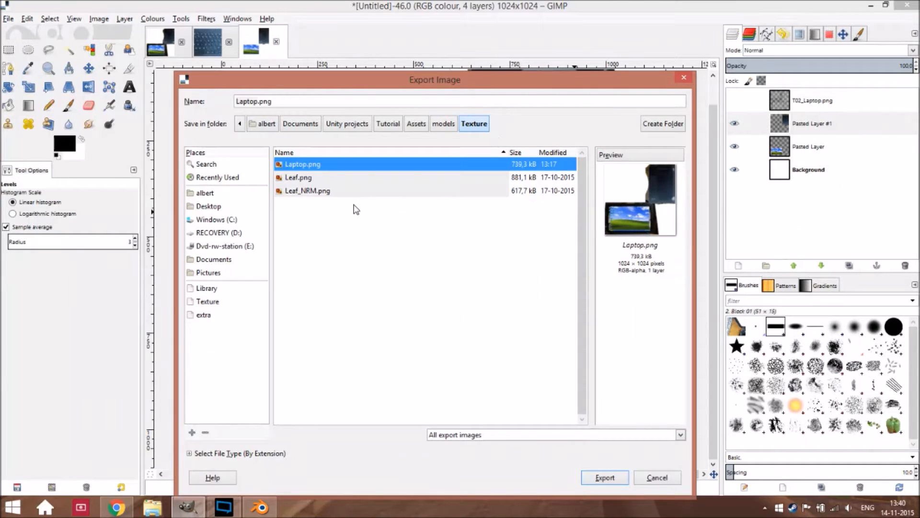
pyautogui.click(596, 479)
pyautogui.click(464, 338)
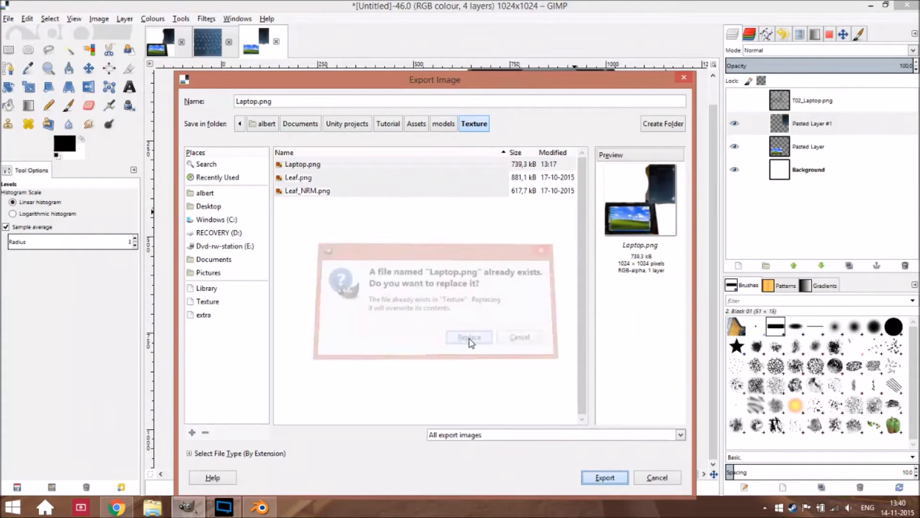
pyautogui.click(466, 363)
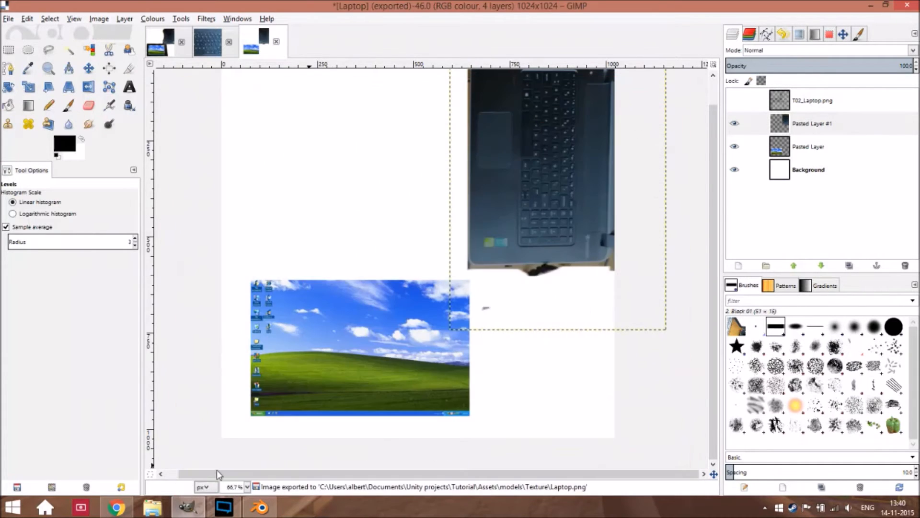
# Step: Switch to Blender and change the screen layout to Default
pyautogui.click(260, 507)
pyautogui.moveTo(739, 269); pyautogui.dragTo(761, 299)
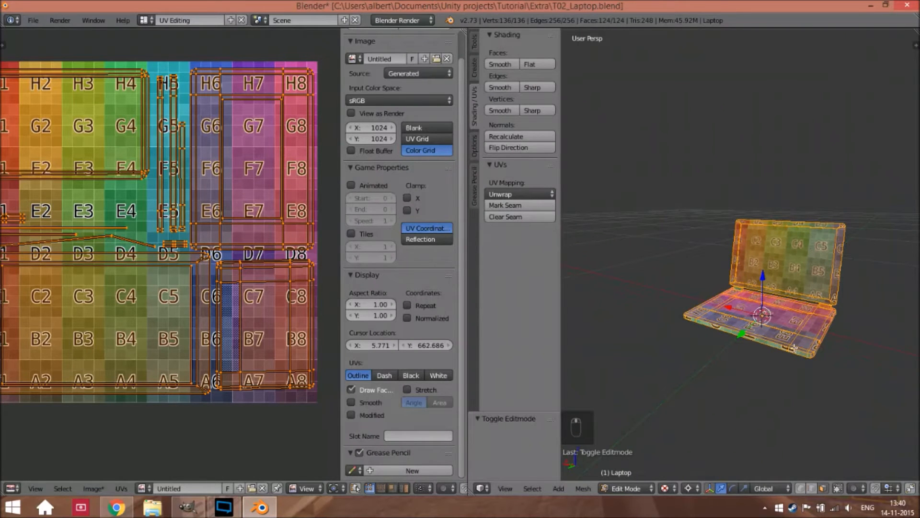
pyautogui.click(145, 20)
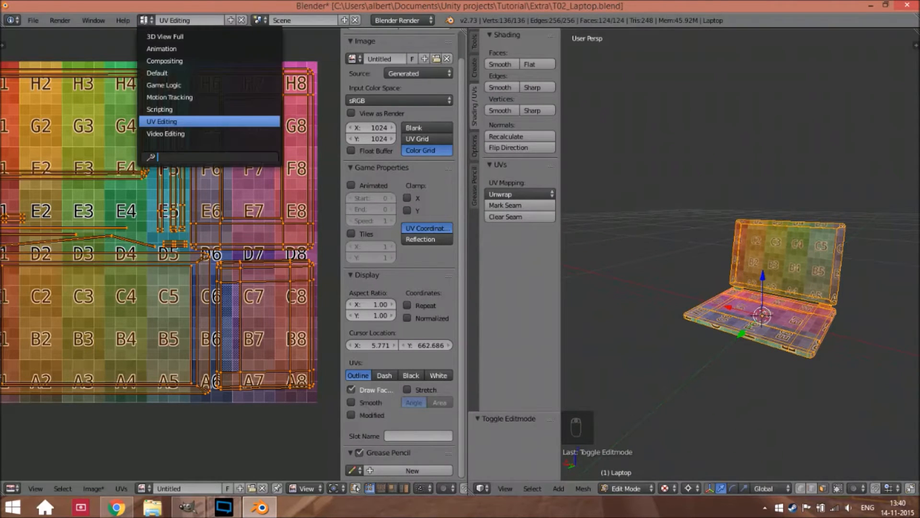
pyautogui.click(163, 82)
# Step: Open the Laptop material's texture settings and reload the Laptop.png image from disk
pyautogui.scroll(-2, 902, 116)
pyautogui.click(903, 114)
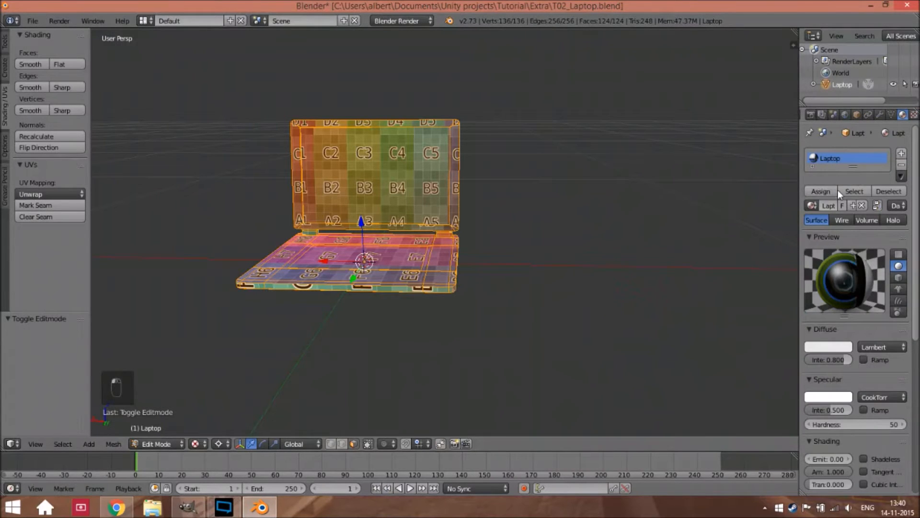
pyautogui.click(912, 116)
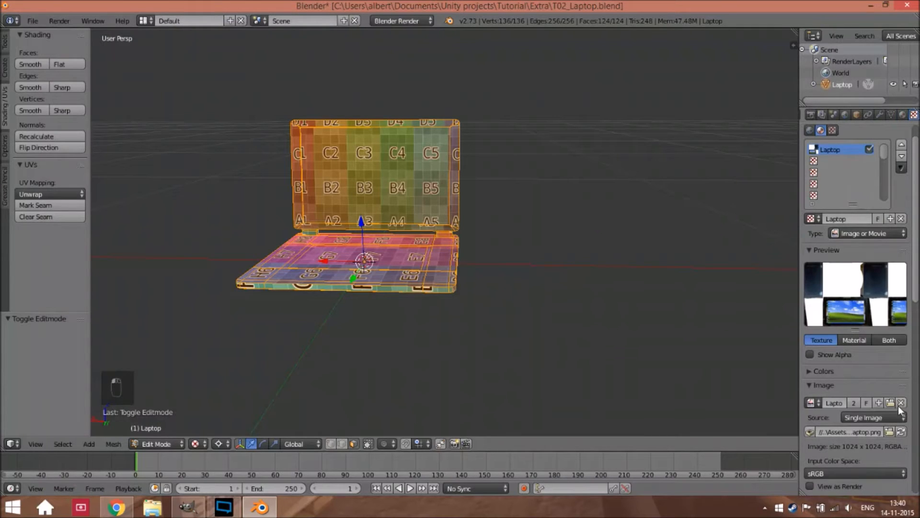
pyautogui.click(901, 431)
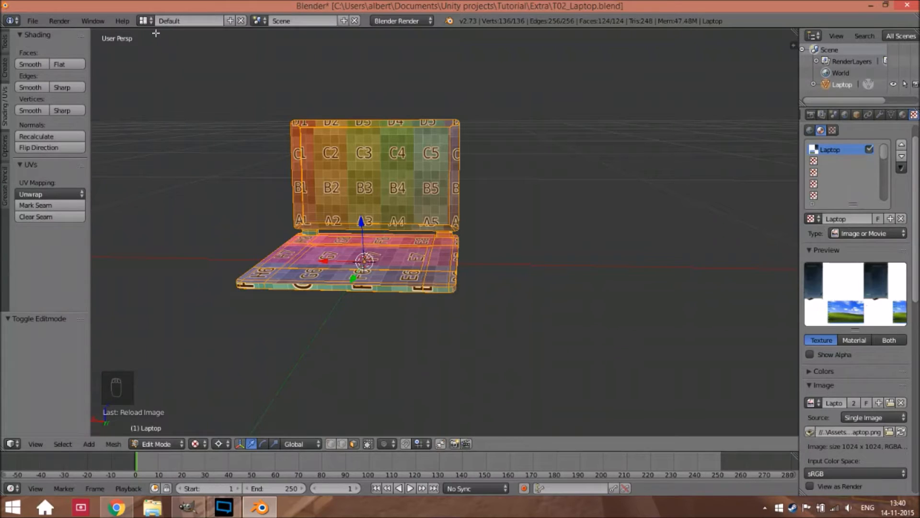
# Step: Return to the UV Editing layout and assign Laptop.png as the image for all the laptop's UVs
pyautogui.click(143, 22)
pyautogui.click(176, 125)
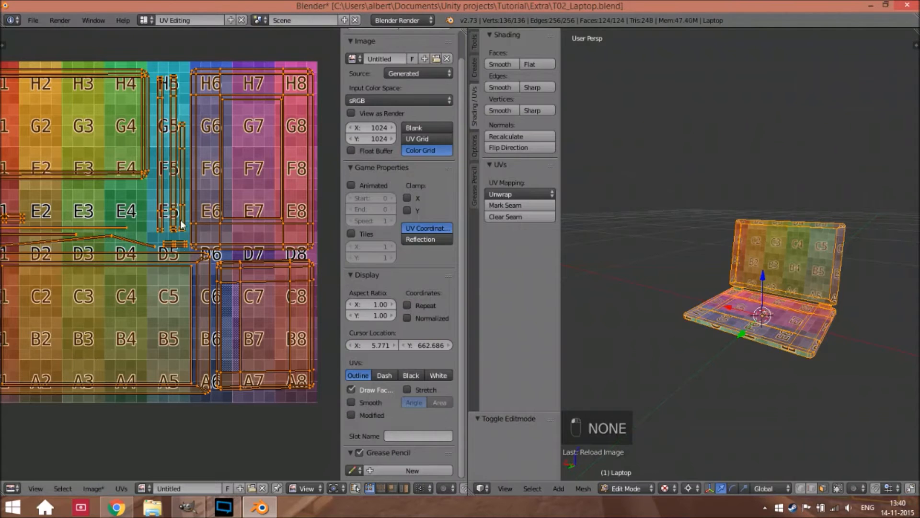
pyautogui.press('a')
pyautogui.press('a')
pyautogui.press('a')
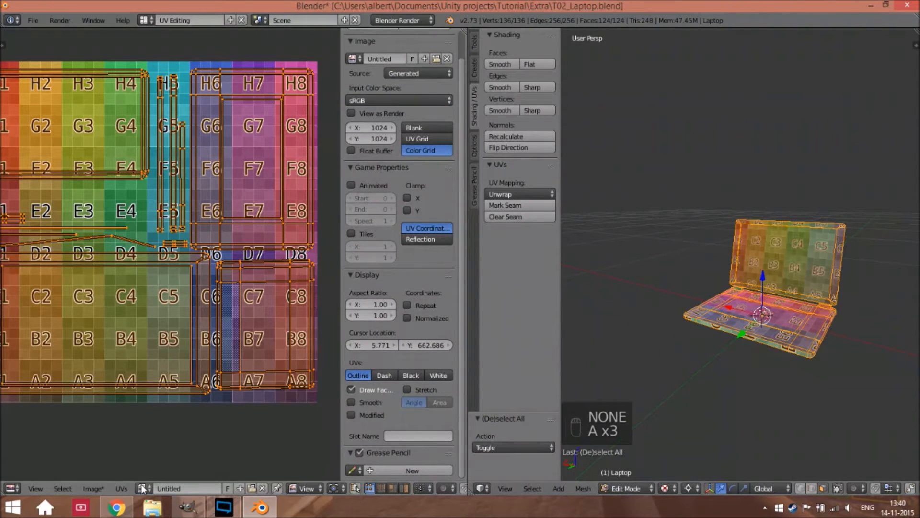
pyautogui.click(141, 488)
pyautogui.click(187, 364)
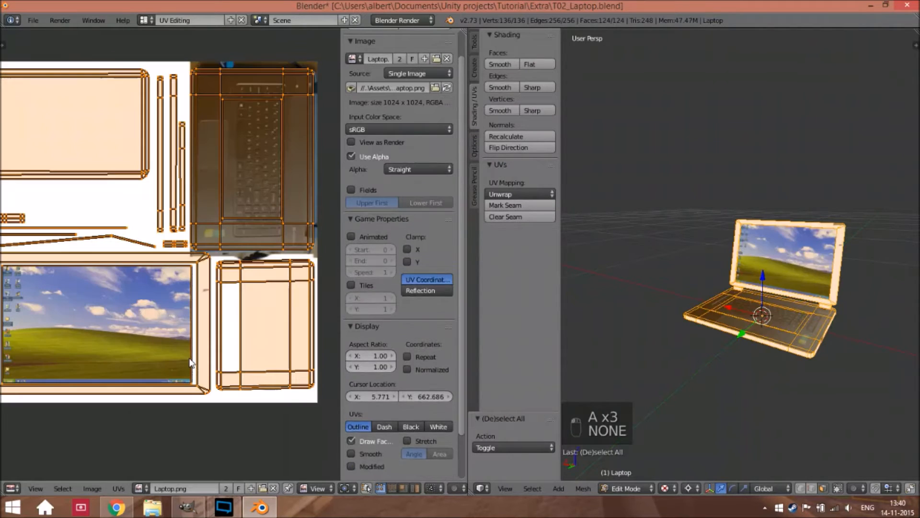
# Step: Select the outer and inner horizontal UV lines at the keyboard's lower end and move them down along Y by 0.036
pyautogui.moveTo(262, 242); pyautogui.dragTo(236, 245)
pyautogui.scroll(2, 805, 307)
pyautogui.moveTo(815, 309); pyautogui.dragTo(751, 333)
pyautogui.scroll(4, 751, 333)
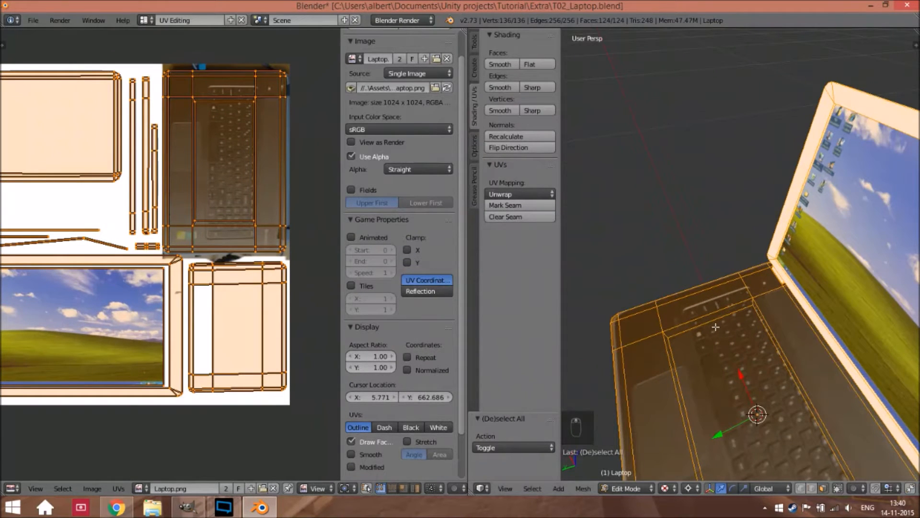
pyautogui.scroll(-3, 745, 384)
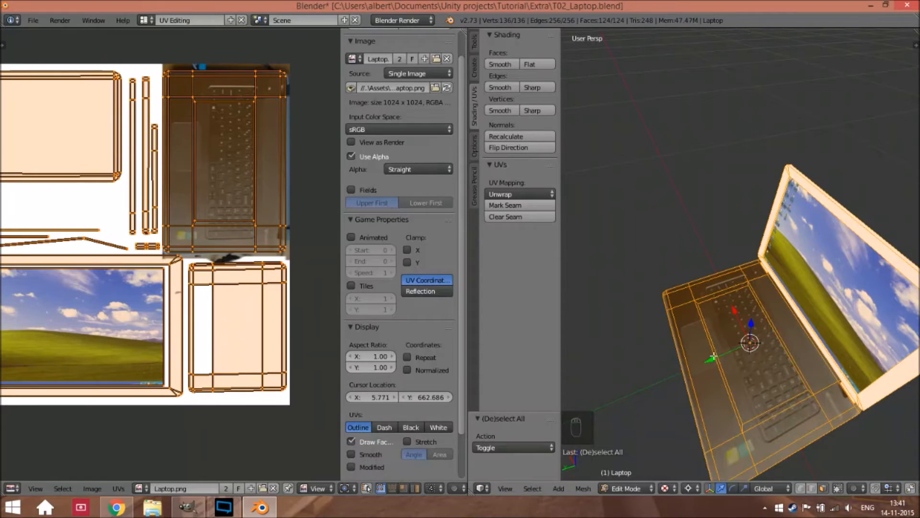
pyautogui.scroll(3, 132, 234)
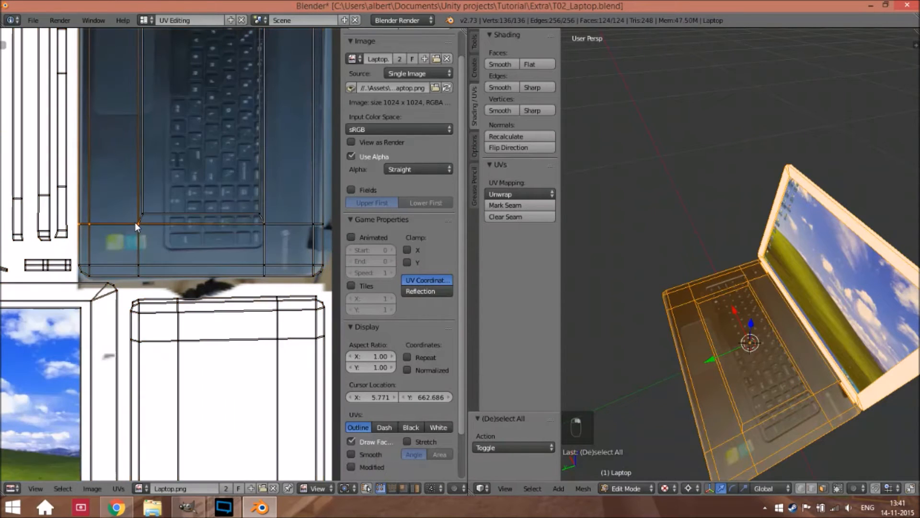
pyautogui.keyDown('alt'); pyautogui.keyDown('shift'); pyautogui.rightClick(293, 226); pyautogui.keyUp('shift'); pyautogui.keyUp('alt')
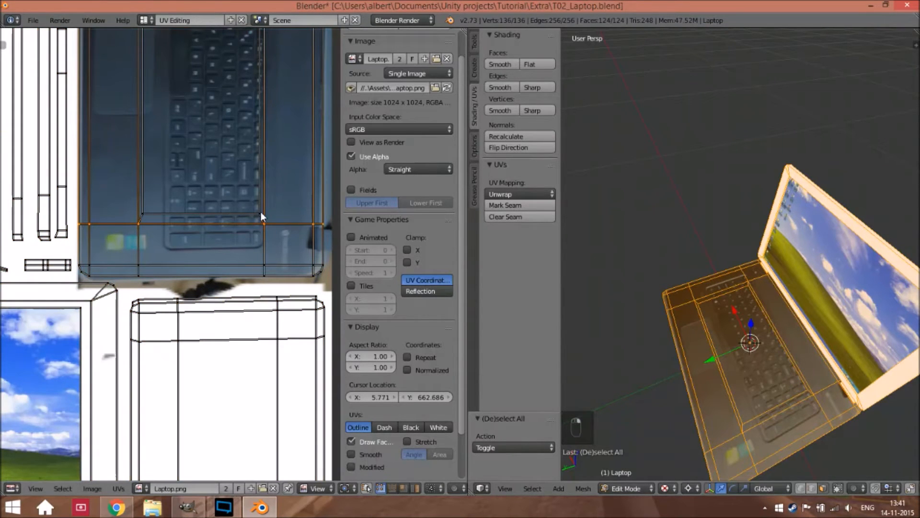
pyautogui.keyDown('alt'); pyautogui.keyDown('shift'); pyautogui.rightClick(214, 215); pyautogui.keyUp('shift'); pyautogui.keyUp('alt')
pyautogui.press('g')
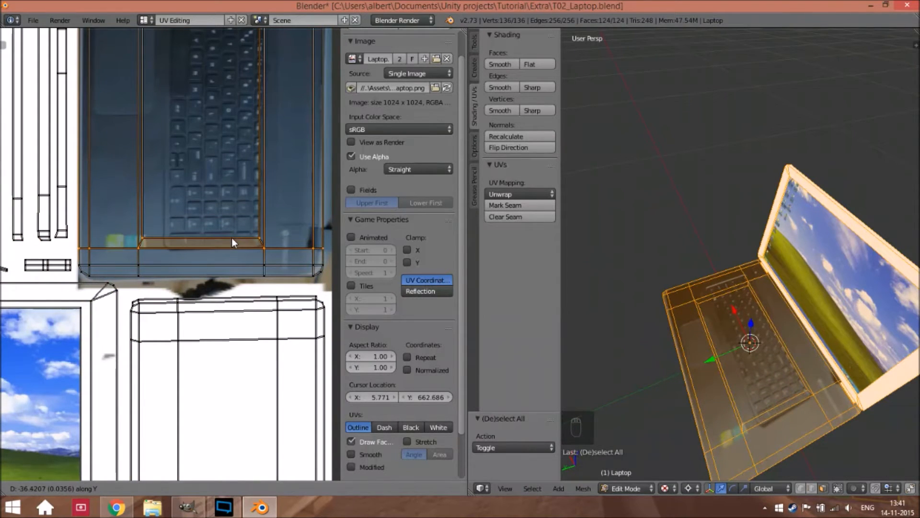
pyautogui.click(231, 238)
# Step: Move only the inner lower UV edge of the keyboard down along Y by 0.011 to the photo's last key row
pyautogui.rightClick(245, 231)
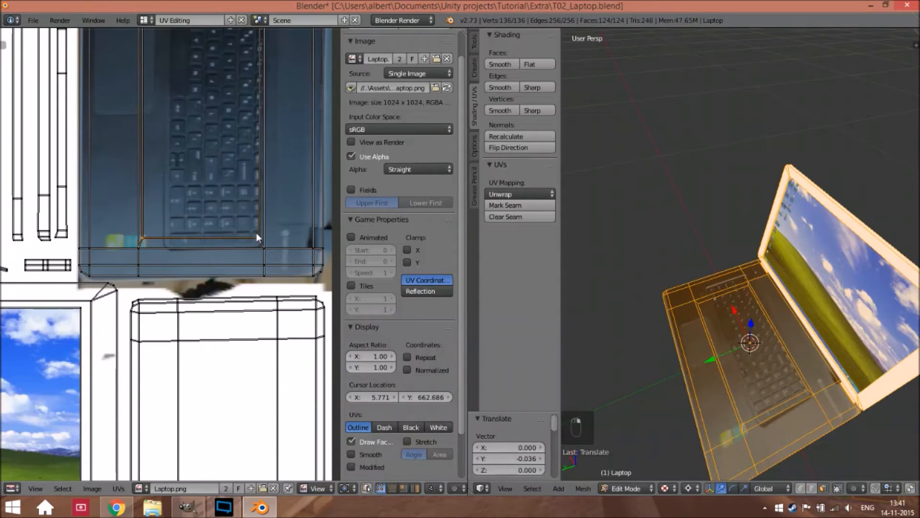
pyautogui.press('g')
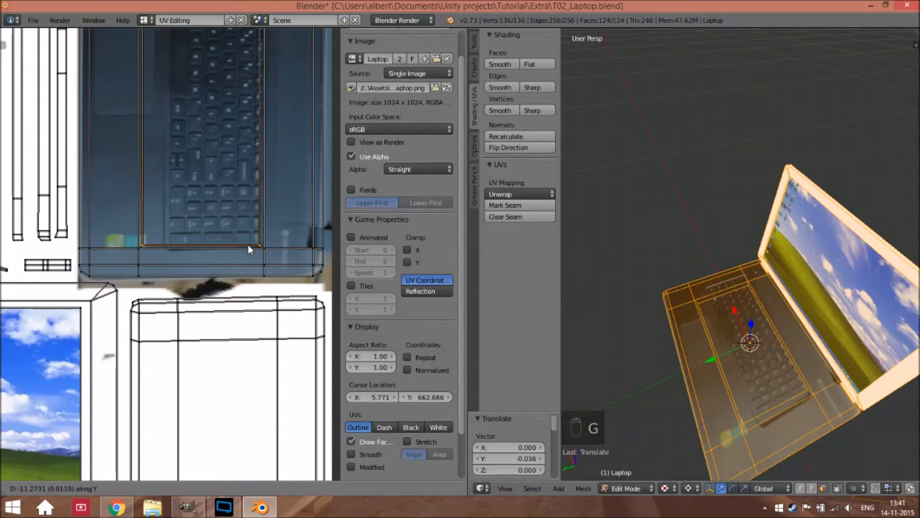
pyautogui.click(247, 245)
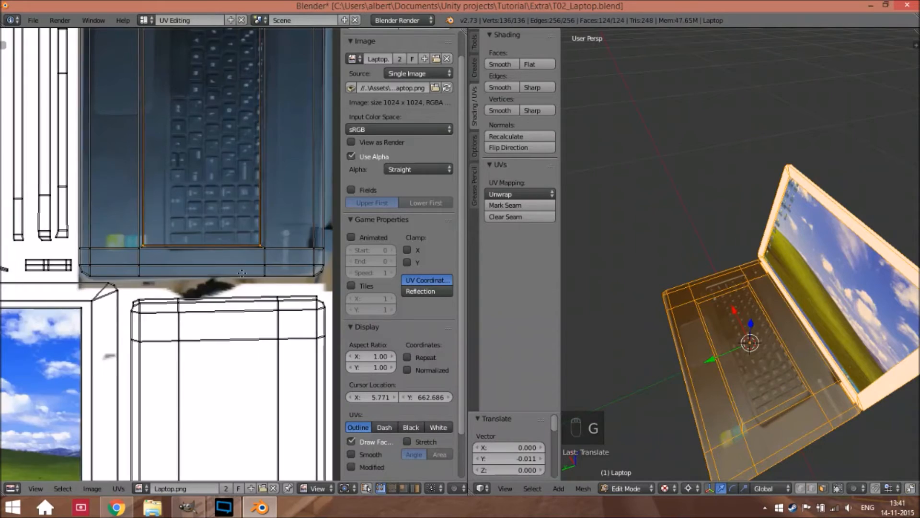
# Step: Flatten the keyboard's inner upper UV edge by scaling it to 0 along Y, and move it up along Y by 0.064
pyautogui.scroll(5, 231, 228)
pyautogui.rightClick(251, 245)
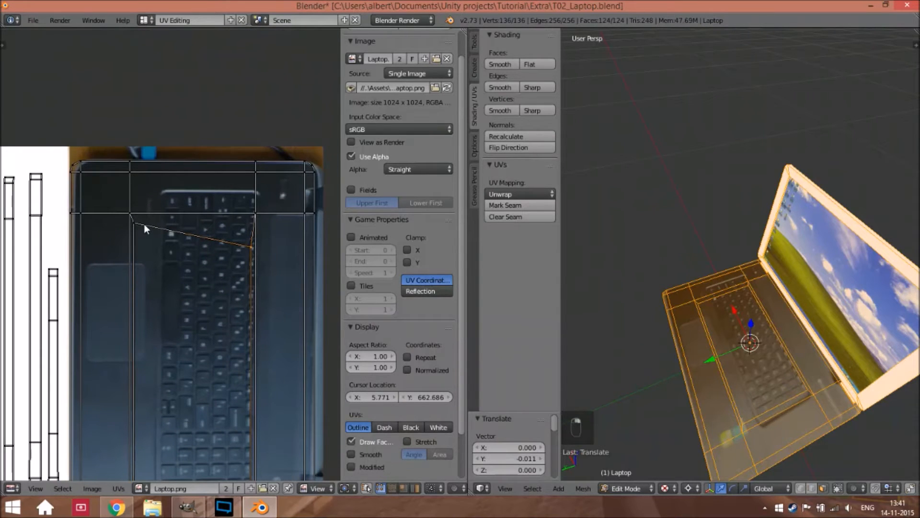
pyautogui.press('s')
pyautogui.press('0')
pyautogui.press('x')
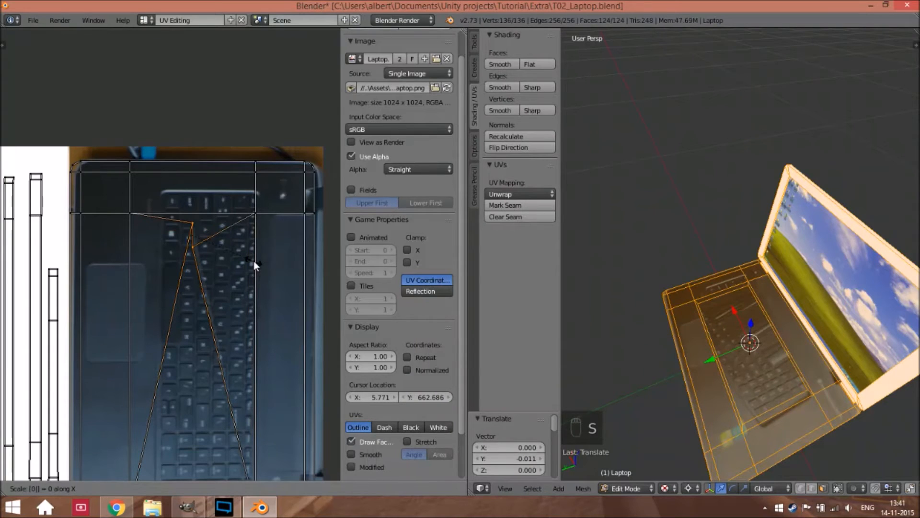
pyautogui.click(254, 260)
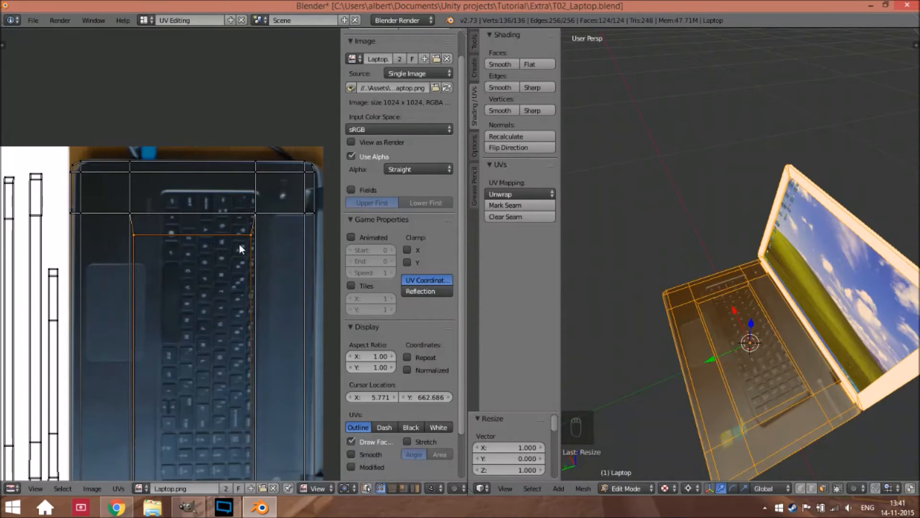
pyautogui.press('g')
pyautogui.press('y')
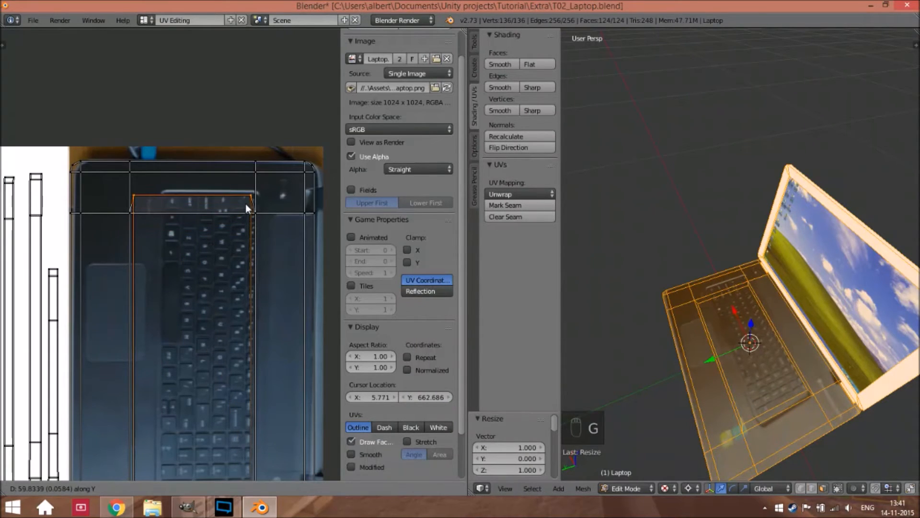
pyautogui.click(245, 202)
# Step: Select the outer horizontal UV line across the keyboard's upper end and move it up along Y by 0.036
pyautogui.rightClick(257, 214)
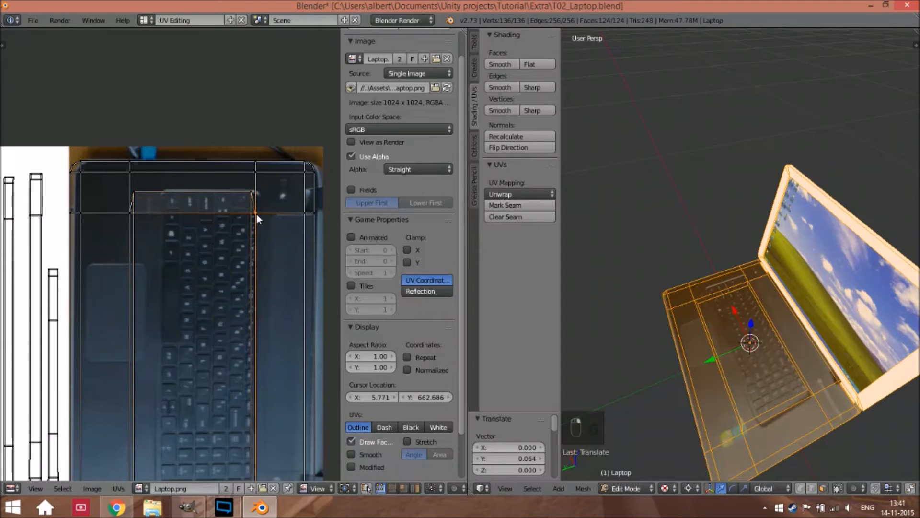
pyautogui.keyDown('shift'); pyautogui.rightClick(295, 215); pyautogui.keyUp('shift')
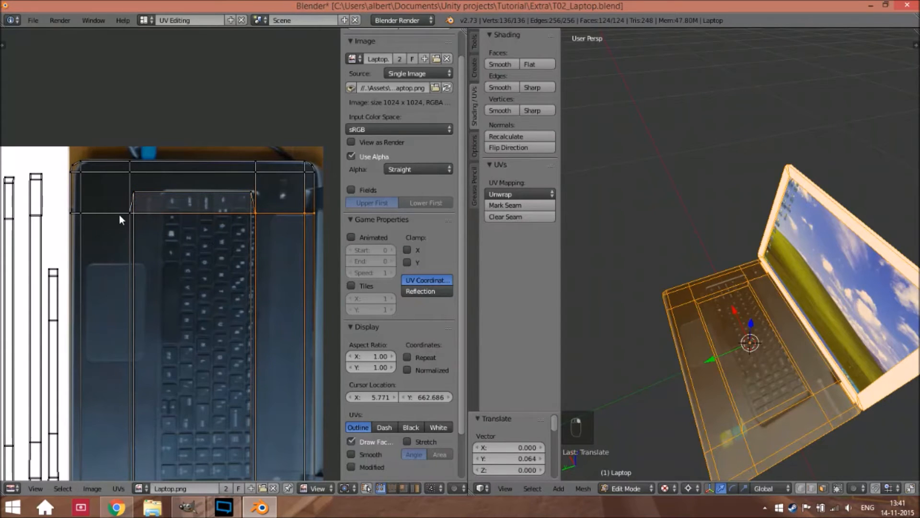
pyautogui.press('g')
pyautogui.press('y')
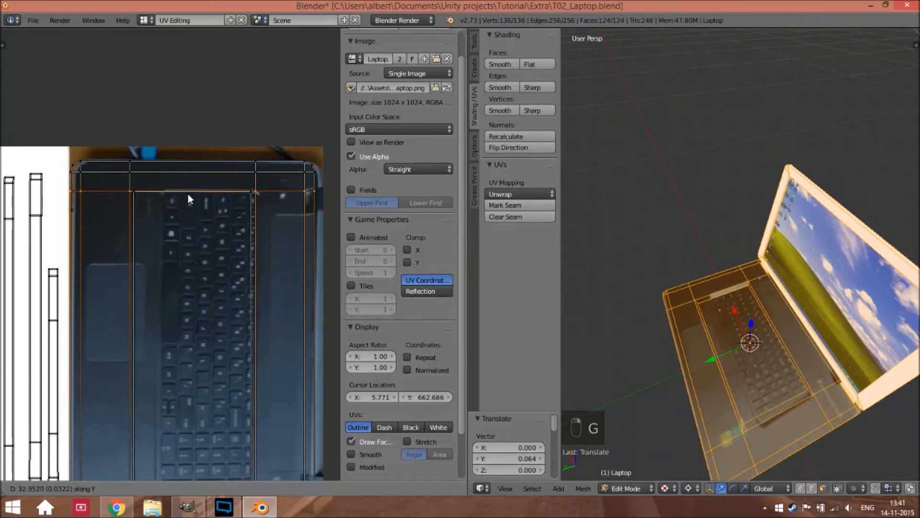
pyautogui.click(188, 196)
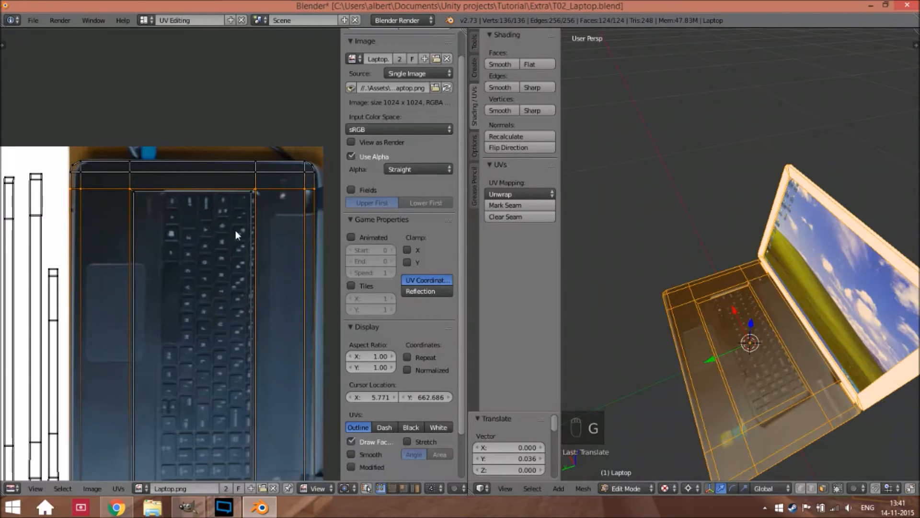
# Step: Select the keyboard's right-hand UV edge with its adjoining outer corners and move it along X by 0.010
pyautogui.rightClick(250, 224)
pyautogui.moveTo(261, 288); pyautogui.dragTo(259, 249)
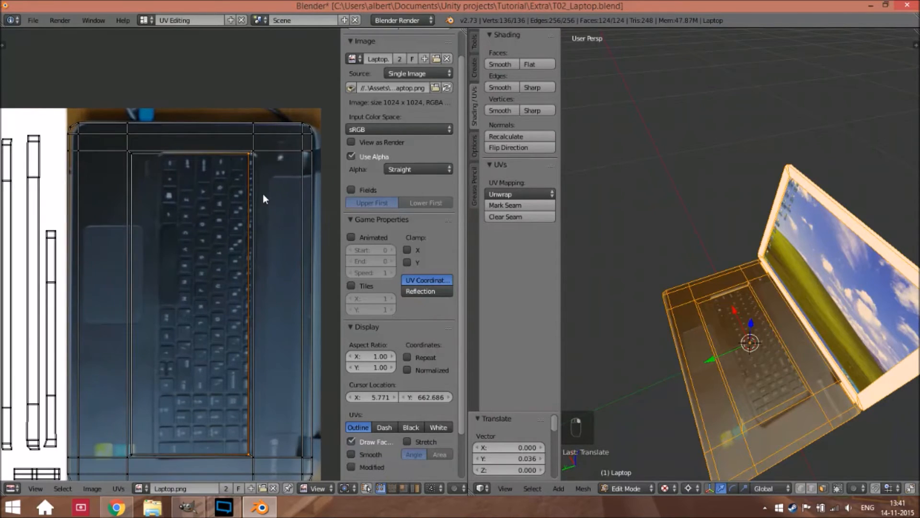
pyautogui.keyDown('shift'); pyautogui.rightClick(254, 153); pyautogui.keyUp('shift')
pyautogui.moveTo(260, 444); pyautogui.dragTo(274, 339)
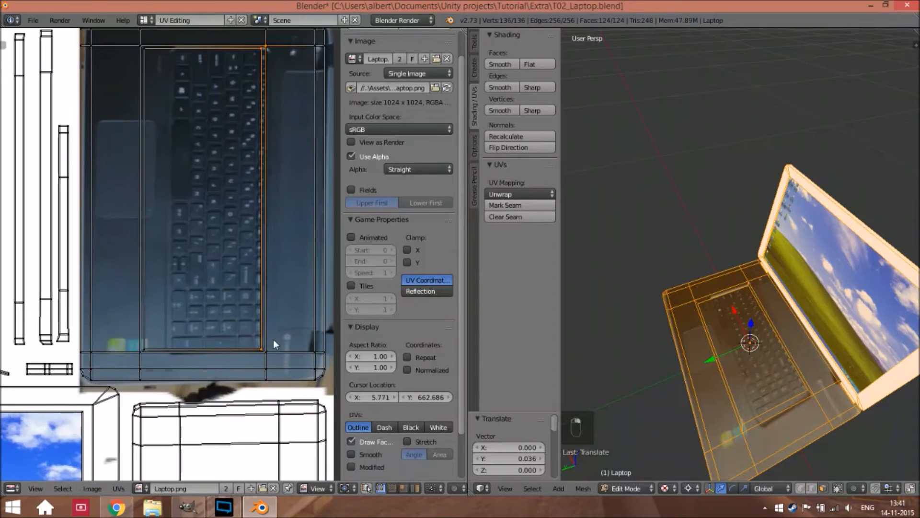
pyautogui.press('g')
pyautogui.press('x')
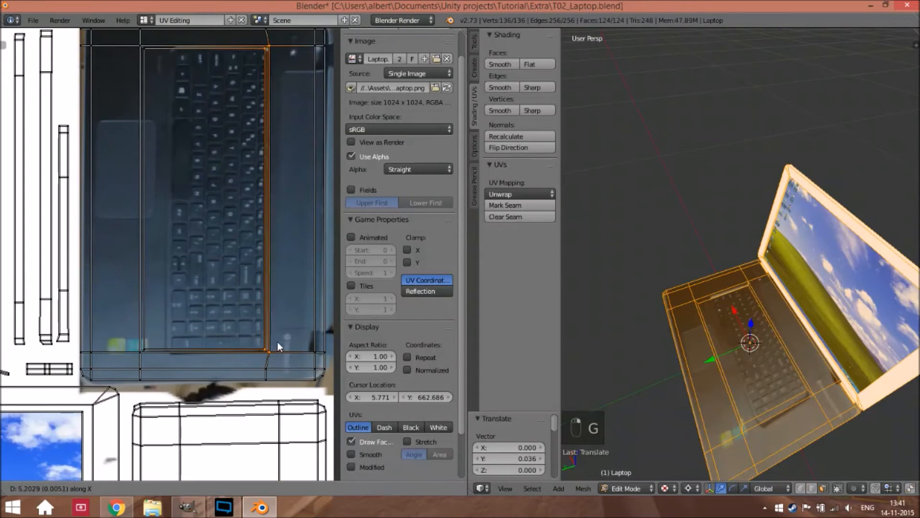
pyautogui.click(277, 341)
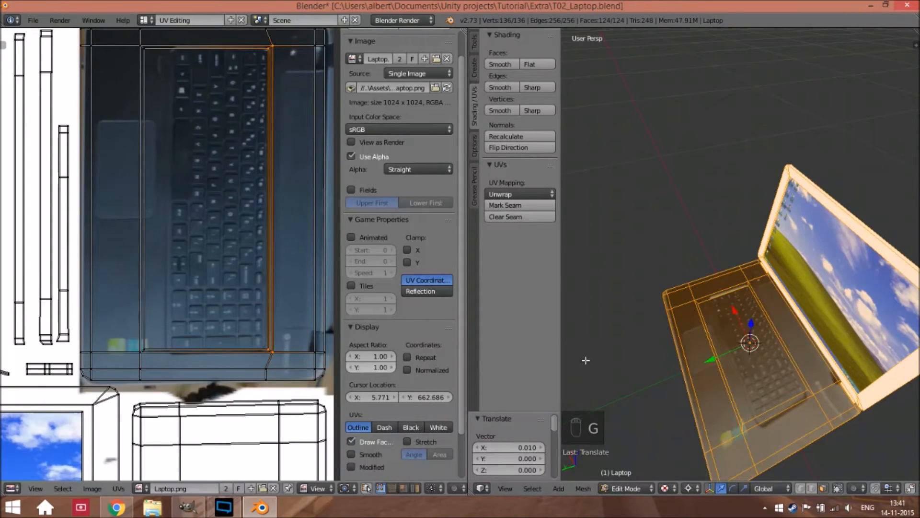
# Step: Inspect the mapping of the keyboard face and the narrow strip face beside it on the model, and reselect the whole mesh
pyautogui.moveTo(713, 347); pyautogui.dragTo(671, 319)
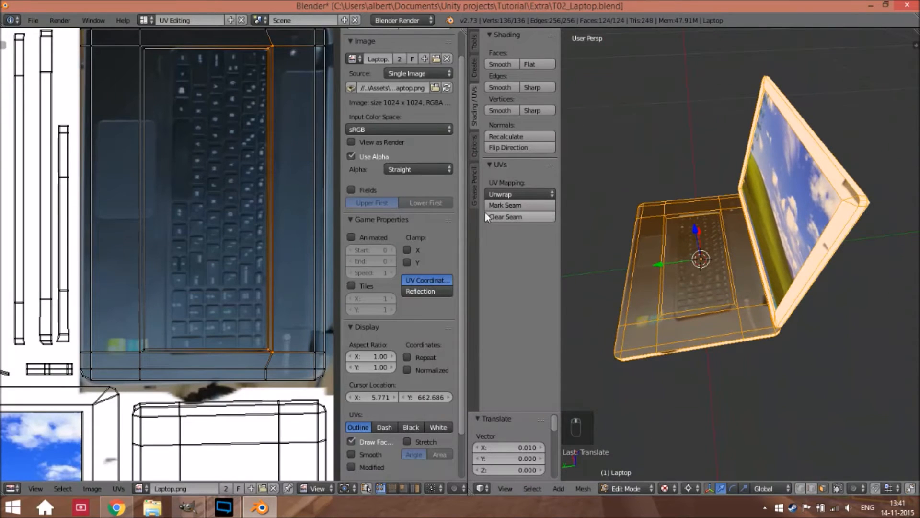
pyautogui.scroll(3, 704, 312)
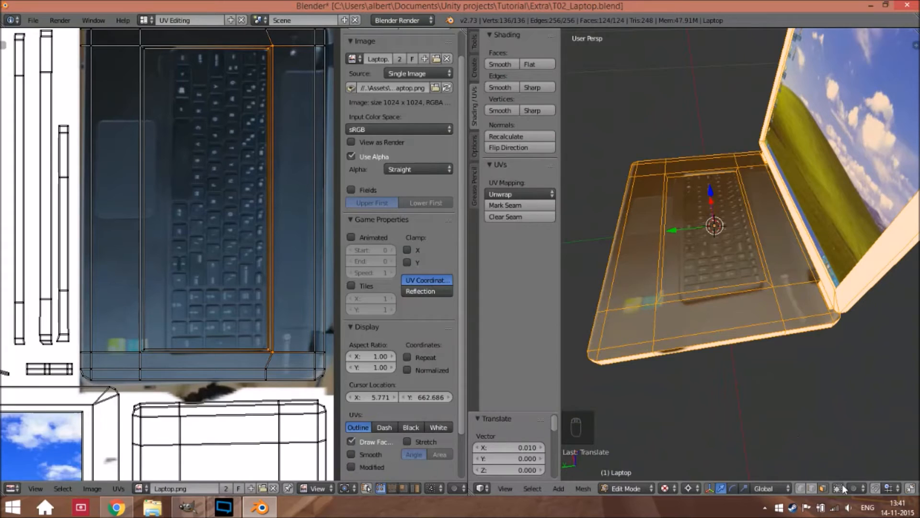
pyautogui.scroll(2, 745, 257)
pyautogui.rightClick(709, 264)
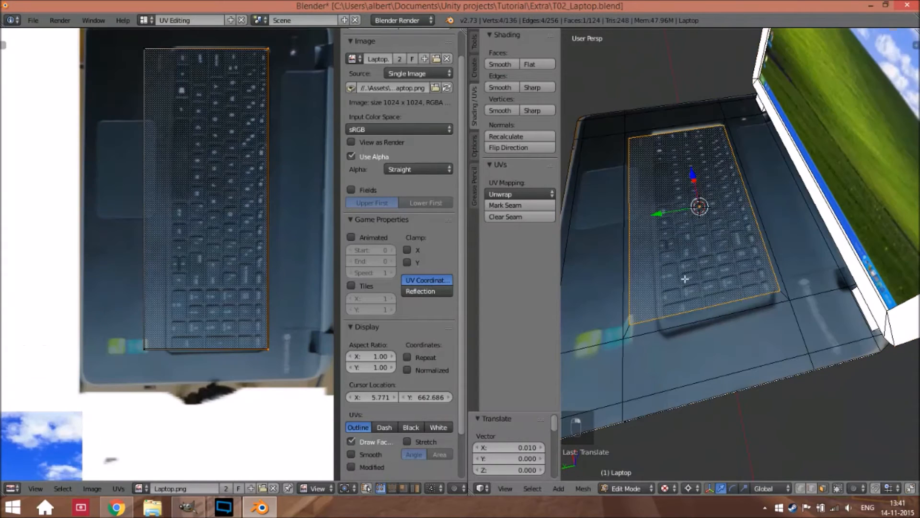
pyautogui.rightClick(629, 293)
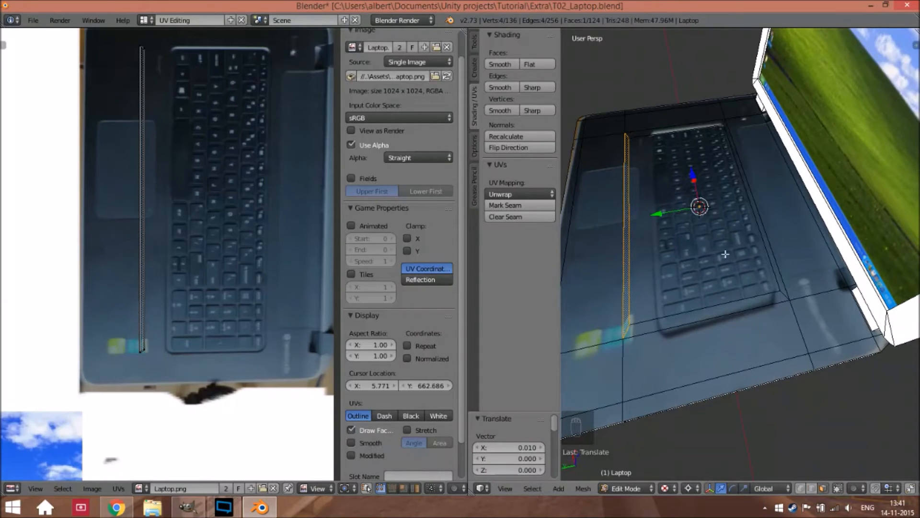
pyautogui.press('a')
pyautogui.press('a')
pyautogui.press('a')
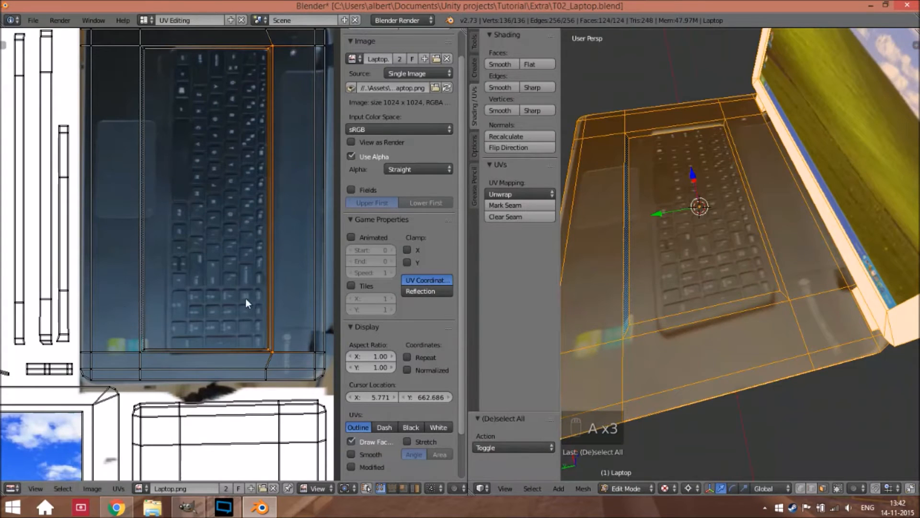
# Step: Circle-select the vertical UV lines on the touchpad side of the keyboard and move them along X to the edge of the keys
pyautogui.press('a')
pyautogui.press('c')
pyautogui.click(142, 48)
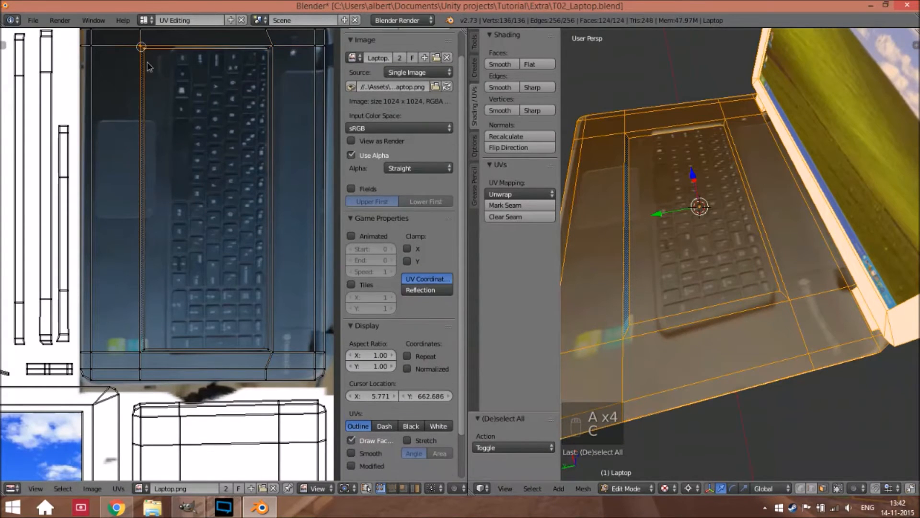
pyautogui.click(140, 368)
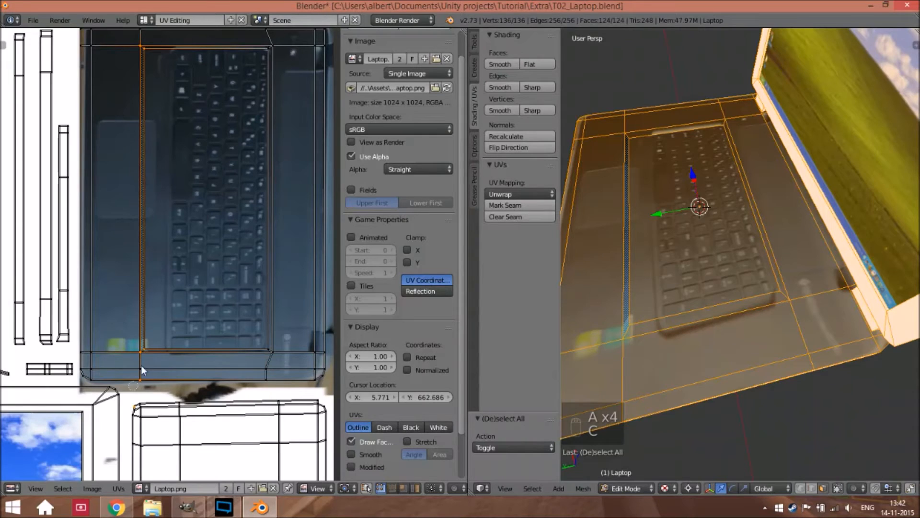
pyautogui.rightClick(140, 360)
pyautogui.moveTo(149, 32)
pyautogui.mouseDown()
pyautogui.moveTo(150, 177)
pyautogui.moveTo(139, 194)
pyautogui.mouseUp()
pyautogui.press('c')
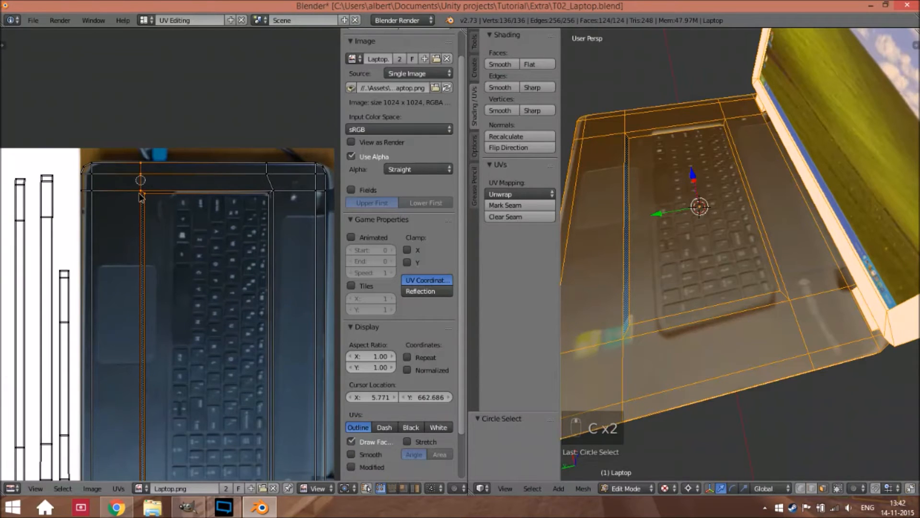
pyautogui.moveTo(172, 236); pyautogui.dragTo(171, 231)
pyautogui.press('g')
pyautogui.press('x')
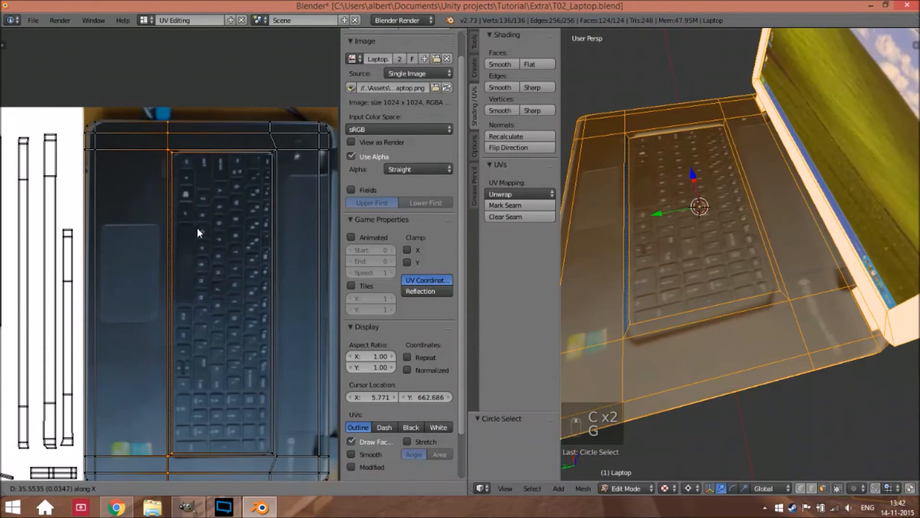
pyautogui.click(199, 228)
# Step: Examine the keyboard's texture alignment on the laptop in Object Mode and Edit Mode, selecting edges around the keyboard for comparison
pyautogui.press('Tab')
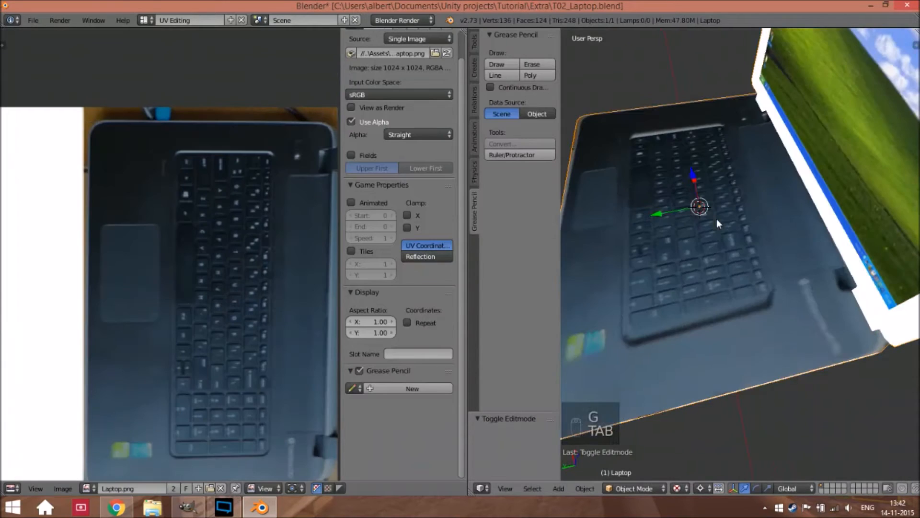
pyautogui.press('Tab')
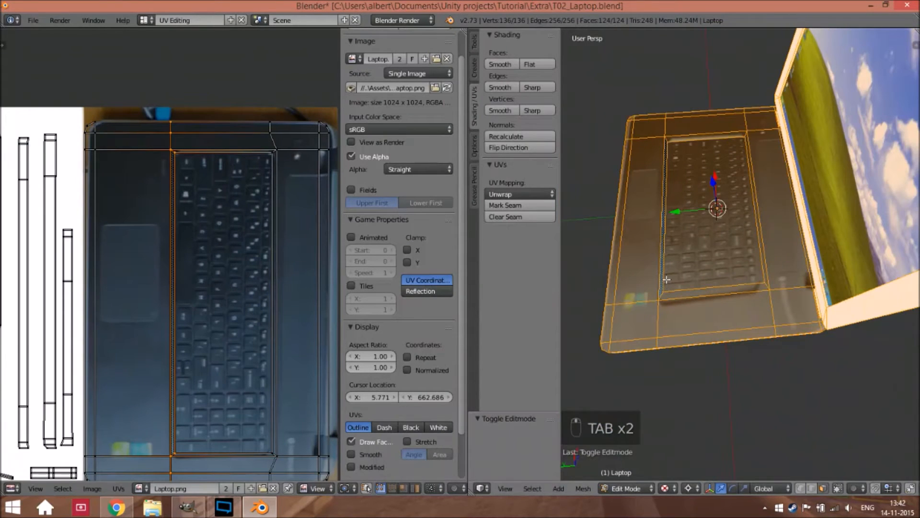
pyautogui.rightClick(666, 142)
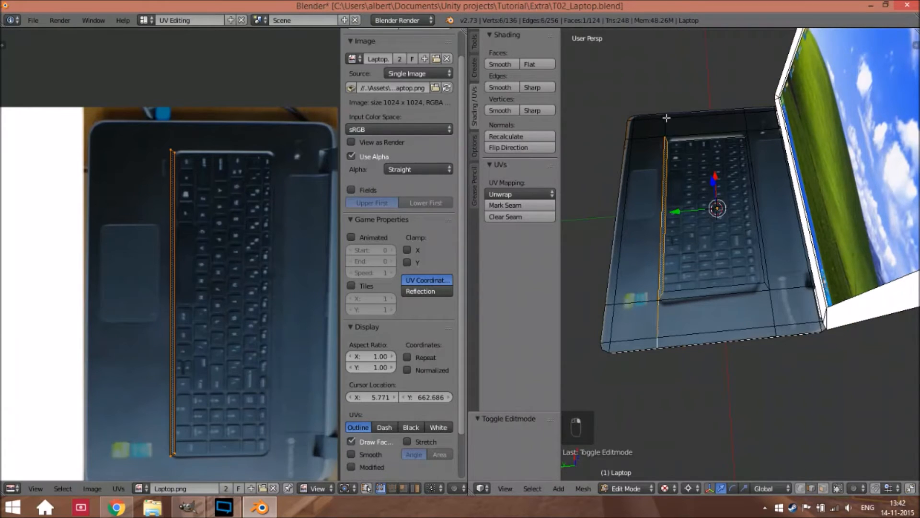
pyautogui.hotkey('ctrl', 'z')
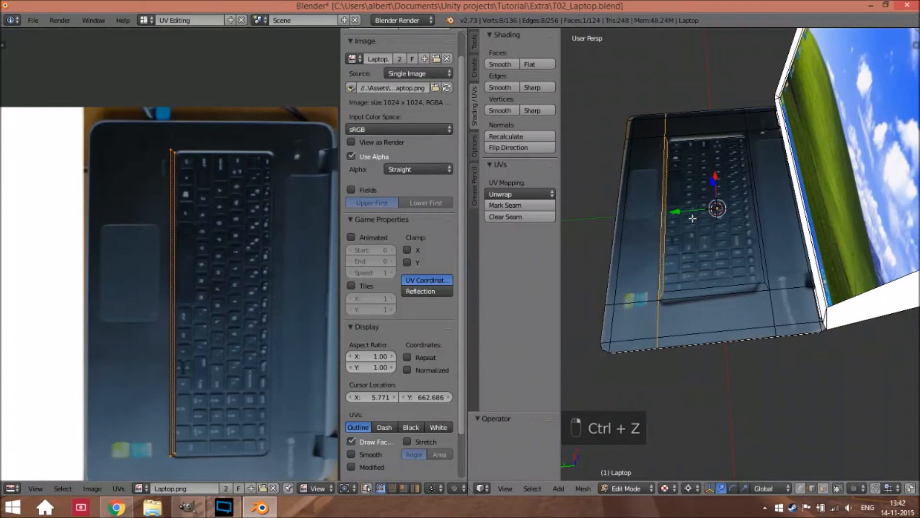
pyautogui.moveTo(684, 211); pyautogui.dragTo(696, 209)
pyautogui.press('Tab')
pyautogui.moveTo(675, 295); pyautogui.dragTo(789, 277)
pyautogui.press('Tab')
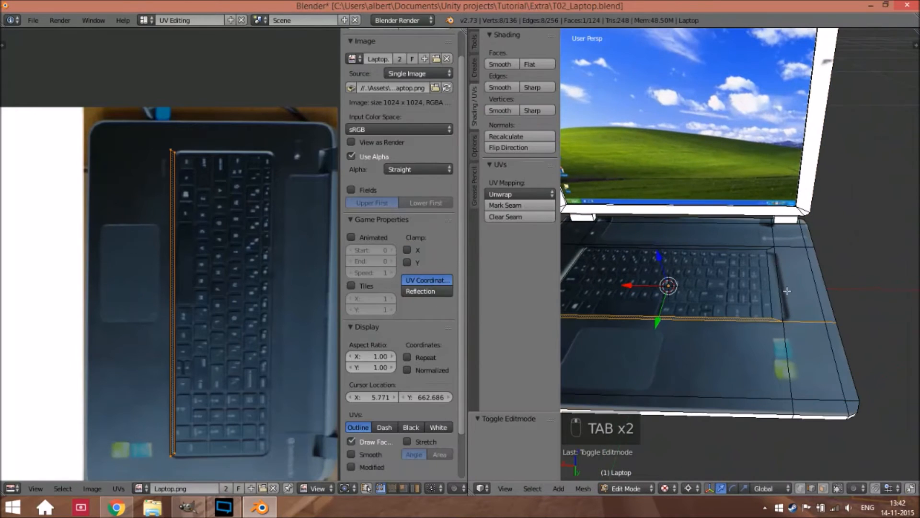
pyautogui.rightClick(777, 283)
pyautogui.rightClick(762, 288)
pyautogui.moveTo(588, 279); pyautogui.dragTo(640, 265)
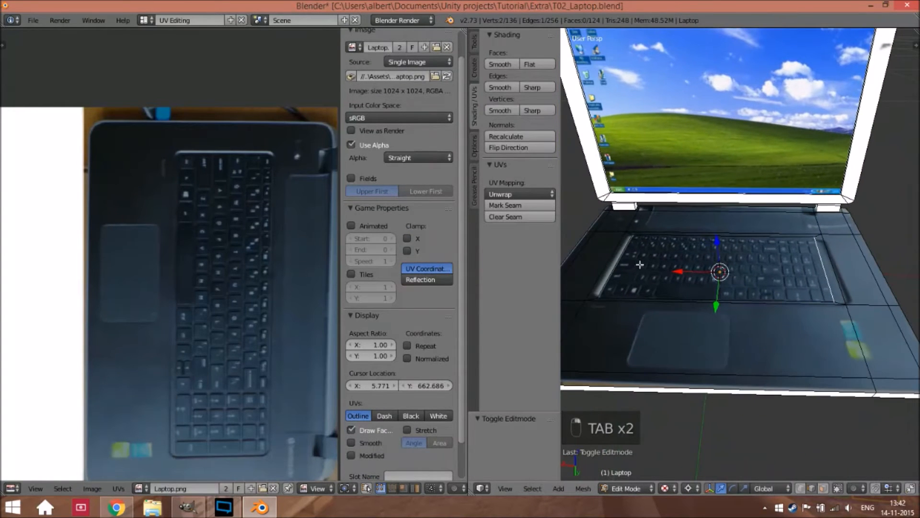
# Step: Select the keyboard face in face select mode and scale it along X by 1.061
pyautogui.click(825, 487)
pyautogui.rightClick(795, 269)
pyautogui.press('s')
pyautogui.press('x')
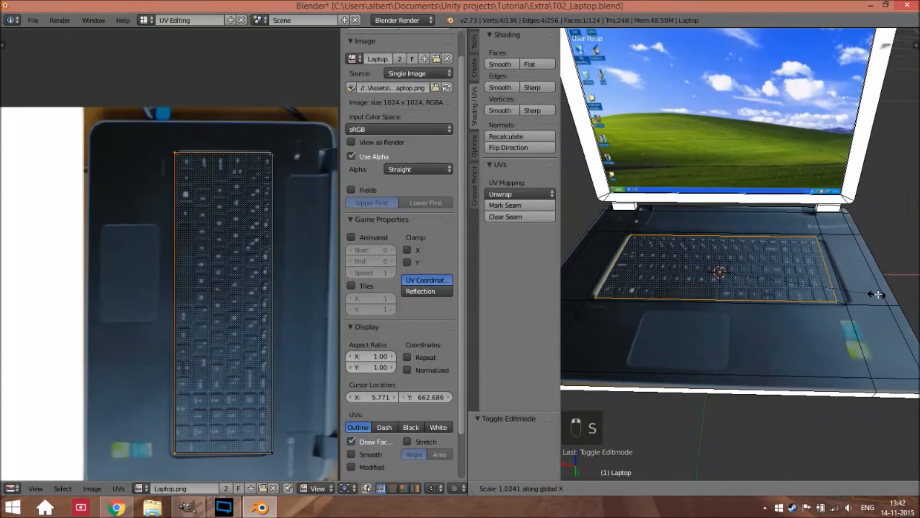
pyautogui.click(884, 294)
pyautogui.press('Tab')
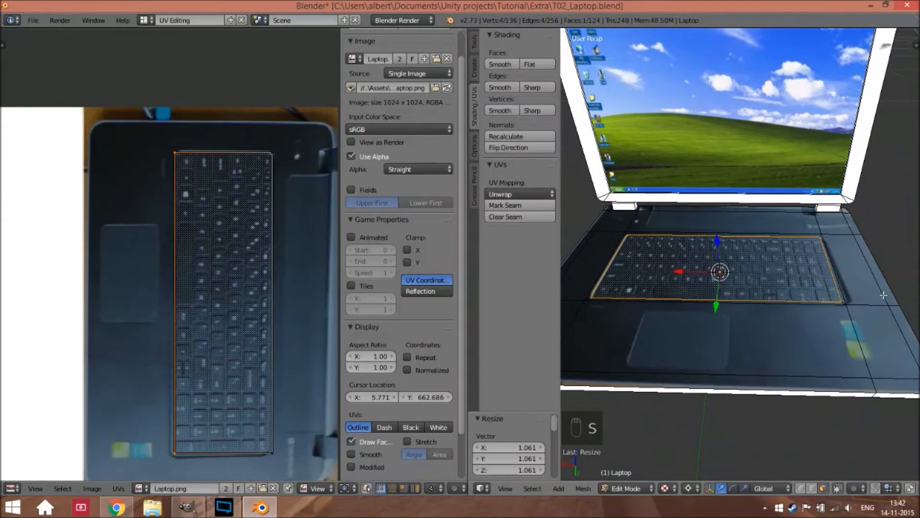
pyautogui.moveTo(849, 317); pyautogui.dragTo(776, 295)
pyautogui.scroll(3, 798, 271)
pyautogui.press('Tab')
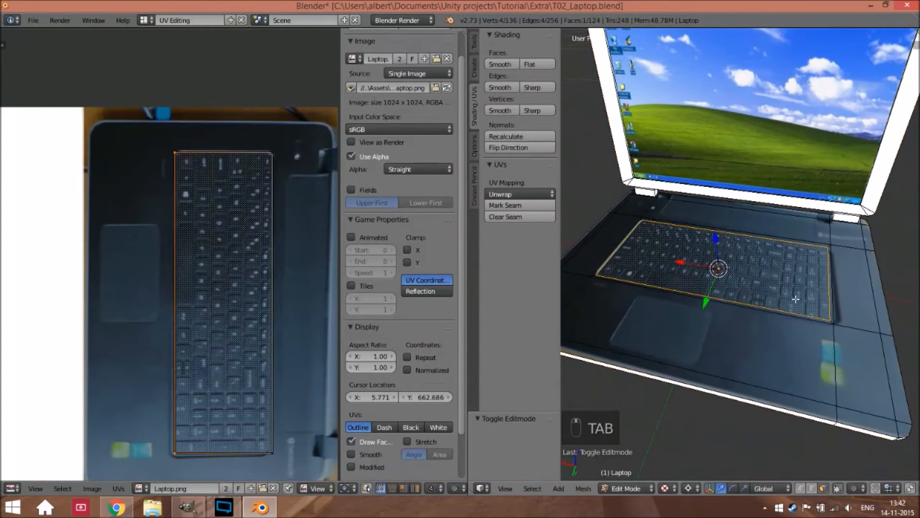
# Step: Select the two narrow strip faces at the short ends of the keyboard
pyautogui.rightClick(836, 311)
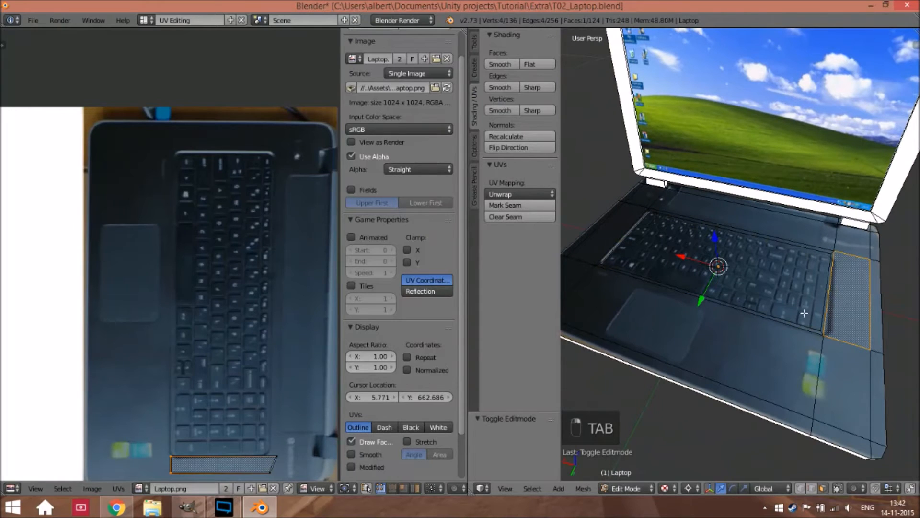
pyautogui.rightClick(648, 211)
pyautogui.keyDown('shift'); pyautogui.rightClick(831, 263); pyautogui.keyUp('shift')
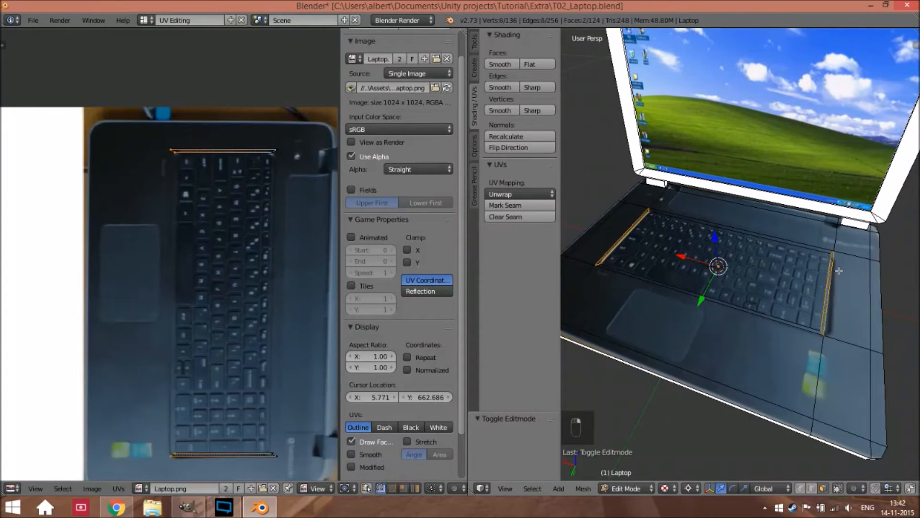
pyautogui.press('s')
pyautogui.rightClick(815, 394)
pyautogui.hotkey('shift', 'space')
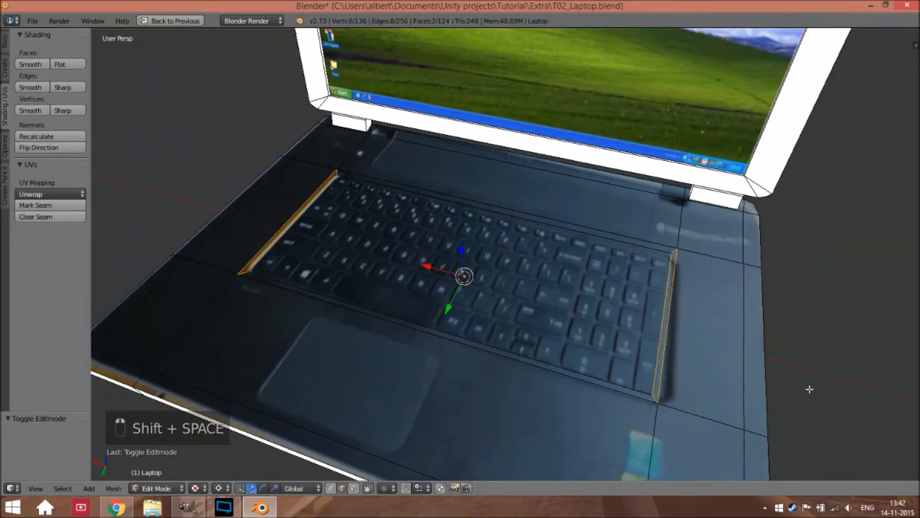
pyautogui.click(172, 21)
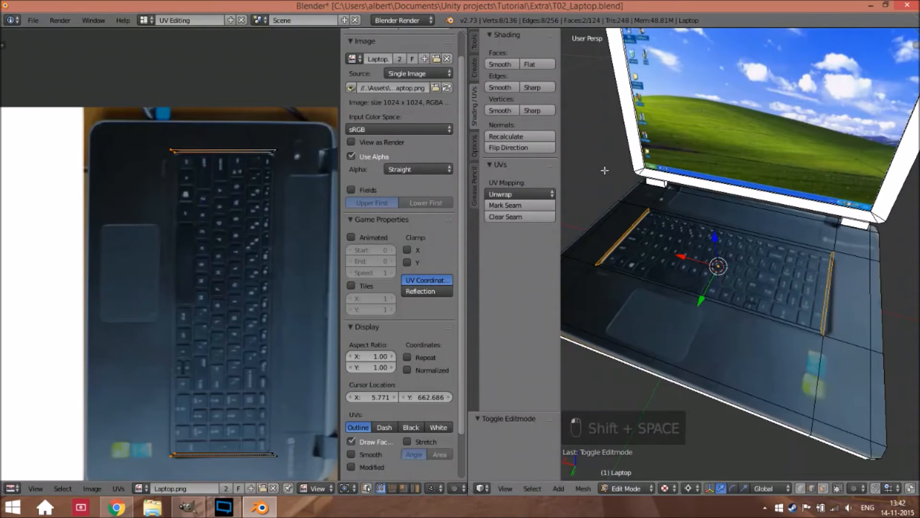
# Step: Add the edge loops running past both short ends of the keyboard to the selection and scale it along X by about 1.09
pyautogui.keyDown('alt'); pyautogui.keyDown('shift'); pyautogui.rightClick(590, 279); pyautogui.keyUp('shift'); pyautogui.keyUp('alt')
pyautogui.keyDown('alt'); pyautogui.keyDown('shift'); pyautogui.rightClick(818, 360); pyautogui.keyUp('shift'); pyautogui.keyUp('alt')
pyautogui.press('n')
pyautogui.scroll(-12, 858, 393)
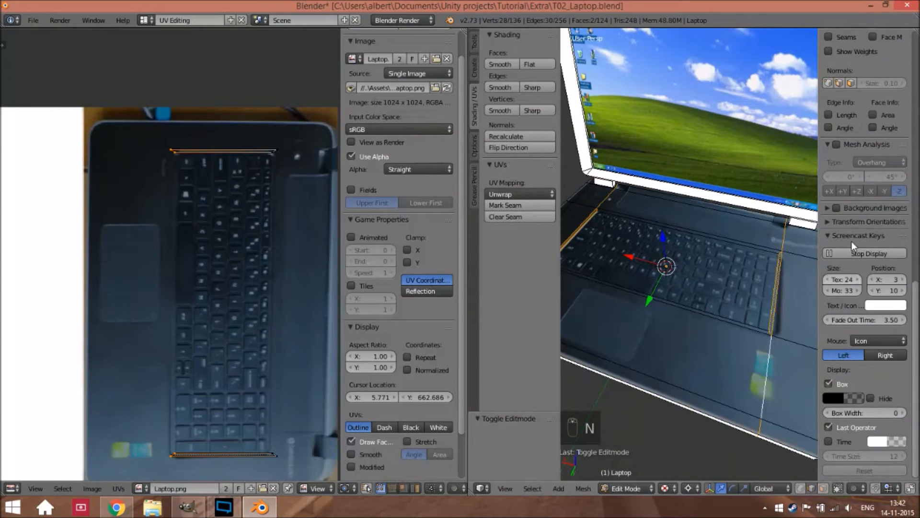
pyautogui.press('n')
pyautogui.press('s')
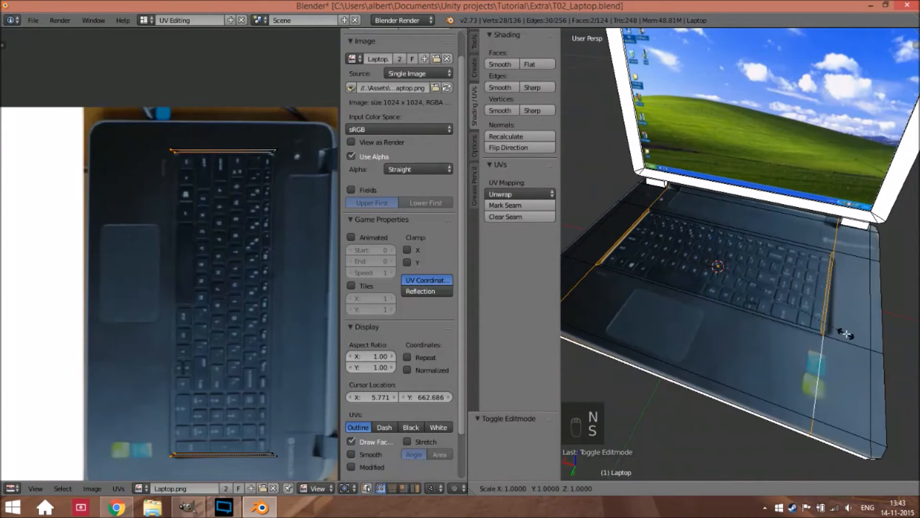
pyautogui.press('x')
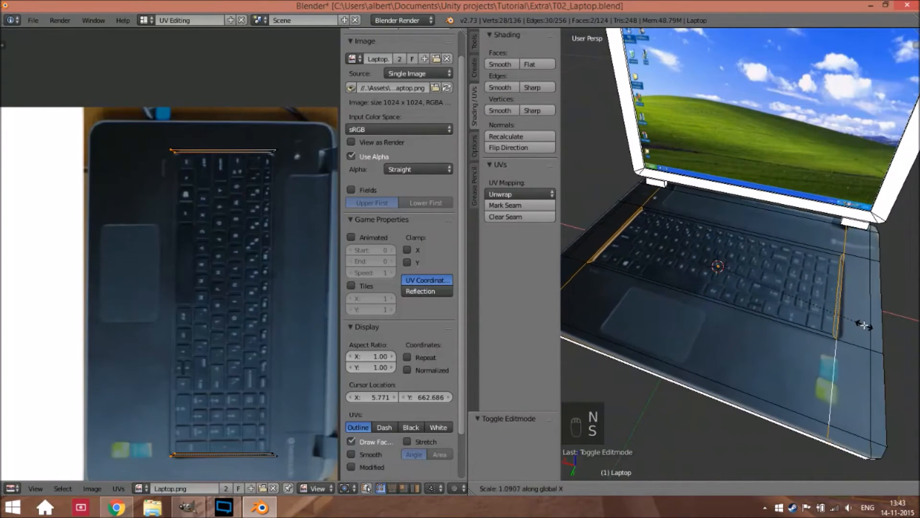
pyautogui.click(864, 325)
pyautogui.press('Tab')
pyautogui.moveTo(864, 325); pyautogui.dragTo(752, 302)
pyautogui.scroll(-3, 792, 328)
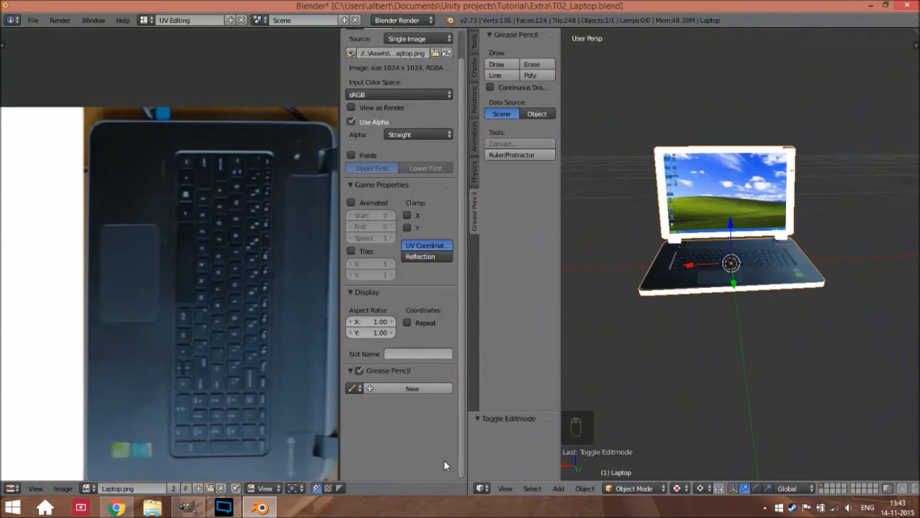
# Step: Switch to the textures.xcf image in GIMP and show the photo layers DSCF0609.JPG and DSCF0608.JPG
pyautogui.click(189, 507)
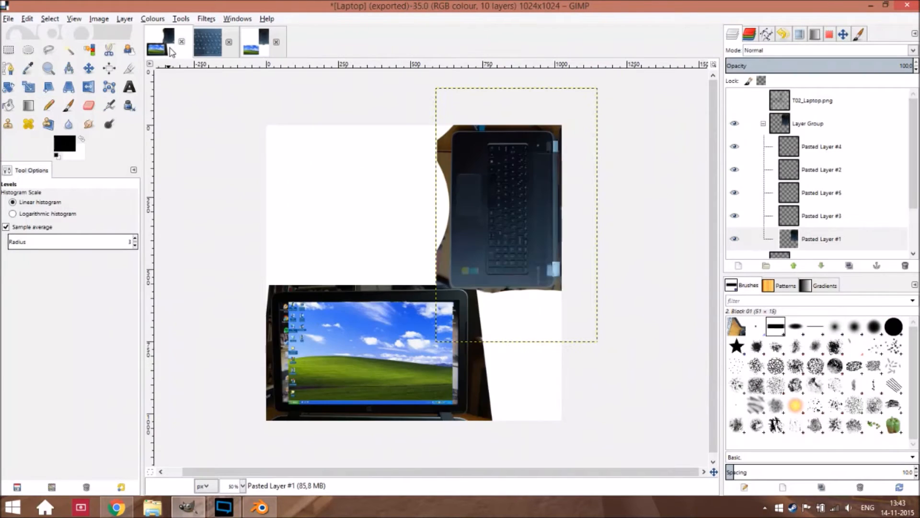
pyautogui.click(205, 42)
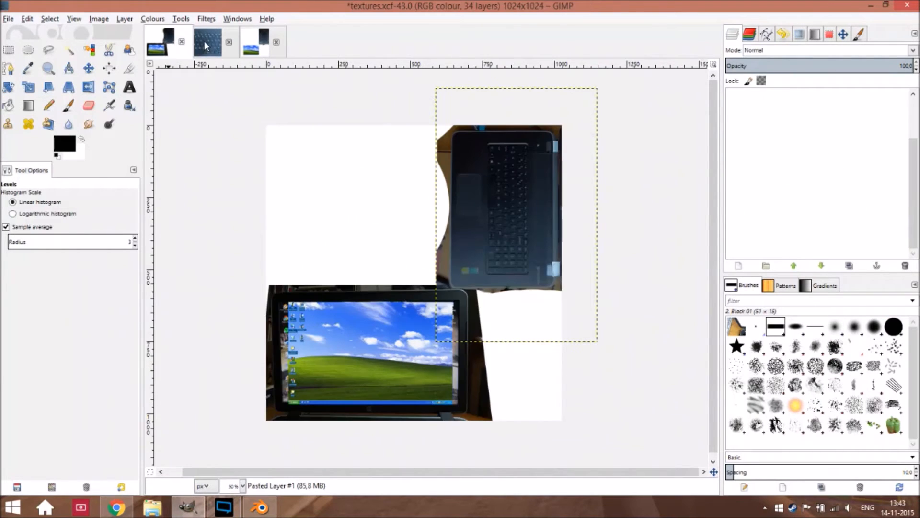
pyautogui.scroll(5, 795, 173)
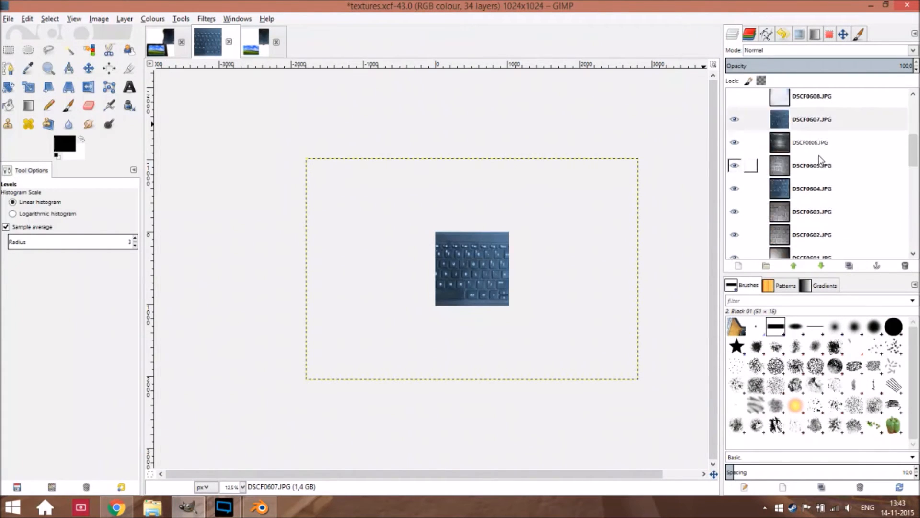
pyautogui.scroll(-2, 819, 159)
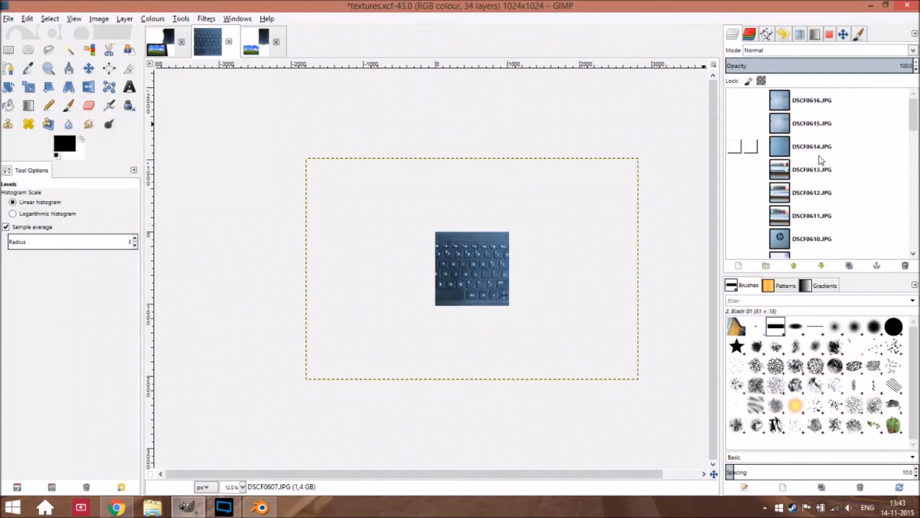
pyautogui.click(734, 160)
pyautogui.click(734, 183)
pyautogui.click(815, 207)
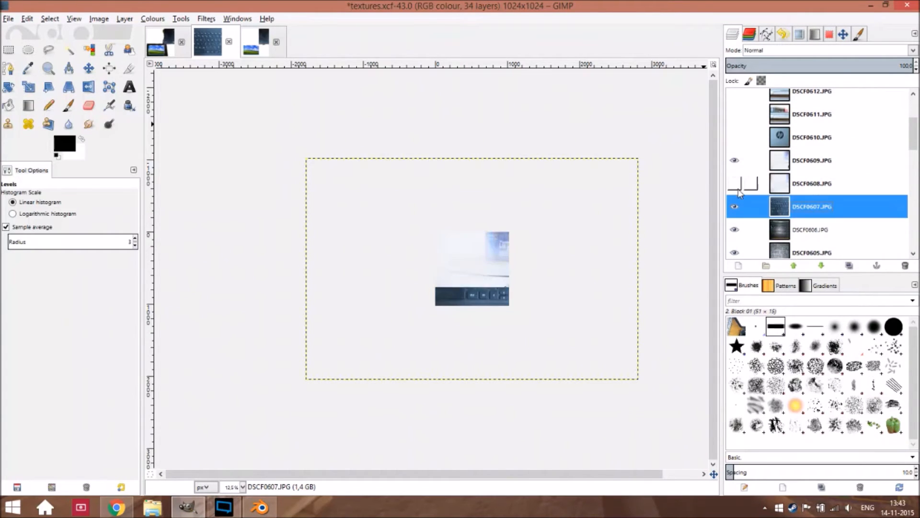
# Step: Compare the full photos on layers DSCF0609.JPG and DSCF0608.JPG using the Scale tool's preview, without scaling them
pyautogui.click(34, 86)
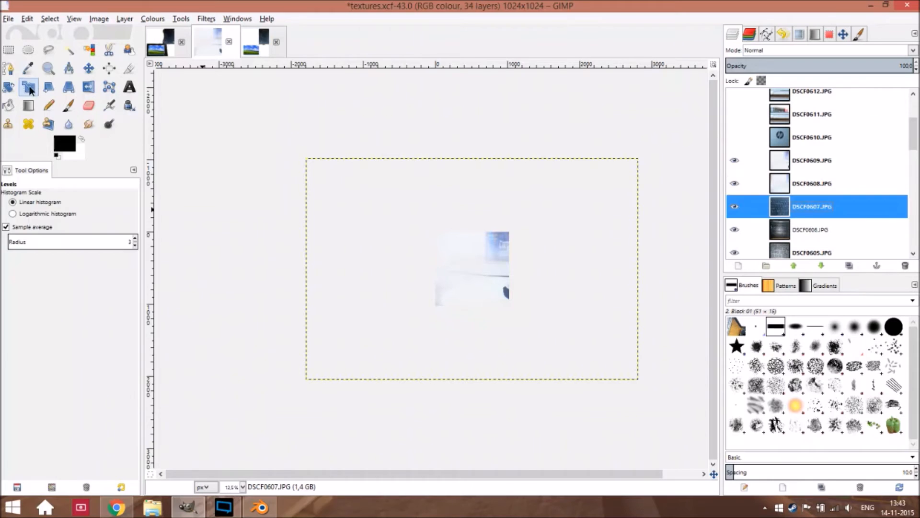
pyautogui.click(753, 160)
pyautogui.click(467, 291)
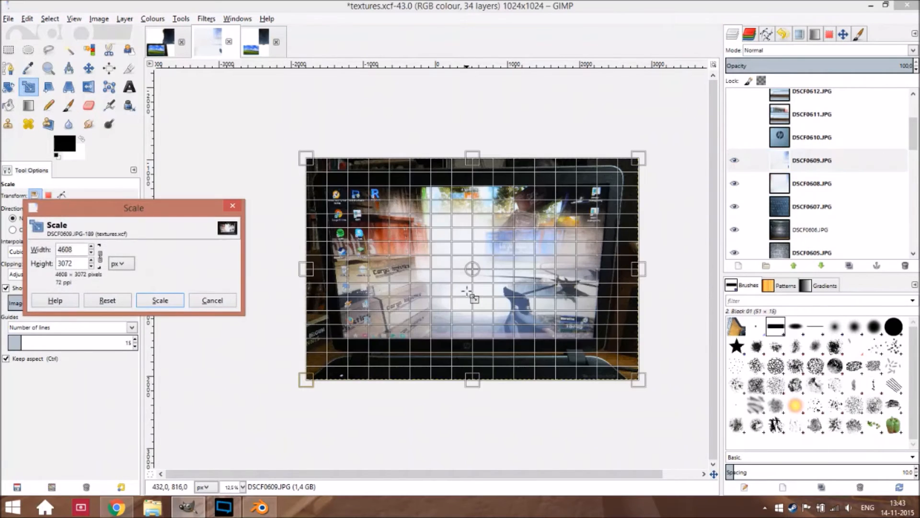
pyautogui.click(232, 207)
pyautogui.click(806, 181)
pyautogui.click(556, 280)
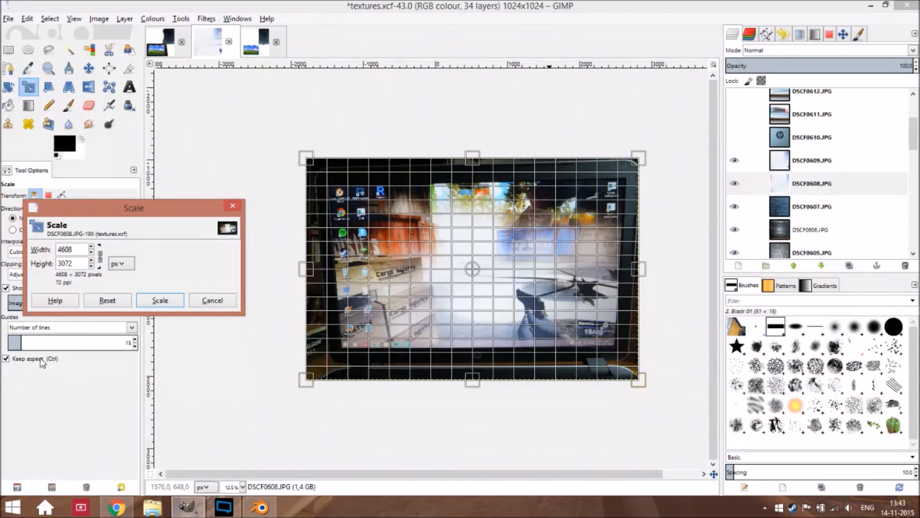
pyautogui.click(232, 206)
pyautogui.click(810, 160)
pyautogui.click(459, 247)
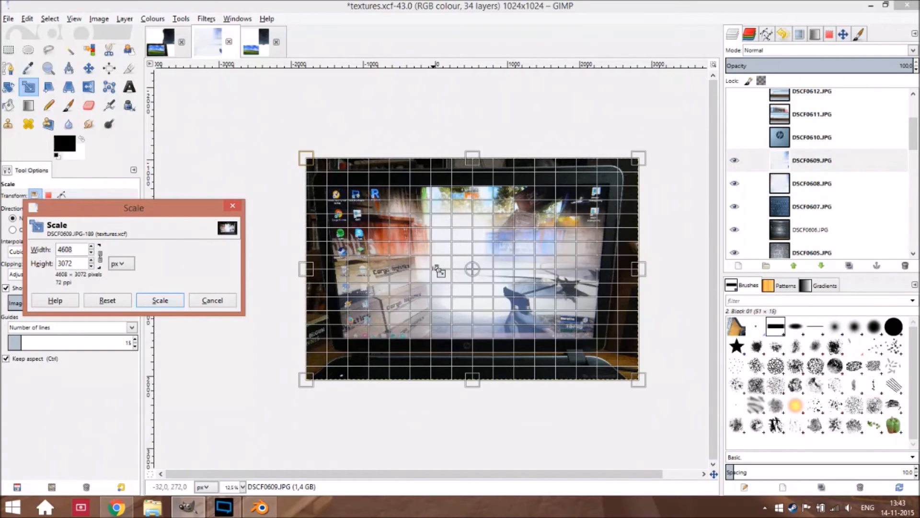
pyautogui.click(233, 206)
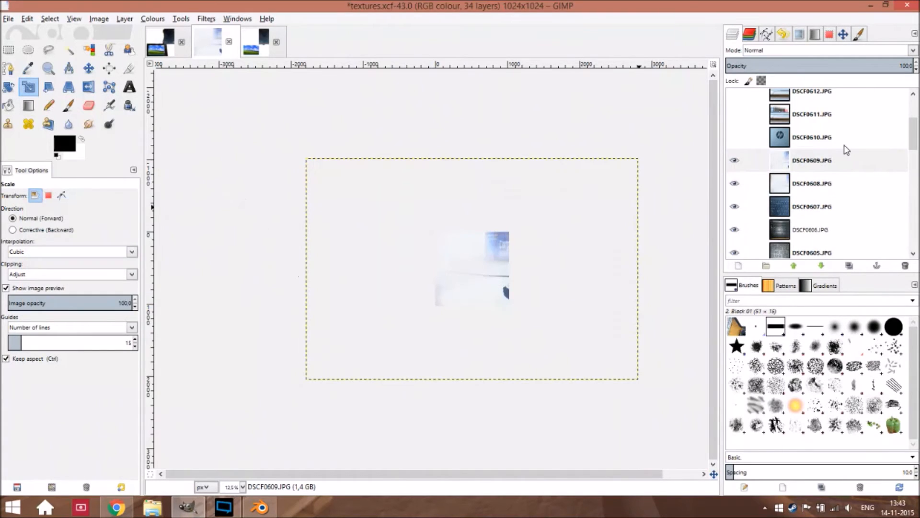
# Step: Copy the DSCF0609.JPG layer and paste it into the four-layer Laptop image as a new layer
pyautogui.click(832, 160)
pyautogui.hotkey('ctrl', 'c')
pyautogui.click(261, 48)
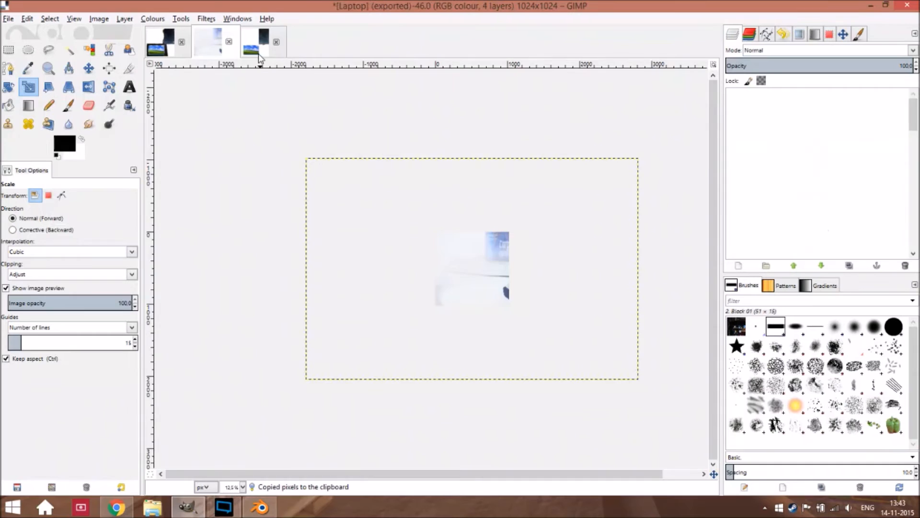
pyautogui.hotkey('ctrl', 'v')
pyautogui.rightClick(791, 101)
pyautogui.click(822, 126)
# Step: Scale the pasted screen photo layer down to 1536 × 1024 px, keeping its aspect ratio
pyautogui.scroll(-4, 481, 290)
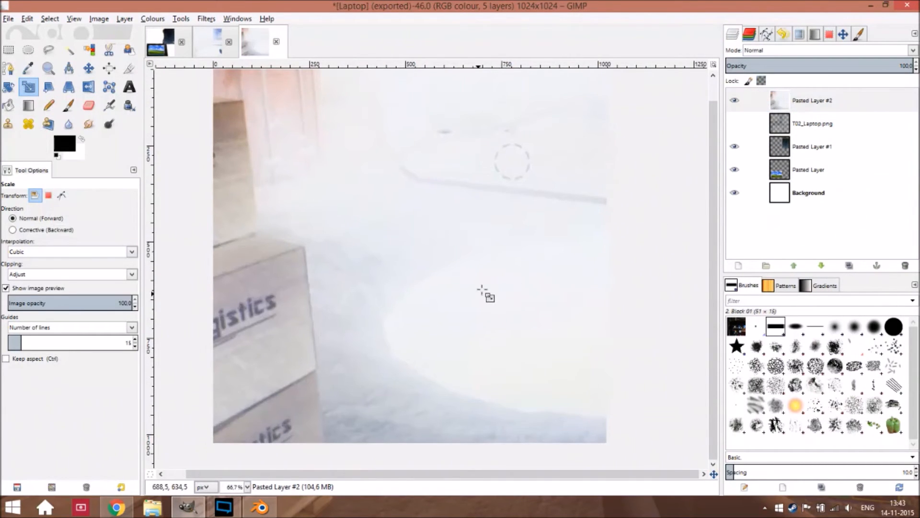
pyautogui.scroll(-3, 481, 290)
pyautogui.click(482, 290)
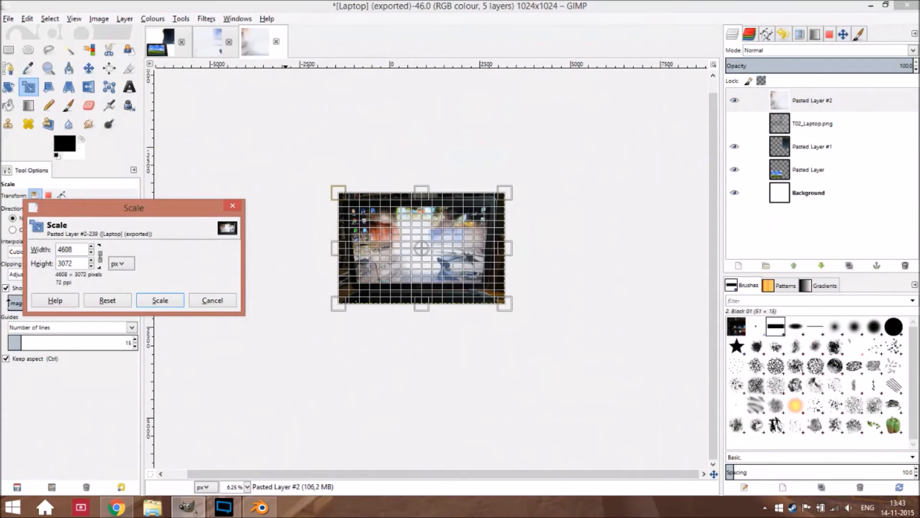
pyautogui.moveTo(339, 194); pyautogui.dragTo(529, 286)
pyautogui.moveTo(470, 269); pyautogui.dragTo(486, 293)
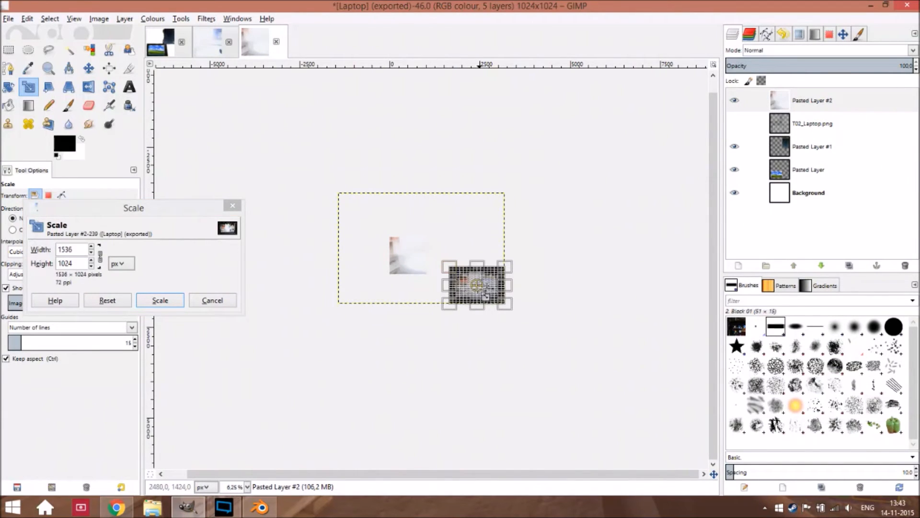
pyautogui.click(160, 300)
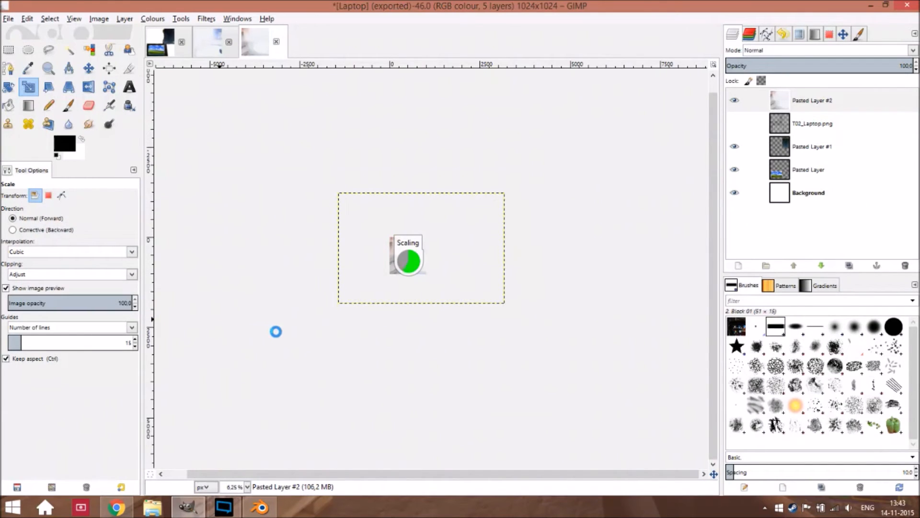
# Step: Scale the screen photo layer further down to 1113 × 742 px
pyautogui.scroll(6, 362, 344)
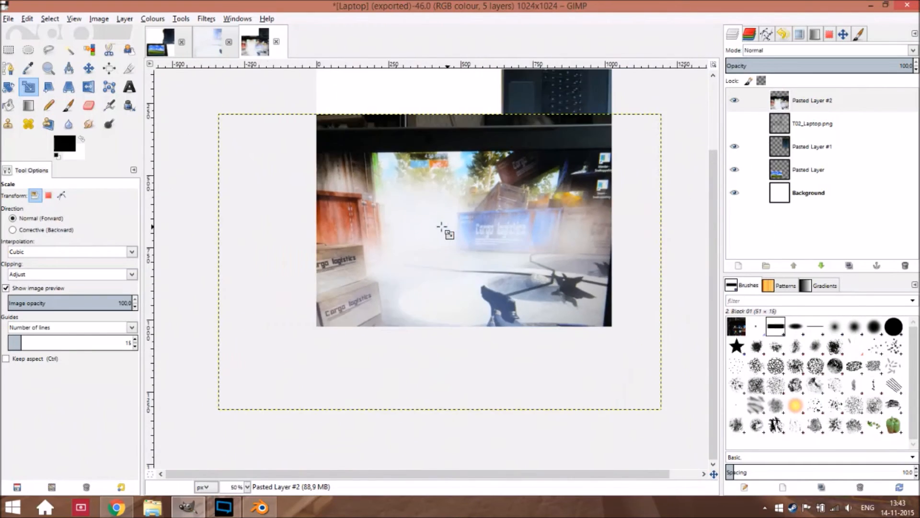
pyautogui.scroll(-1, 444, 230)
pyautogui.click(444, 230)
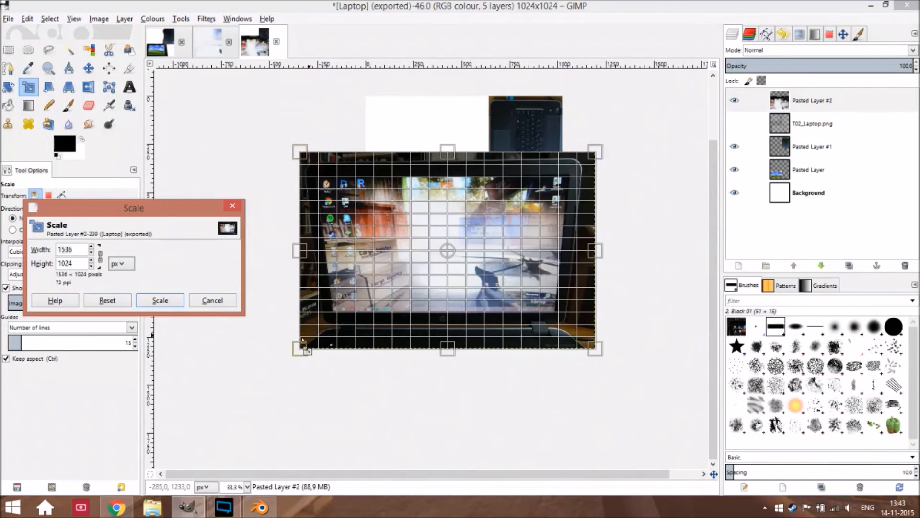
pyautogui.moveTo(362, 286); pyautogui.dragTo(373, 280)
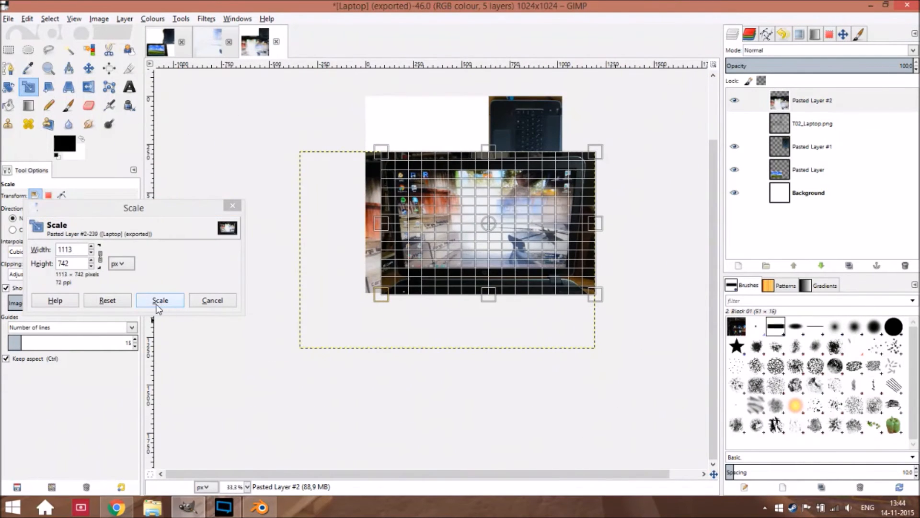
pyautogui.click(159, 301)
# Step: Reorder the screen photo layer to just above Background and move it down and left behind the wallpaper image
pyautogui.moveTo(825, 102); pyautogui.dragTo(821, 184)
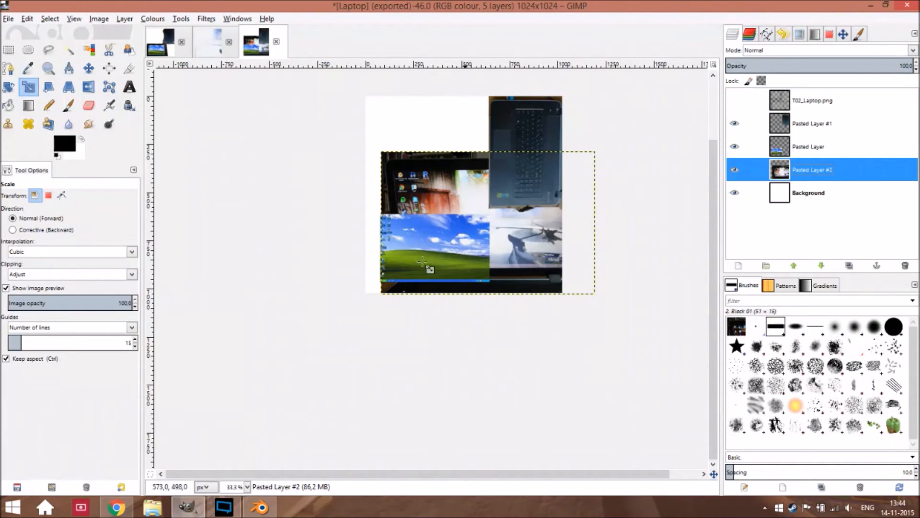
pyautogui.scroll(2, 432, 280)
pyautogui.moveTo(368, 350); pyautogui.dragTo(428, 185)
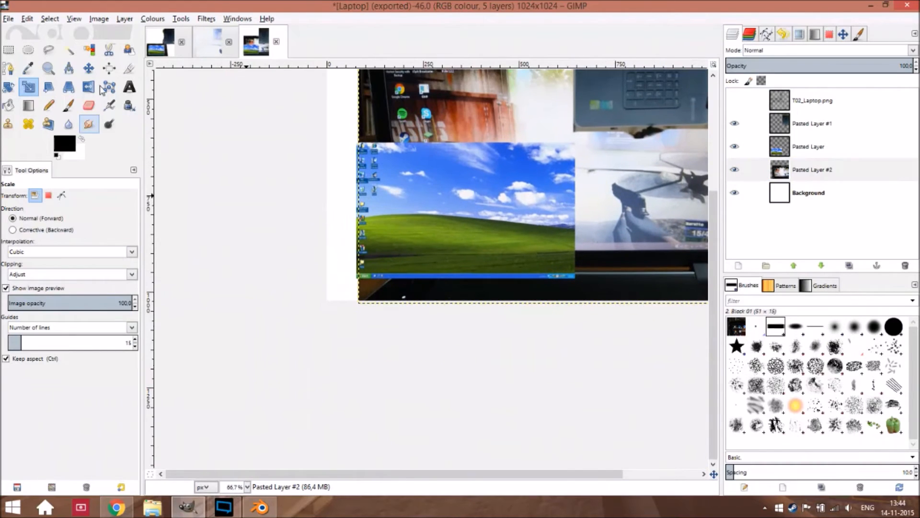
pyautogui.click(108, 68)
pyautogui.click(89, 68)
pyautogui.moveTo(347, 175); pyautogui.dragTo(338, 343)
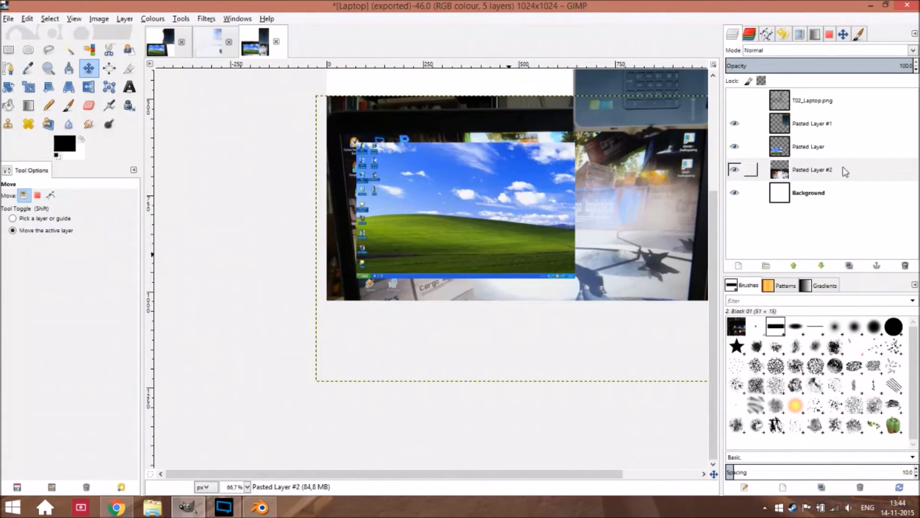
# Step: Show the T02_Laptop.png UV layout layer and move the screen photo so its left edge meets the canvas edge
pyautogui.click(733, 101)
pyautogui.scroll(1, 410, 258)
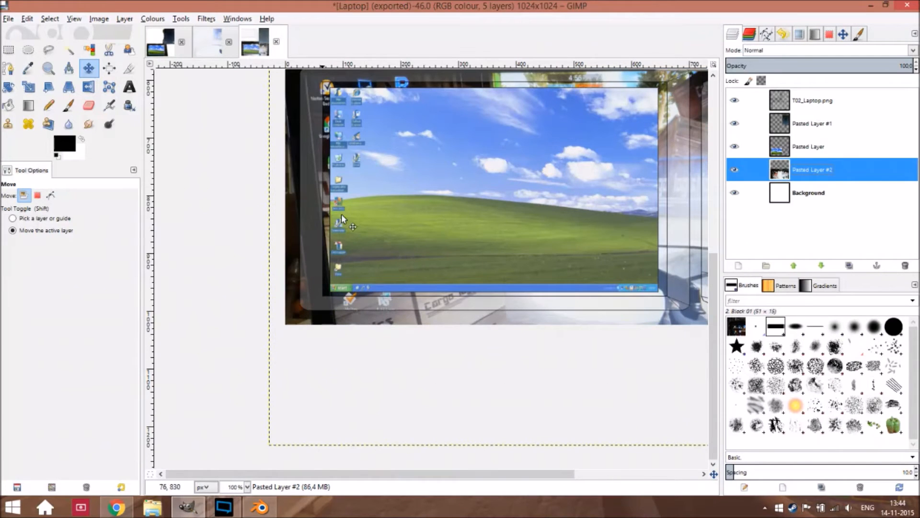
pyautogui.scroll(-1, 342, 216)
pyautogui.moveTo(368, 306); pyautogui.dragTo(429, 220)
pyautogui.moveTo(313, 194); pyautogui.dragTo(323, 213)
pyautogui.press('-')
pyautogui.press('-')
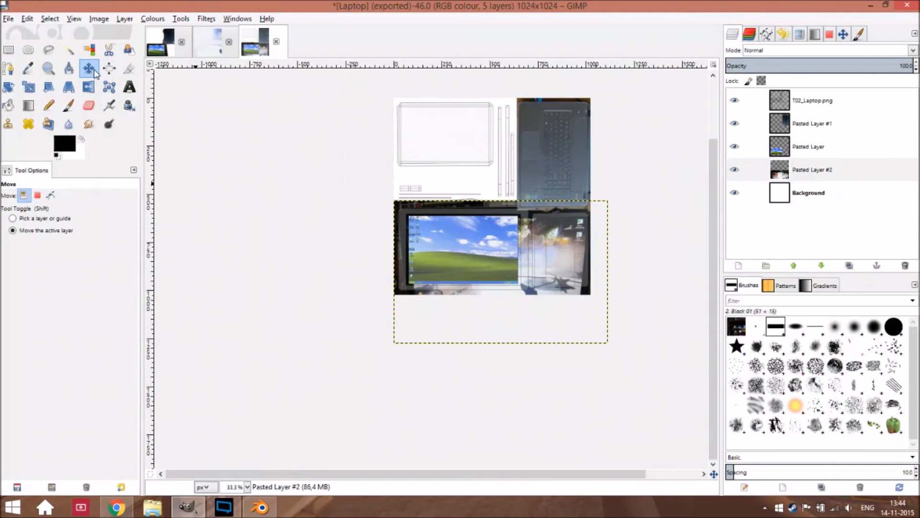
# Step: Scale the screen photo layer down to 789 × 526 px, keeping its aspect ratio
pyautogui.click(28, 87)
pyautogui.click(597, 323)
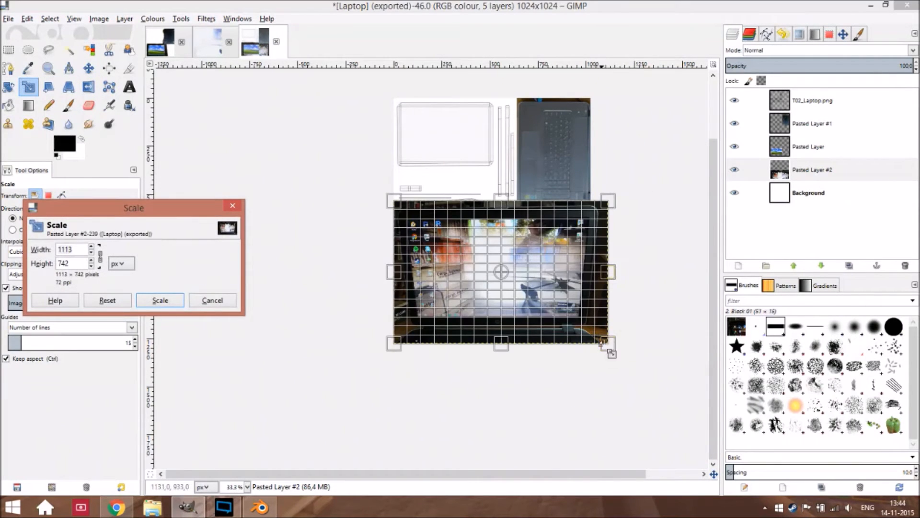
pyautogui.moveTo(621, 343); pyautogui.dragTo(571, 319)
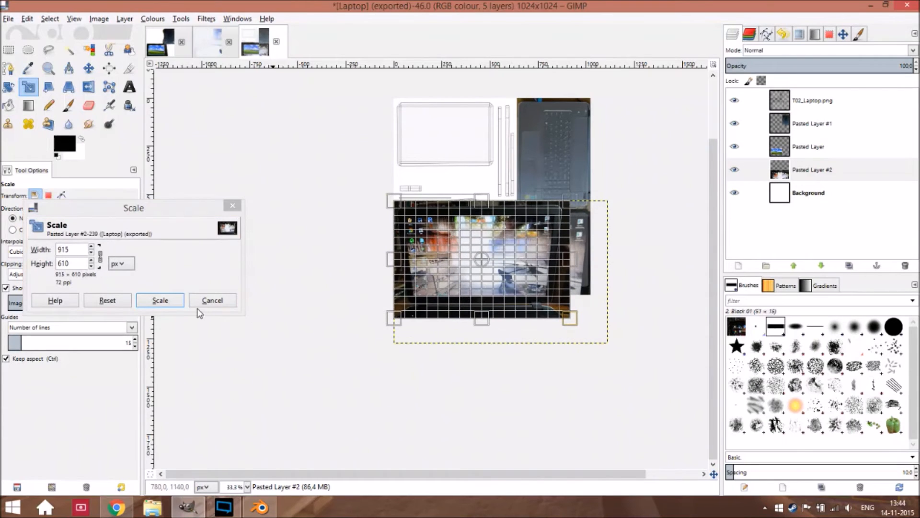
pyautogui.moveTo(571, 325); pyautogui.dragTo(244, 302)
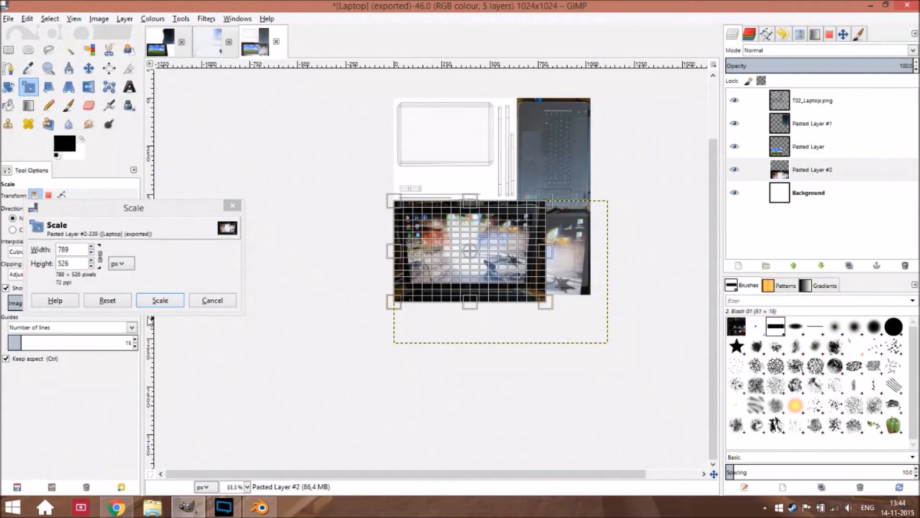
pyautogui.click(159, 302)
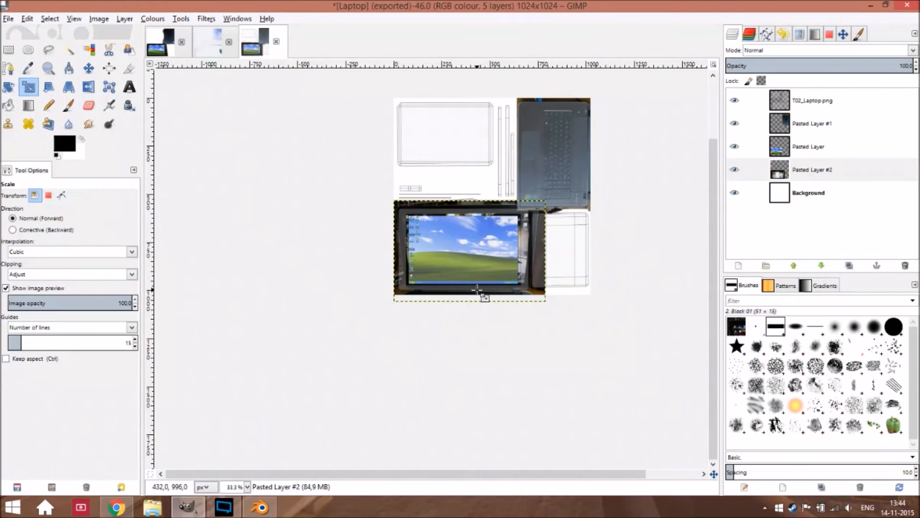
# Step: Start a Perspective transform on the screen photo layer and pull its lower-left corner outward
pyautogui.keyDown('ctrl'); pyautogui.scroll(3, 477, 290); pyautogui.keyUp('ctrl')
pyautogui.moveTo(446, 324); pyautogui.dragTo(481, 297)
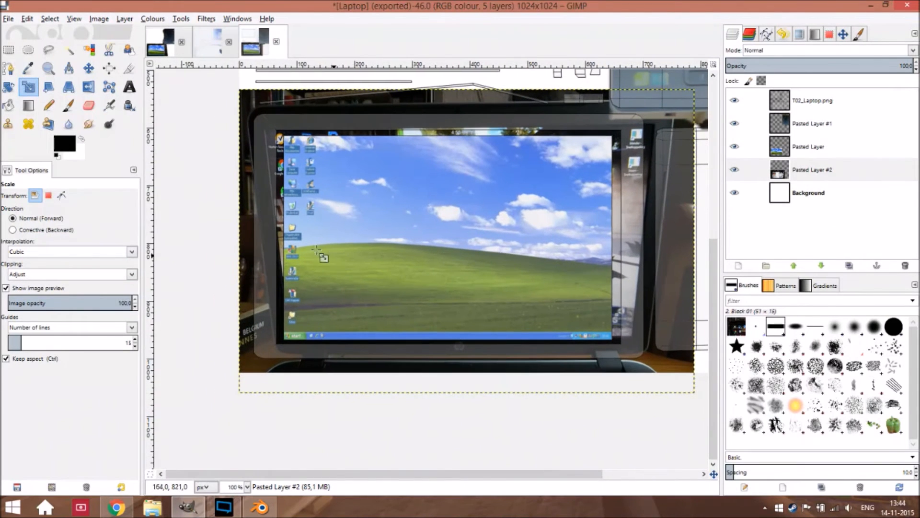
pyautogui.click(67, 87)
pyautogui.click(326, 270)
pyautogui.moveTo(299, 346); pyautogui.dragTo(337, 294)
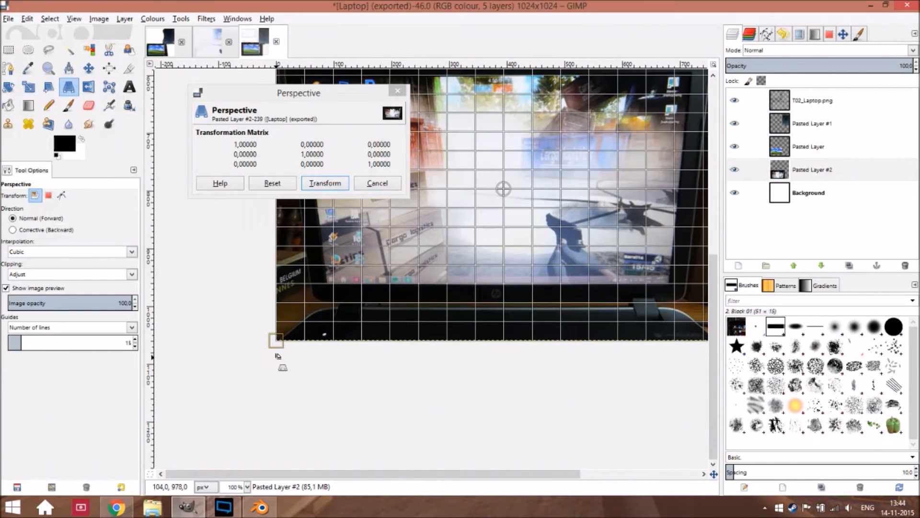
pyautogui.moveTo(276, 341)
pyautogui.mouseDown()
pyautogui.moveTo(249, 339)
pyautogui.moveTo(290, 334)
pyautogui.mouseUp()
pyautogui.press('-')
pyautogui.press('-')
pyautogui.press('-')
pyautogui.moveTo(301, 389); pyautogui.dragTo(401, 227)
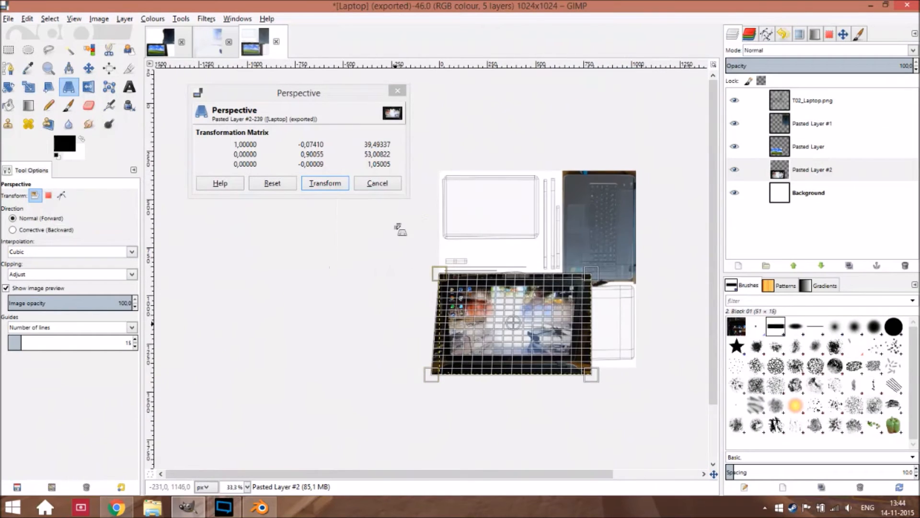
# Step: Refine the lower-left corner, pull the lower-right corner outward and down, and apply the perspective transform to the screen photo
pyautogui.press('+')
pyautogui.press('+')
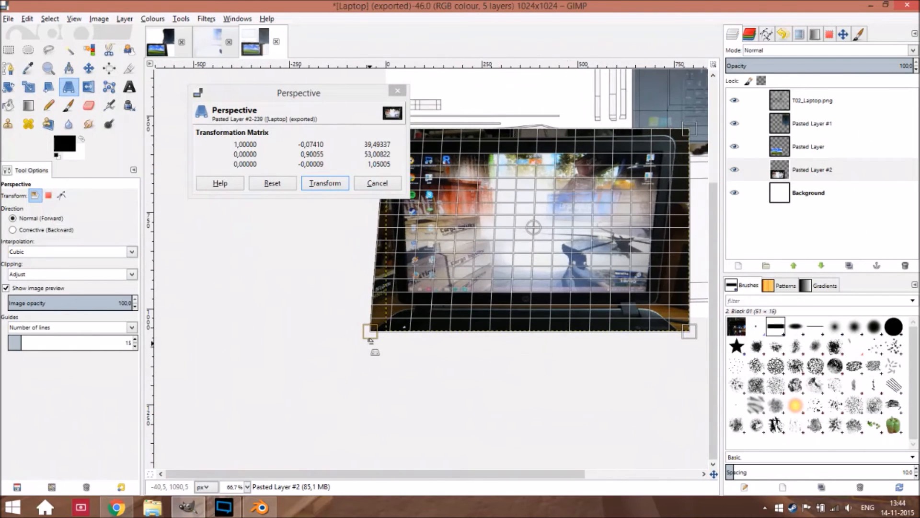
pyautogui.moveTo(367, 332)
pyautogui.mouseDown()
pyautogui.moveTo(355, 336)
pyautogui.moveTo(365, 331)
pyautogui.mouseUp()
pyautogui.moveTo(707, 311); pyautogui.dragTo(674, 341)
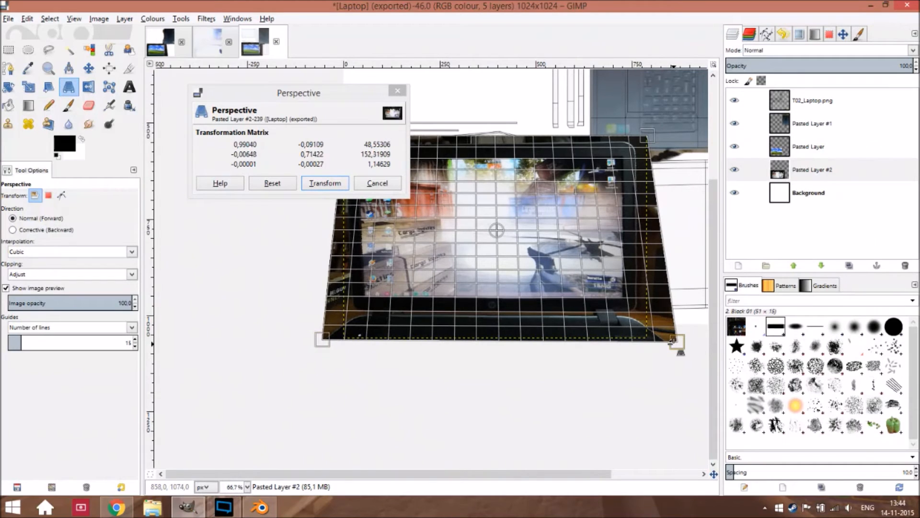
pyautogui.moveTo(565, 251); pyautogui.dragTo(593, 323)
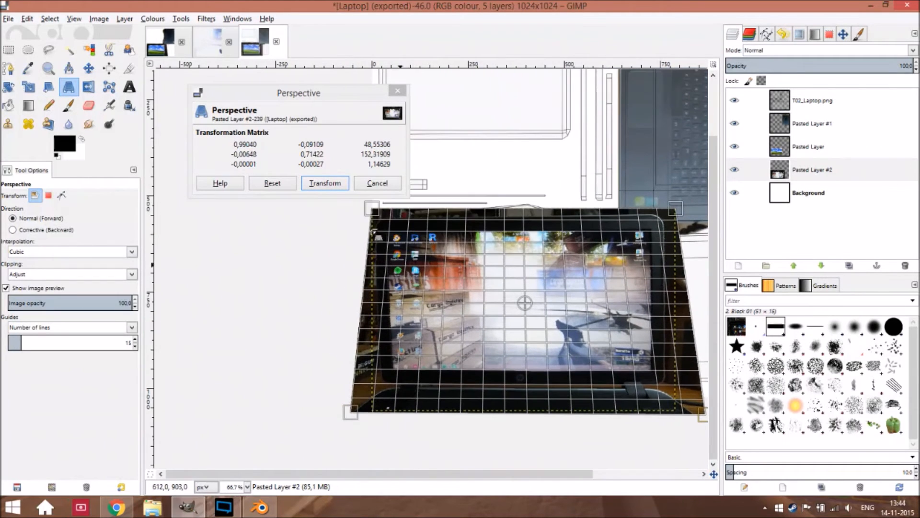
pyautogui.click(325, 183)
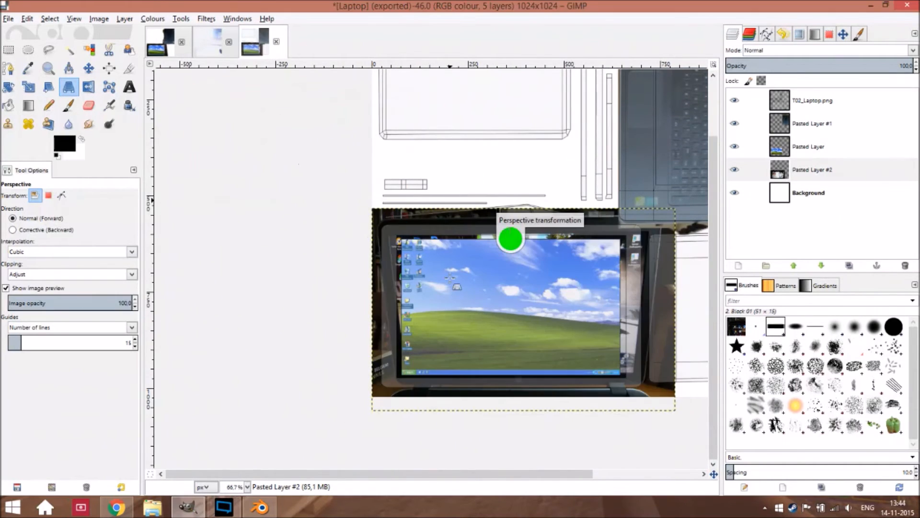
# Step: Nudge the screen photo slightly right and down, and apply another Perspective transform that pulls its lower-left corner further outward
pyautogui.click(89, 68)
pyautogui.moveTo(495, 312); pyautogui.dragTo(500, 318)
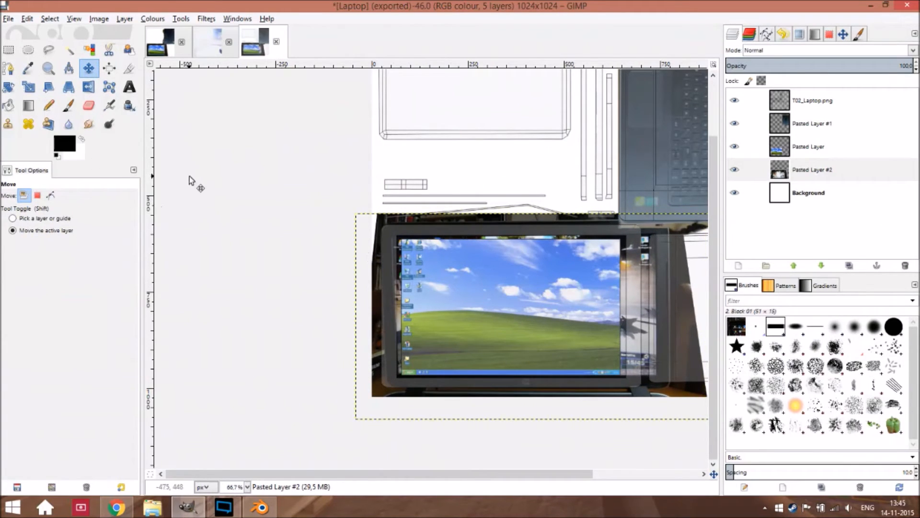
pyautogui.click(68, 87)
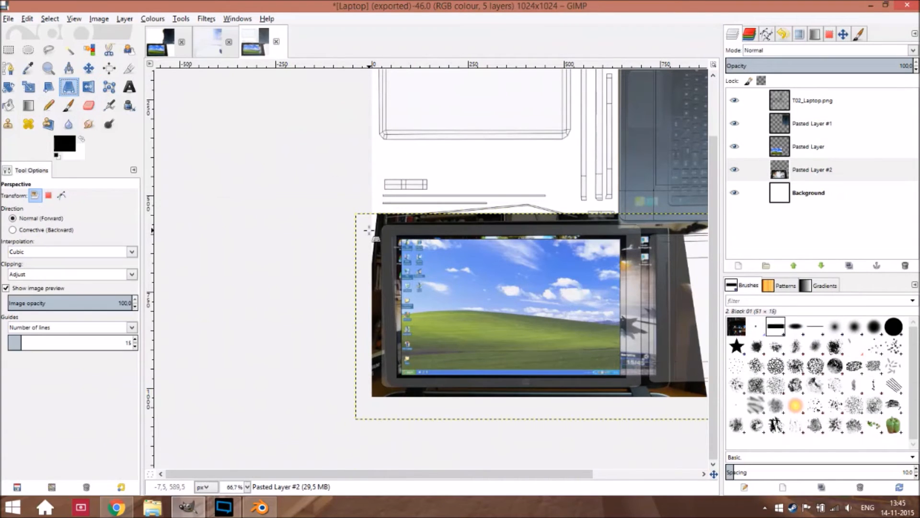
pyautogui.scroll(2, 369, 231)
pyautogui.click(464, 336)
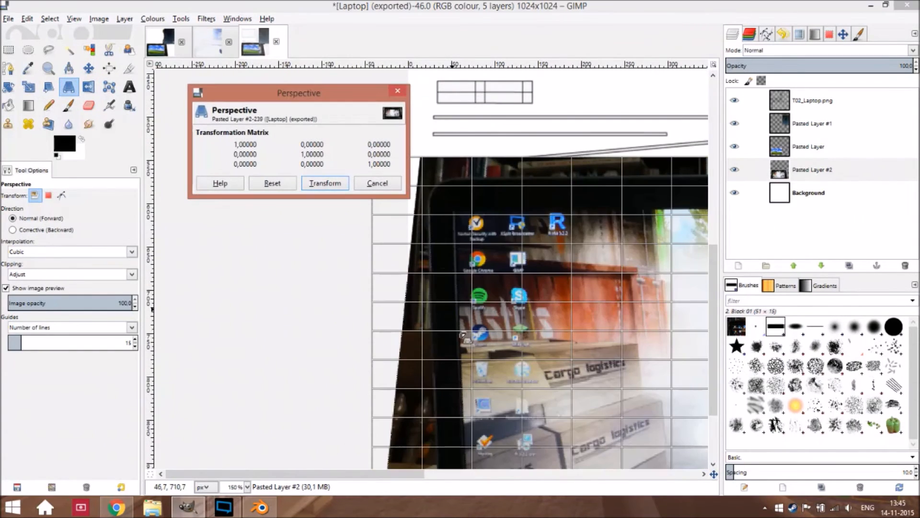
pyautogui.moveTo(463, 336); pyautogui.dragTo(485, 108)
pyautogui.moveTo(397, 390); pyautogui.dragTo(382, 397)
pyautogui.click(324, 183)
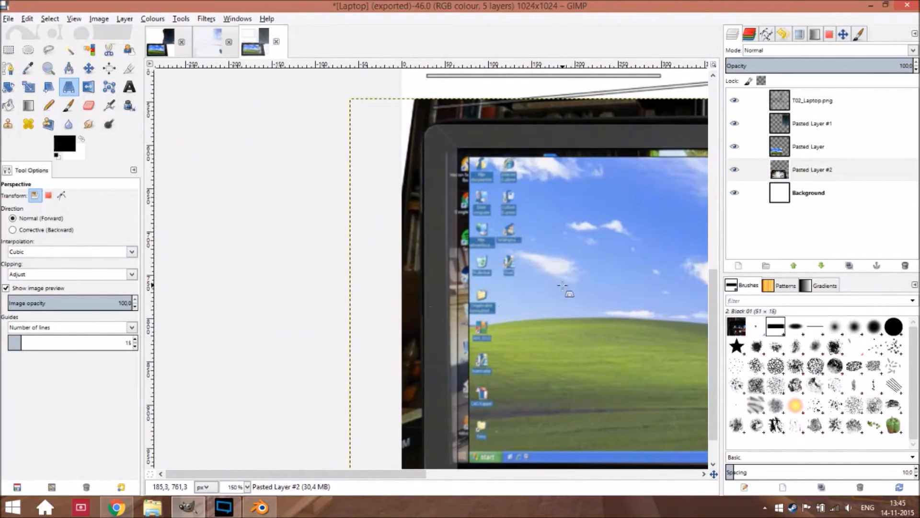
# Step: Unlock the aspect ratio and scale the screen photo layer to 879 × 543 px by moving its right edge inward
pyautogui.scroll(-2, 563, 288)
pyautogui.moveTo(566, 307); pyautogui.dragTo(661, 138)
pyautogui.scroll(2, 427, 301)
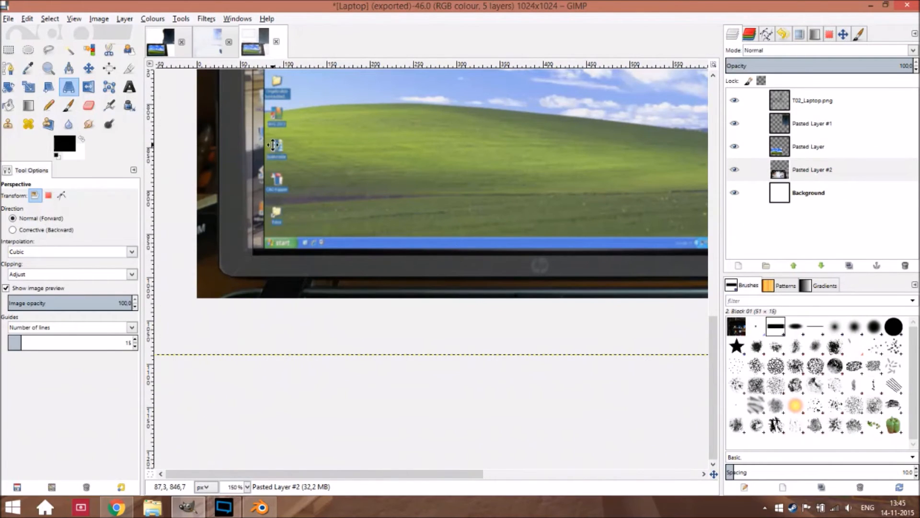
pyautogui.scroll(6, 273, 144)
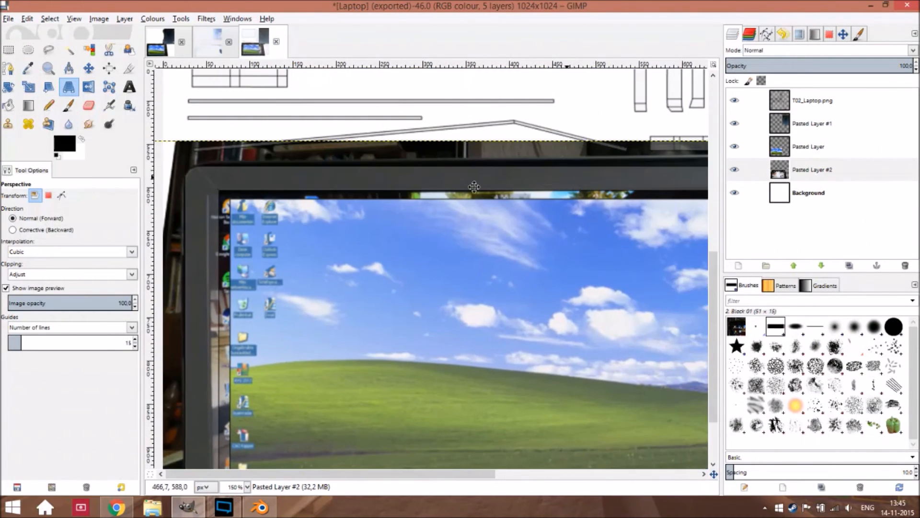
pyautogui.hscroll(5, 474, 186)
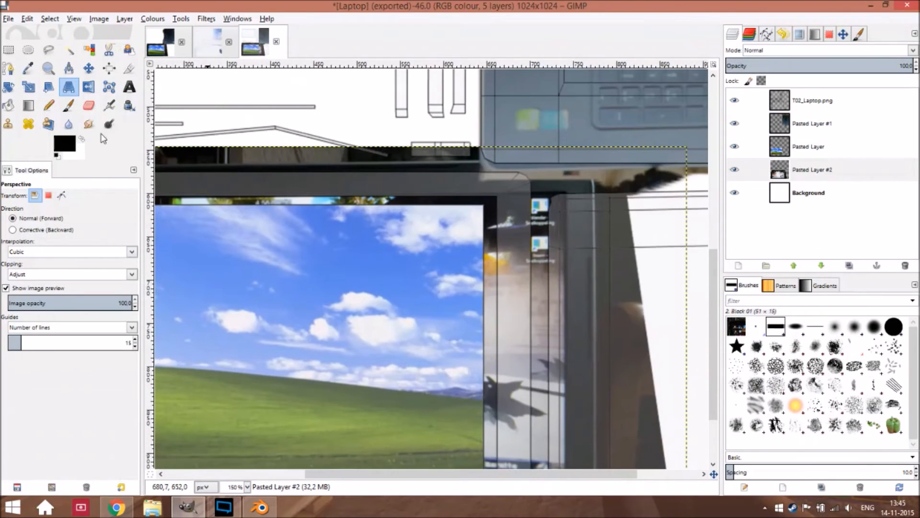
pyautogui.click(29, 87)
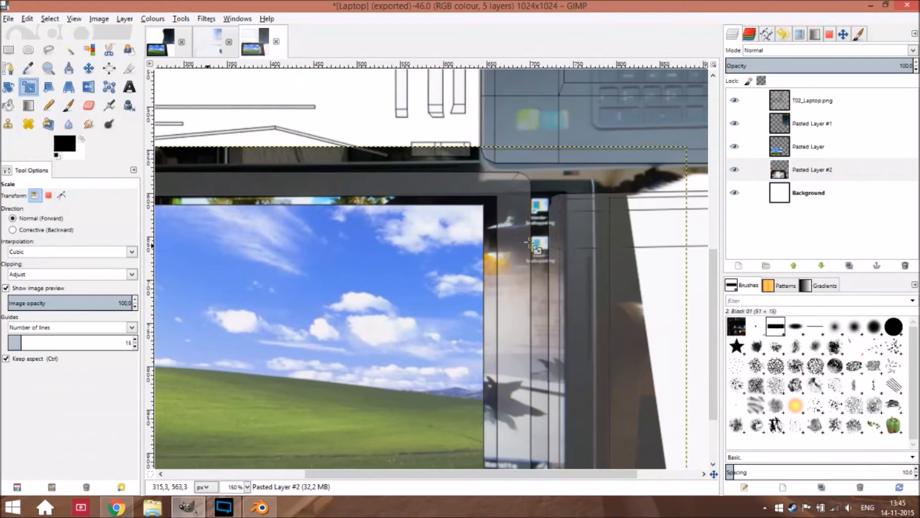
pyautogui.click(537, 287)
pyautogui.scroll(-3, 544, 289)
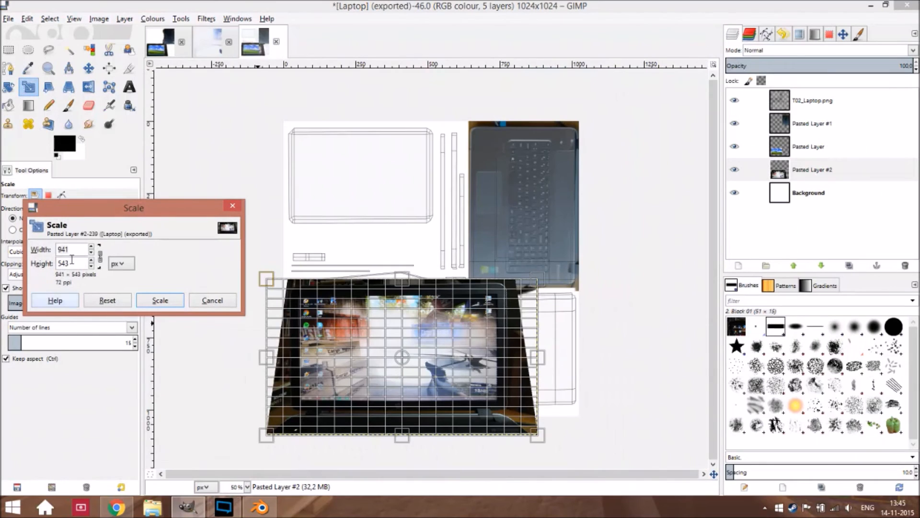
pyautogui.click(100, 264)
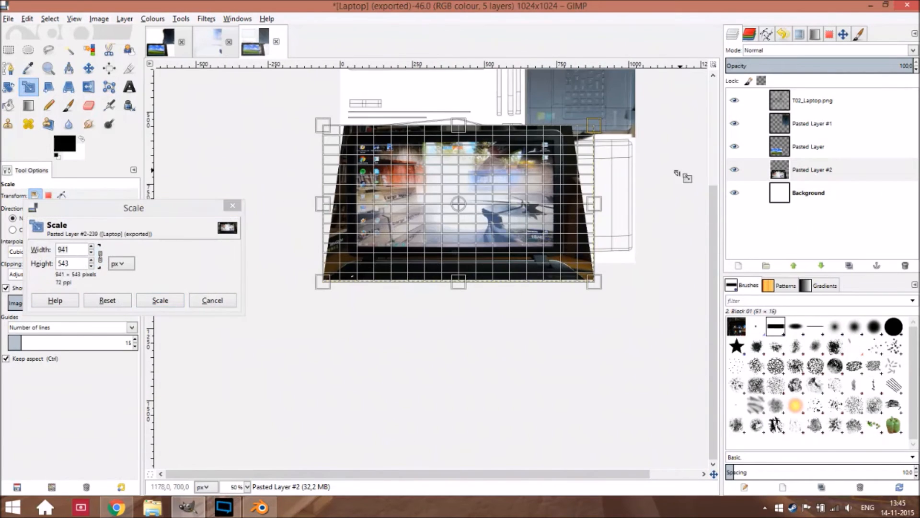
pyautogui.keyDown('ctrl'); pyautogui.scroll(2, 678, 170); pyautogui.keyUp('ctrl')
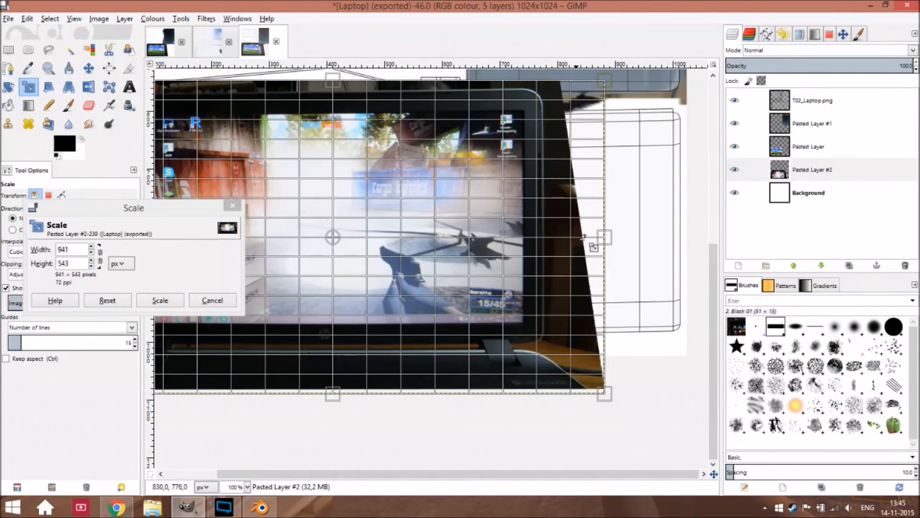
pyautogui.moveTo(584, 236); pyautogui.dragTo(569, 237)
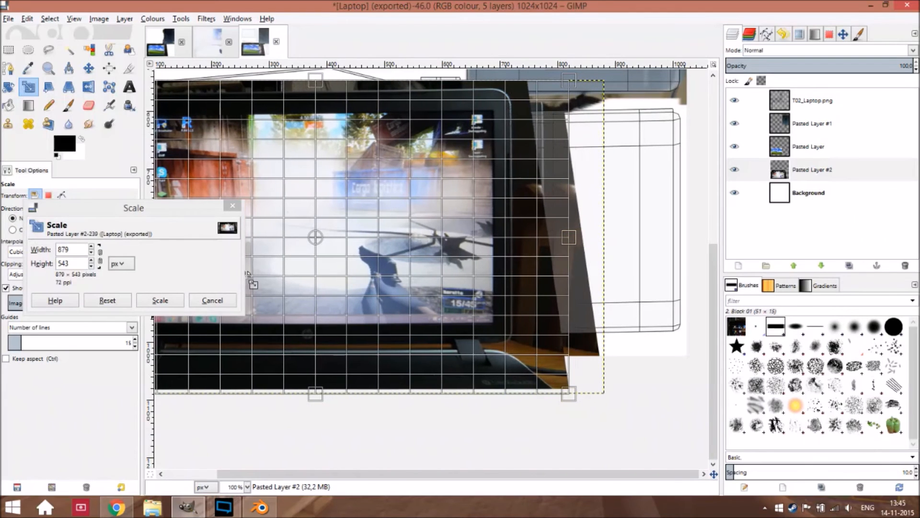
pyautogui.click(158, 301)
# Step: Narrow the screen photo layer from its right edge to 836 × 543 px
pyautogui.click(383, 256)
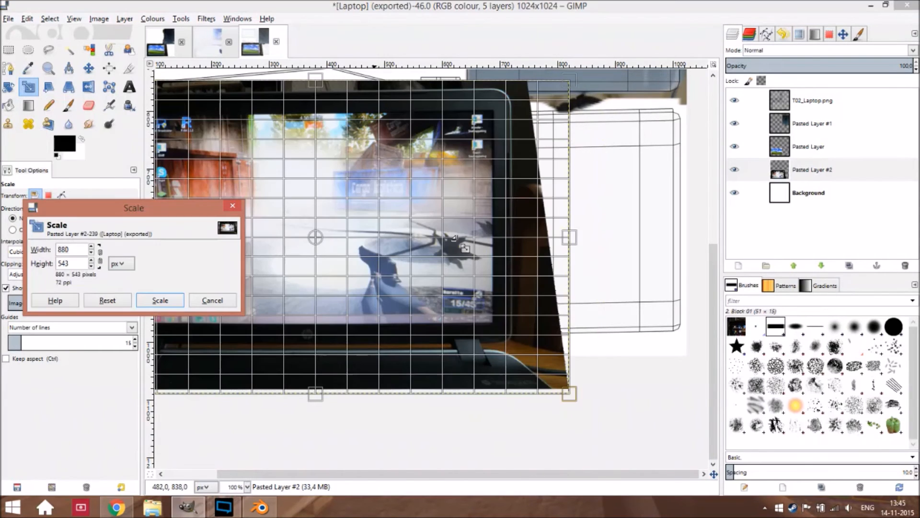
pyautogui.moveTo(569, 237); pyautogui.dragTo(544, 237)
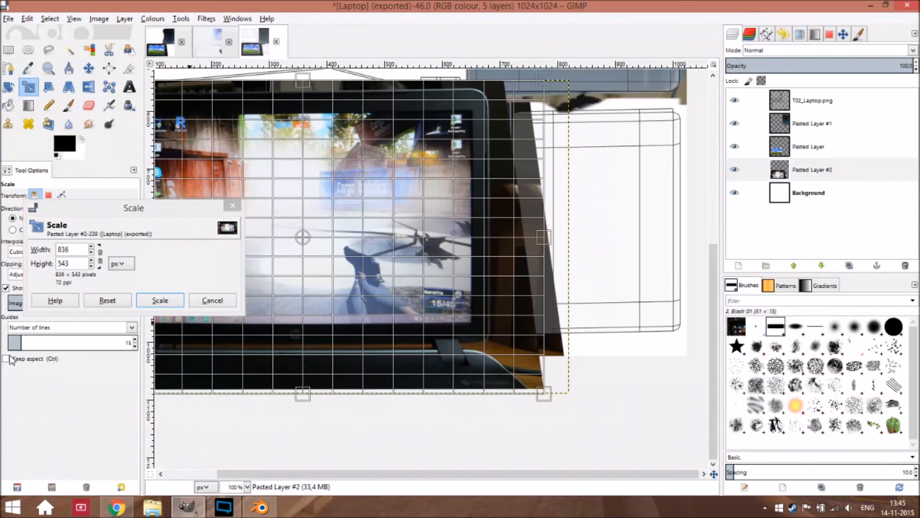
pyautogui.click(171, 305)
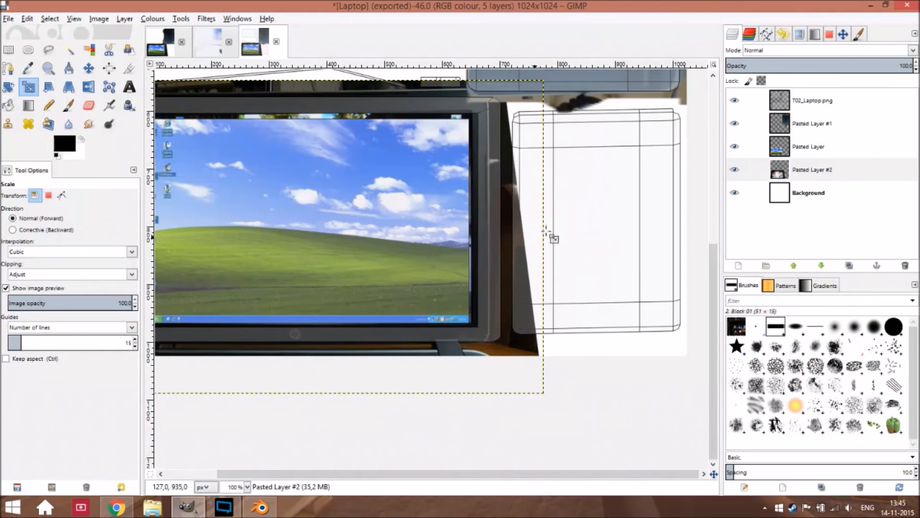
# Step: Widen the screen photo layer to 846 px at its right edge, and stretch that edge slightly further at the same height
pyautogui.click(541, 231)
pyautogui.moveTo(545, 234); pyautogui.dragTo(551, 234)
pyautogui.click(161, 301)
pyautogui.click(495, 259)
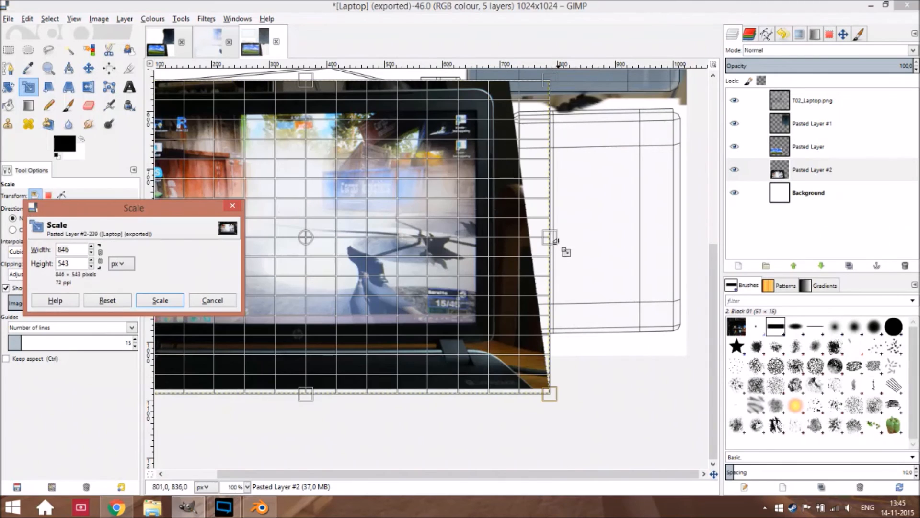
pyautogui.moveTo(550, 236); pyautogui.dragTo(555, 237)
pyautogui.click(160, 301)
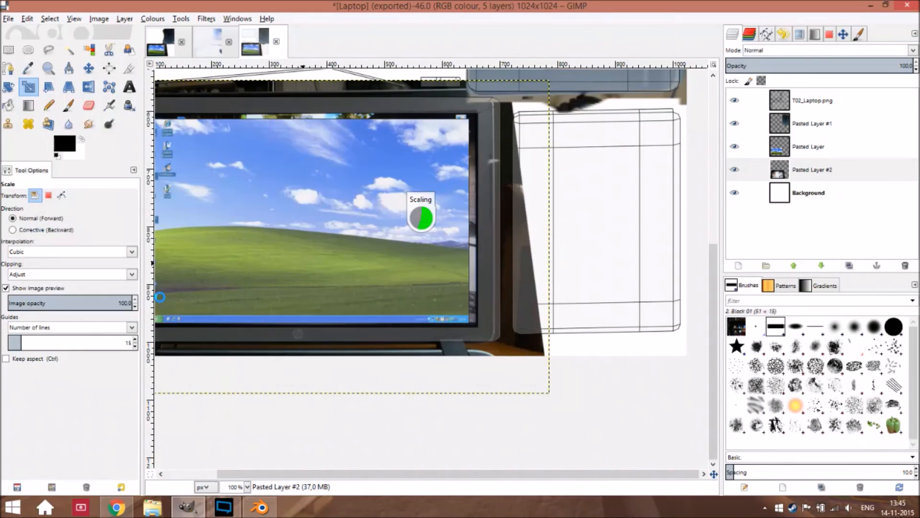
# Step: Scale the screen photo layer to 828 × 543 px by moving its left edge inward
pyautogui.moveTo(251, 188); pyautogui.dragTo(400, 193)
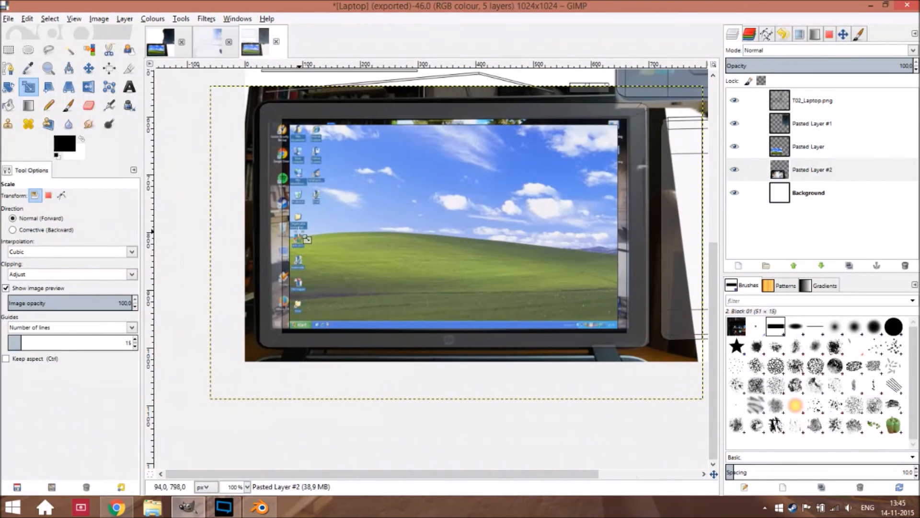
pyautogui.keyDown('ctrl'); pyautogui.scroll(1, 294, 300); pyautogui.keyUp('ctrl')
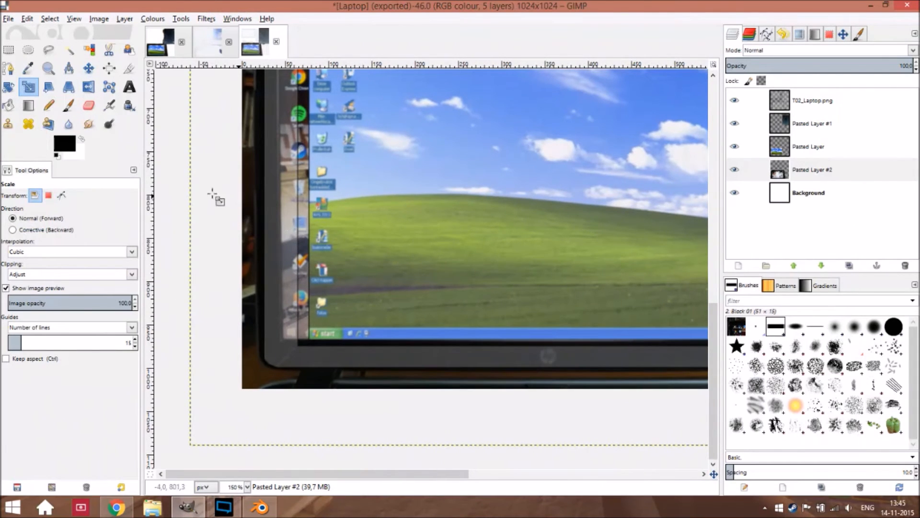
pyautogui.click(197, 224)
pyautogui.keyDown('ctrl'); pyautogui.scroll(-3, 303, 210); pyautogui.keyUp('ctrl')
pyautogui.moveTo(267, 355); pyautogui.dragTo(265, 358)
pyautogui.click(161, 300)
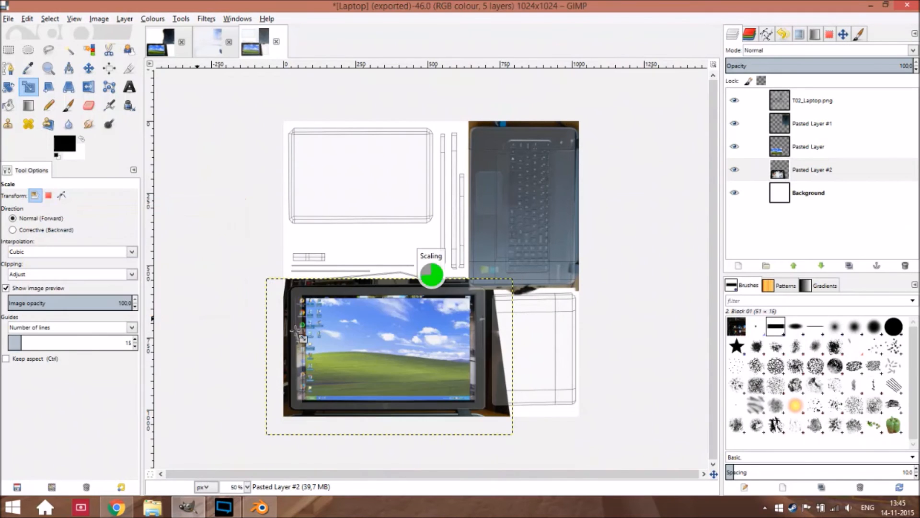
# Step: Hide and reshow the T02_Laptop.png UV layout layer to compare the left bezel with the layout lines
pyautogui.keyDown('ctrl'); pyautogui.scroll(3, 282, 369); pyautogui.keyUp('ctrl')
pyautogui.moveTo(279, 368); pyautogui.dragTo(363, 265)
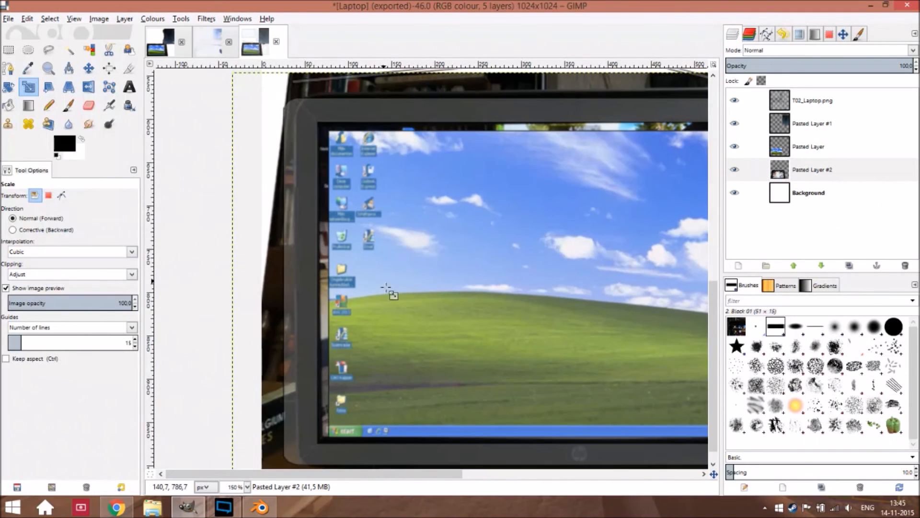
pyautogui.click(739, 102)
pyautogui.click(739, 101)
pyautogui.moveTo(340, 452); pyautogui.dragTo(328, 352)
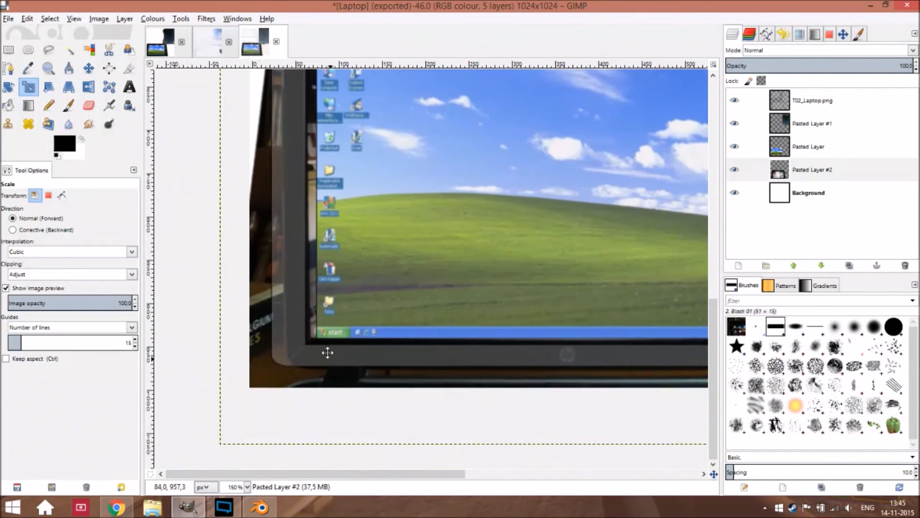
pyautogui.click(289, 326)
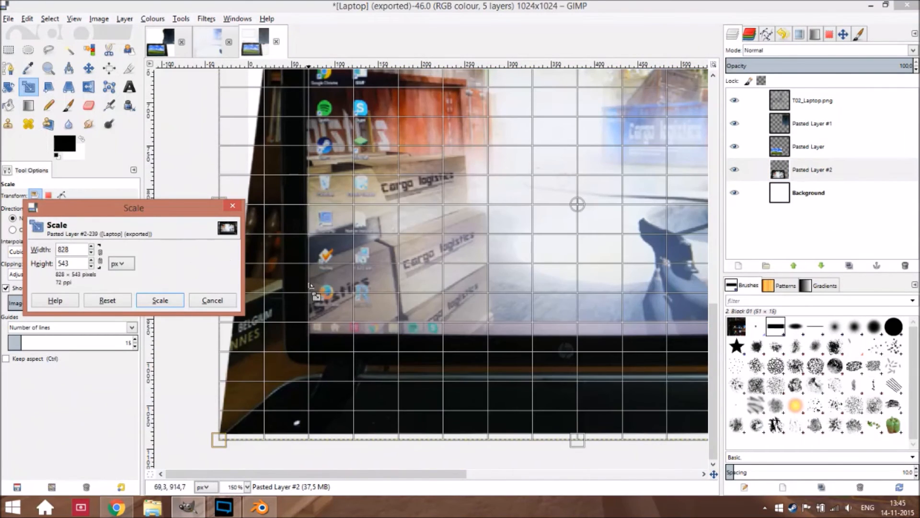
pyautogui.scroll(-1, 310, 284)
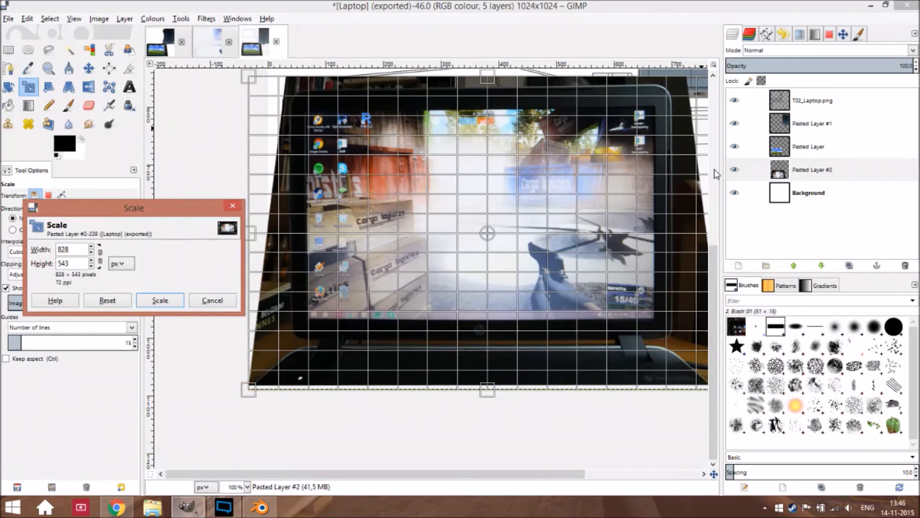
pyautogui.click(234, 206)
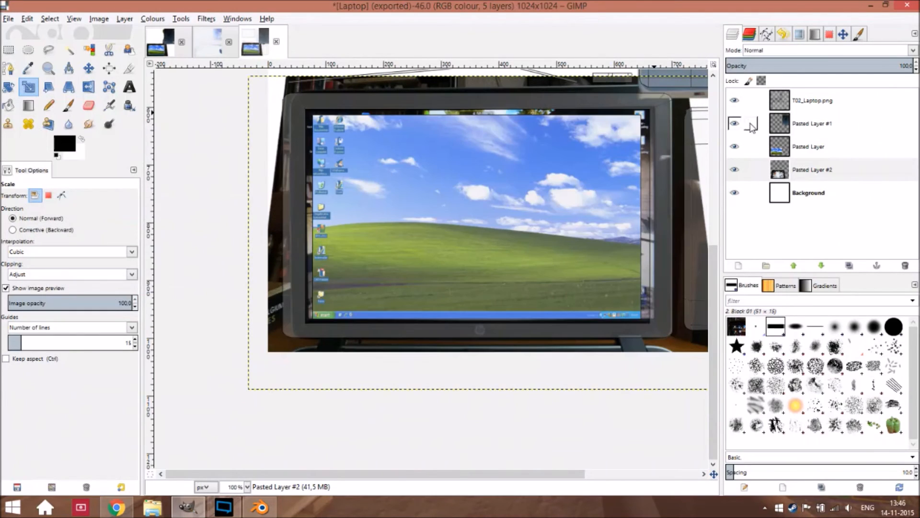
# Step: Move the keyboard photo layer, Pasted Layer #1, below Pasted Layer #2 so it sits directly above Background
pyautogui.click(832, 122)
pyautogui.moveTo(421, 223); pyautogui.dragTo(267, 389)
pyautogui.scroll(2, 342, 333)
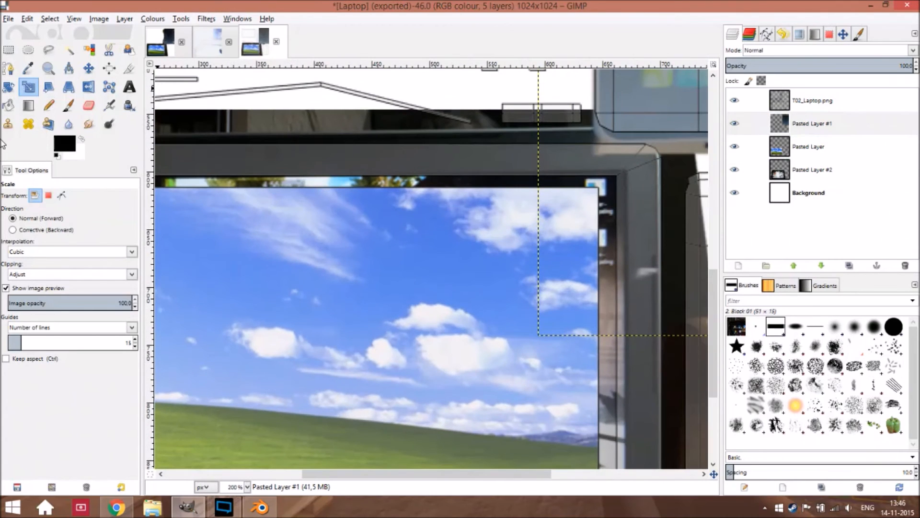
pyautogui.click(89, 105)
pyautogui.moveTo(605, 168); pyautogui.dragTo(573, 182)
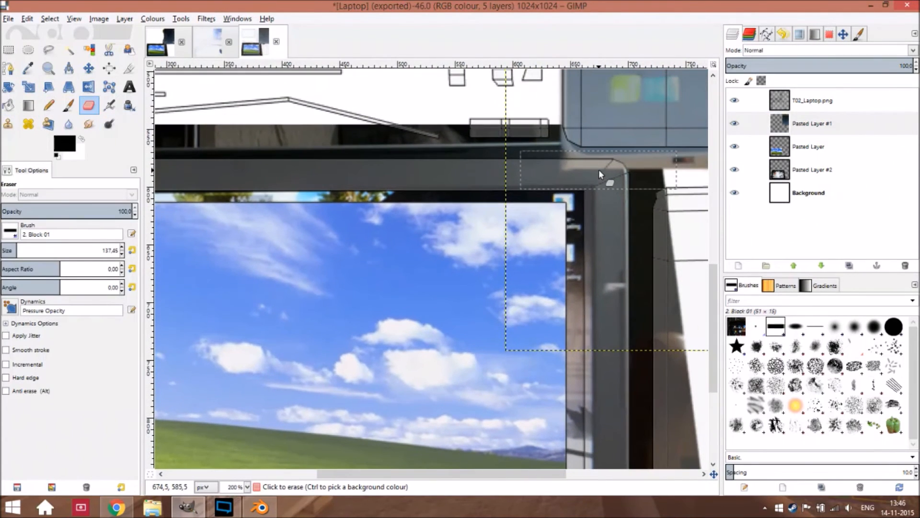
pyautogui.moveTo(832, 123); pyautogui.dragTo(832, 189)
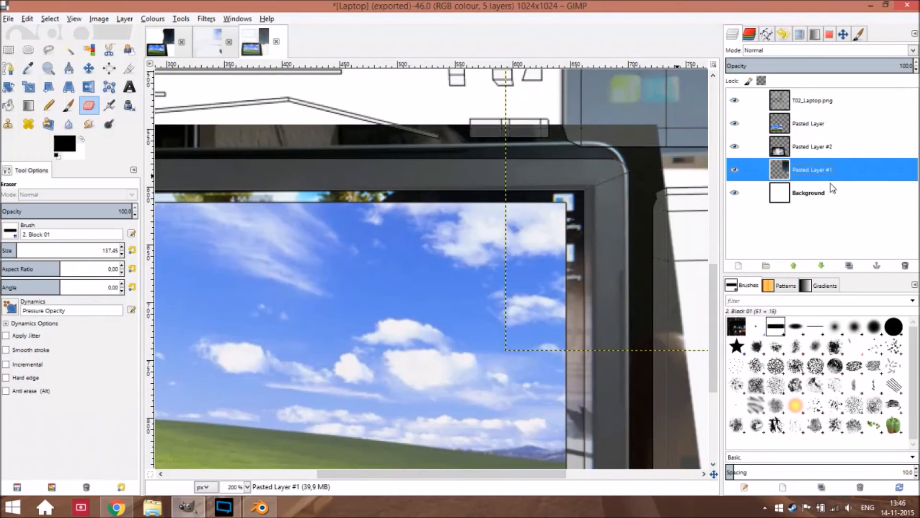
# Step: Move the screen photo layer, Pasted Layer #2, about 6 px left and 5 px down to centre its bezel on the UV layout
pyautogui.click(748, 147)
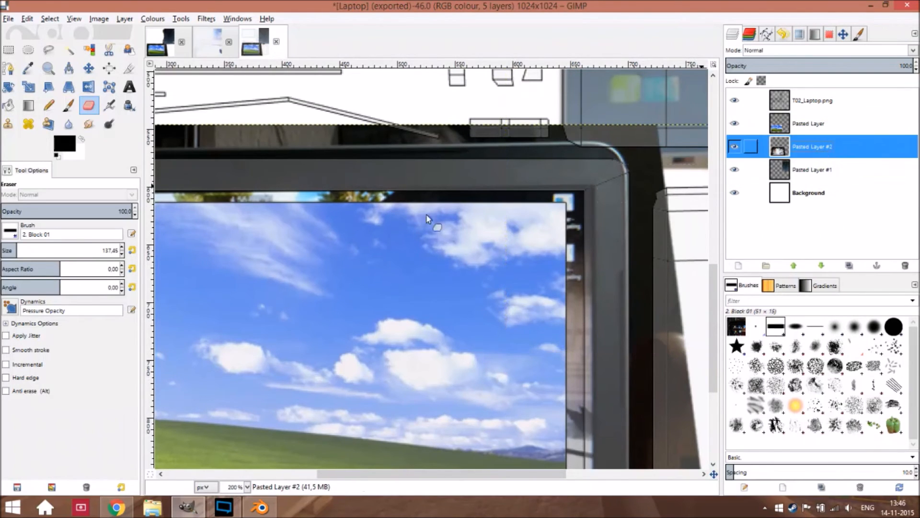
pyautogui.moveTo(583, 122); pyautogui.dragTo(651, 119)
pyautogui.moveTo(489, 256); pyautogui.dragTo(580, 202)
pyautogui.scroll(-2, 435, 230)
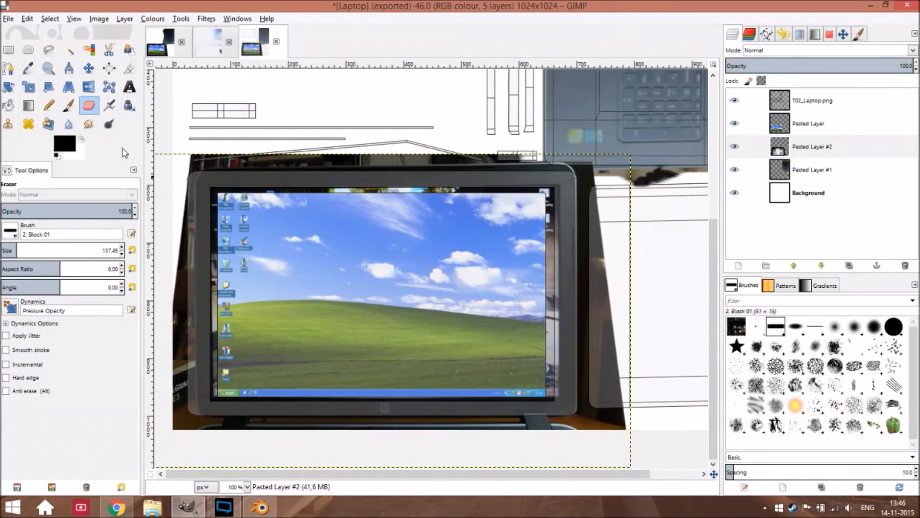
pyautogui.click(88, 68)
pyautogui.moveTo(439, 234)
pyautogui.mouseDown()
pyautogui.moveTo(444, 241)
pyautogui.moveTo(434, 238)
pyautogui.mouseUp()
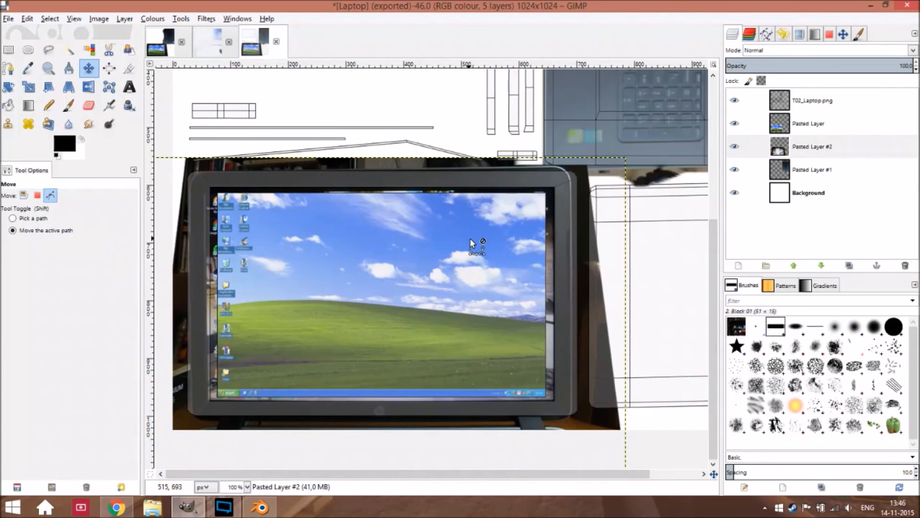
# Step: Re-export Laptop.png and save the layered image as Laptop.xcf in Documents/Unity projects/Tutorial/Extra
pyautogui.hotkey('ctrl', 'e')
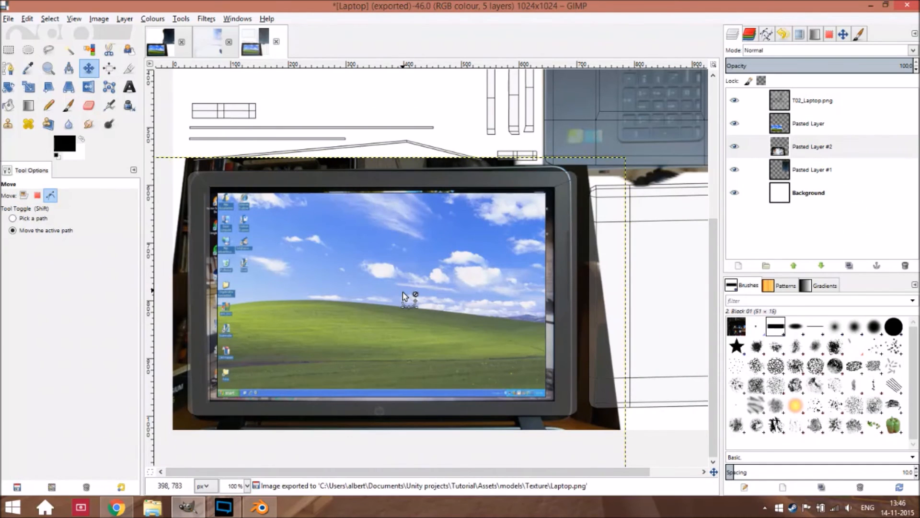
pyautogui.hotkey('ctrl', 's')
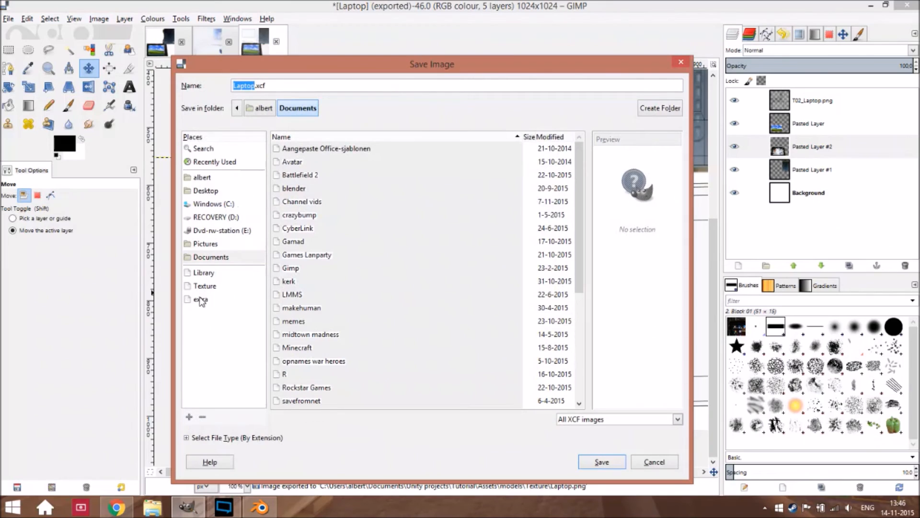
pyautogui.click(312, 294)
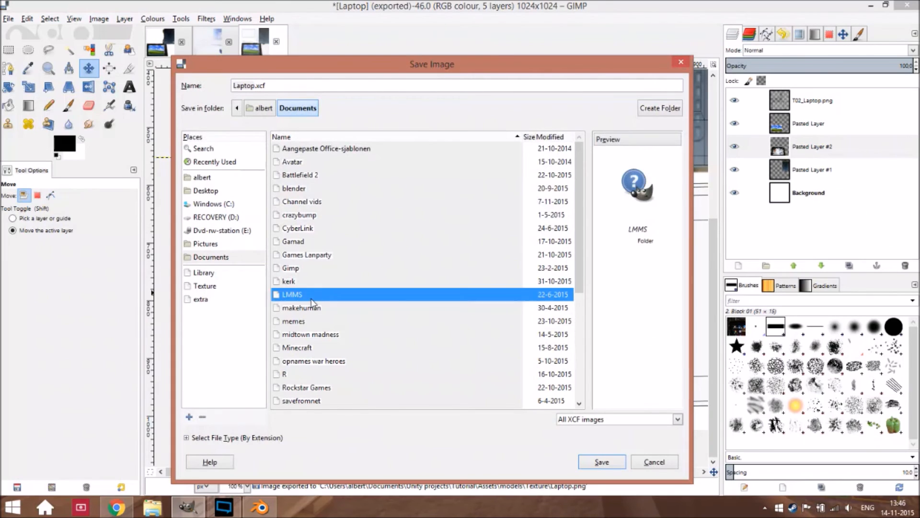
pyautogui.scroll(-5, 316, 322)
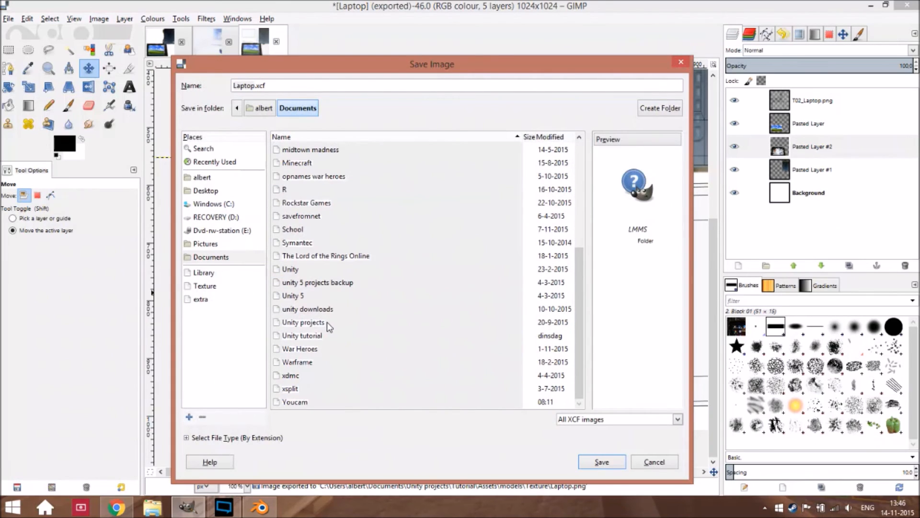
pyautogui.doubleClick(326, 326)
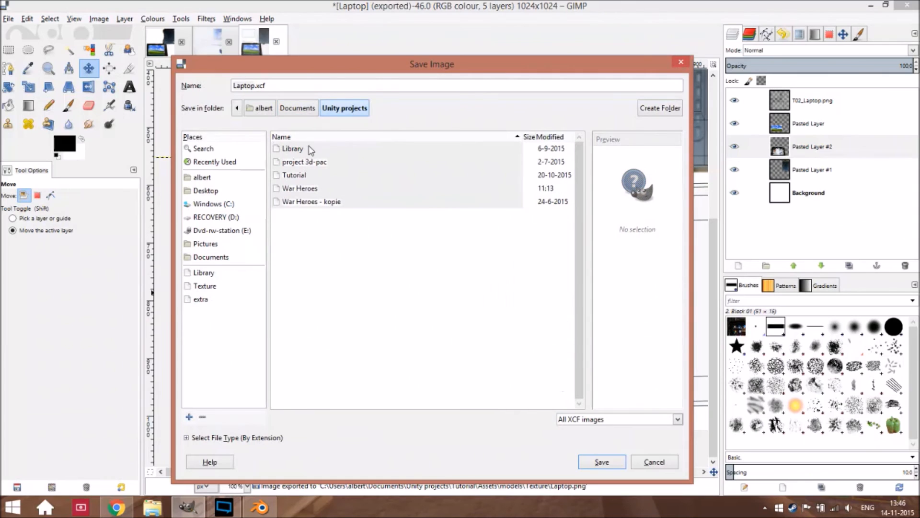
pyautogui.doubleClick(307, 176)
pyautogui.doubleClick(305, 164)
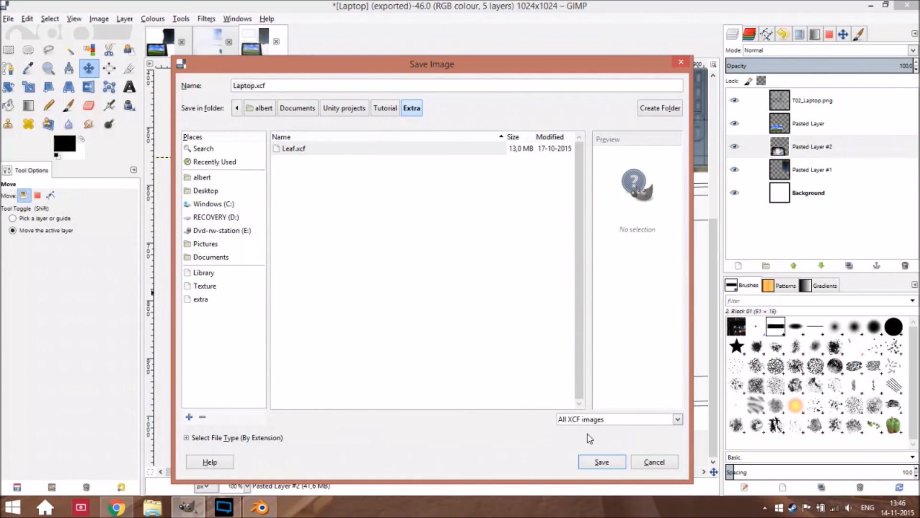
pyautogui.click(605, 467)
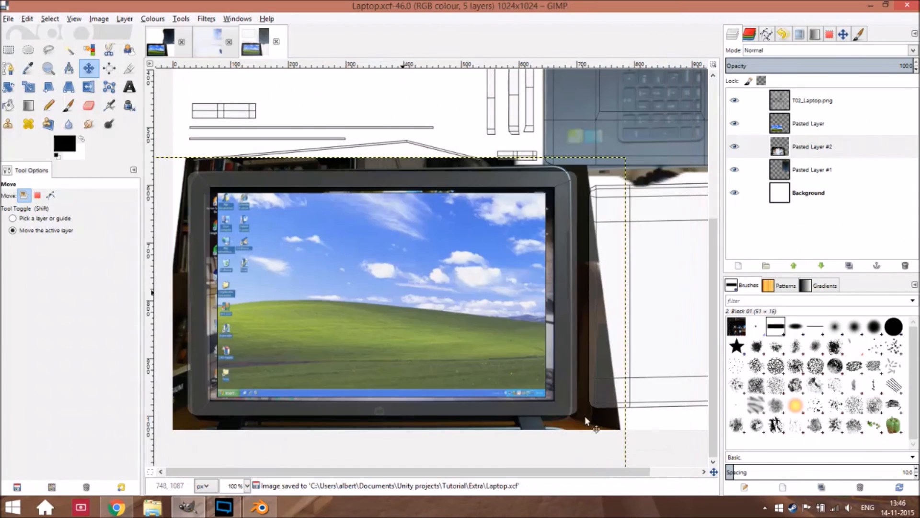
# Step: Switch to Blender and reload the Laptop.png texture to check it on the laptop model
pyautogui.click(263, 507)
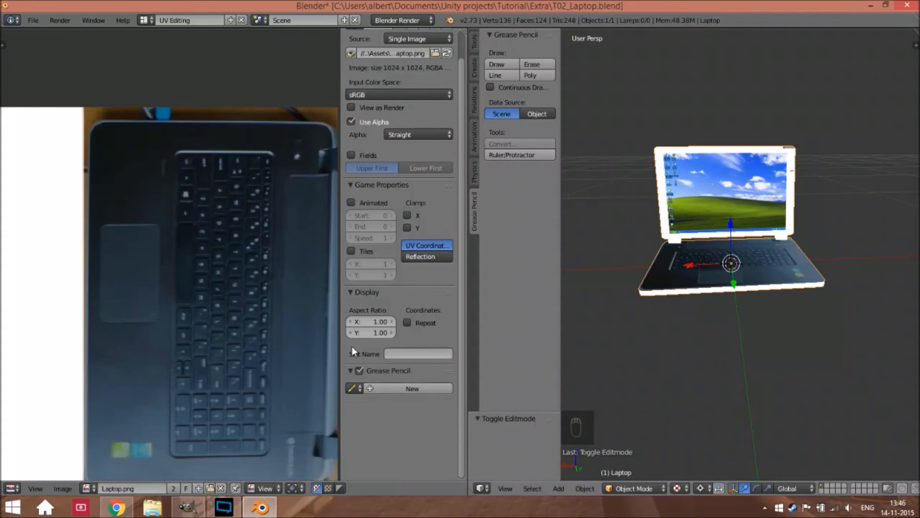
pyautogui.hotkey('alt', 'r')
pyautogui.scroll(-5, 242, 329)
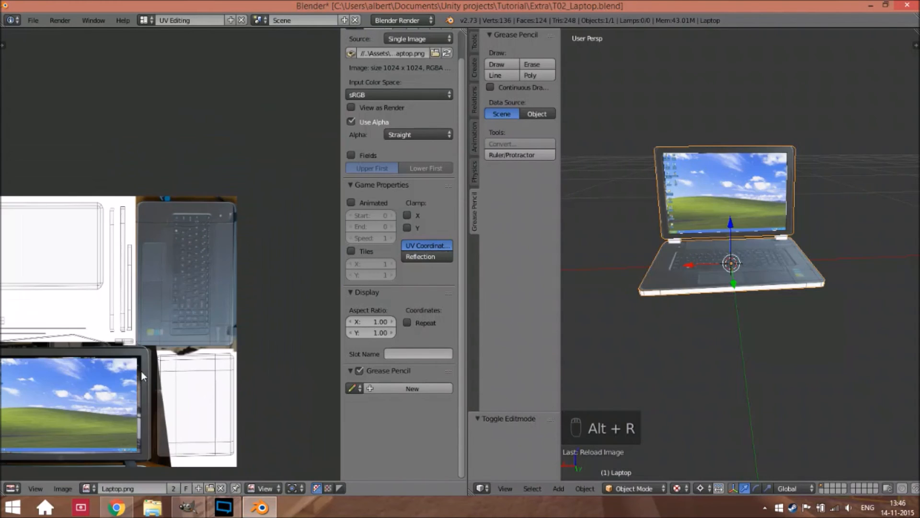
# Step: Switch back to GIMP, hide the T02_Laptop.png UV layout layer and re-export Laptop.png
pyautogui.hotkey('alt', 'Tab')
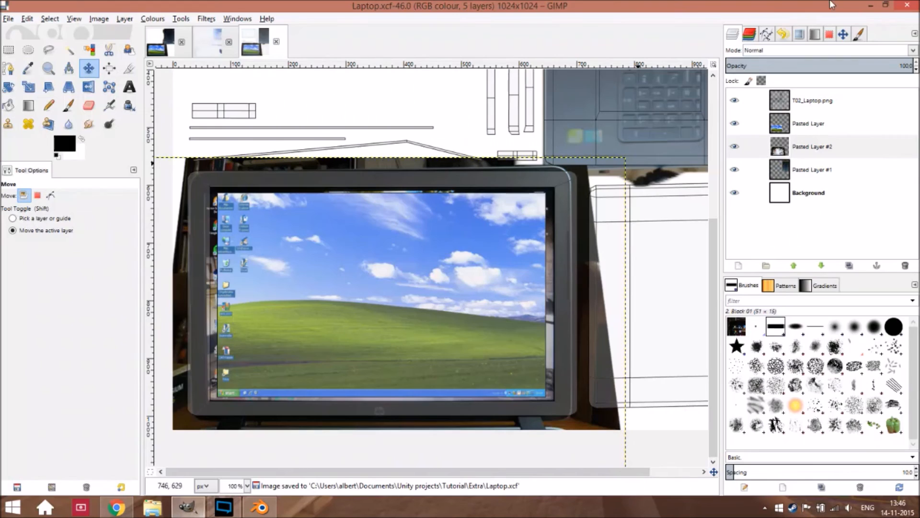
pyautogui.click(733, 100)
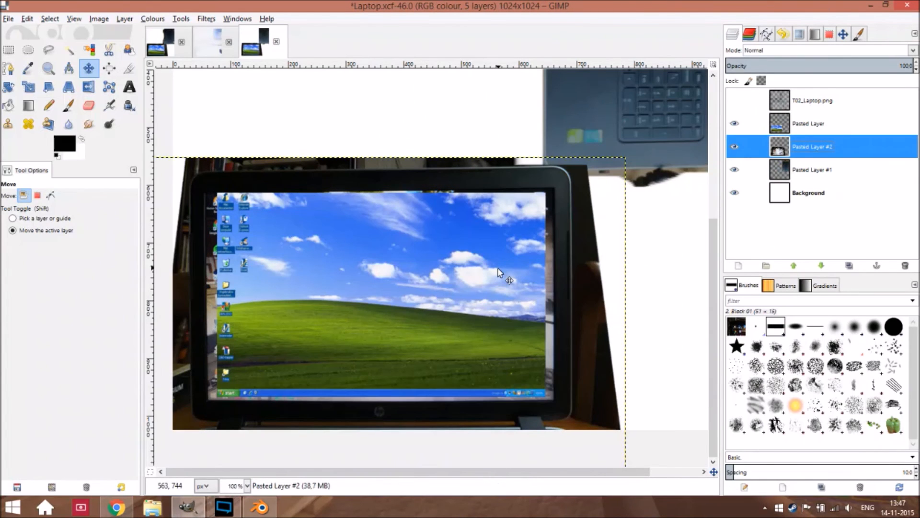
pyautogui.hotkey('ctrl', 'e')
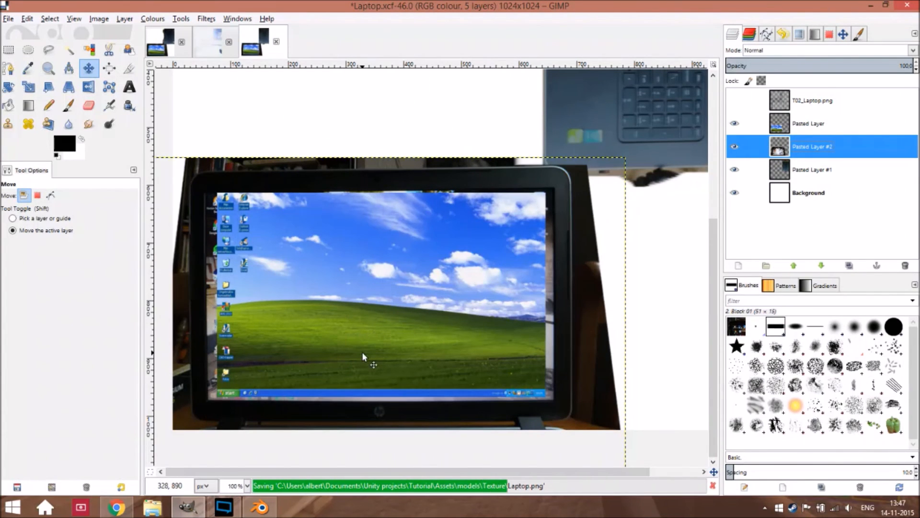
# Step: Return to Blender and reload the re-exported Laptop.png so the model's texture has no layout lines
pyautogui.hotkey('alt', 'Tab')
pyautogui.hotkey('alt', 'r')
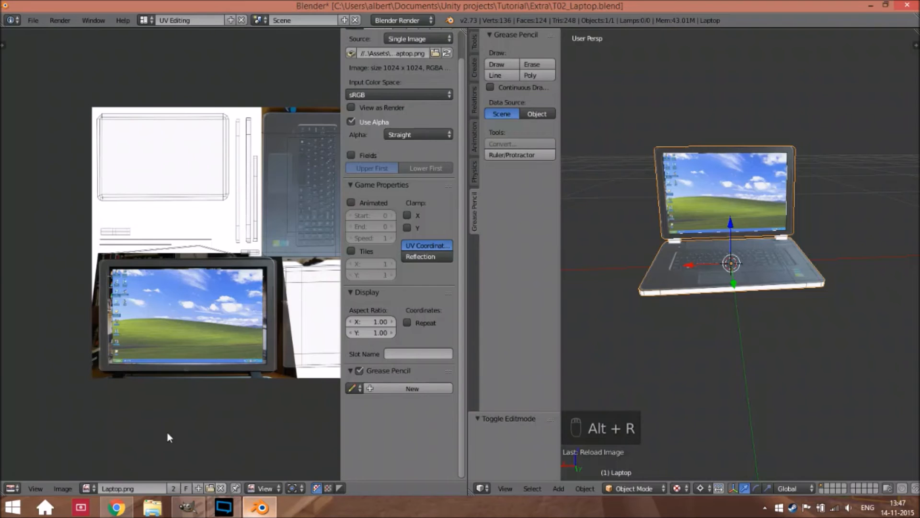
pyautogui.hotkey('alt', 'r')
pyautogui.scroll(1, 194, 346)
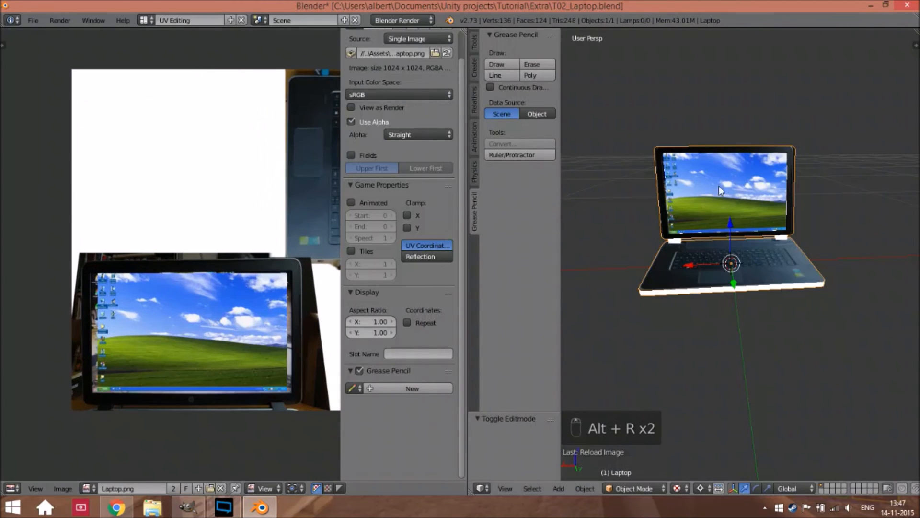
# Step: Enter Edit Mode on the laptop and select all side and corner faces of the screen bezel in face select mode
pyautogui.press('Tab')
pyautogui.scroll(3, 784, 160)
pyautogui.rightClick(819, 88)
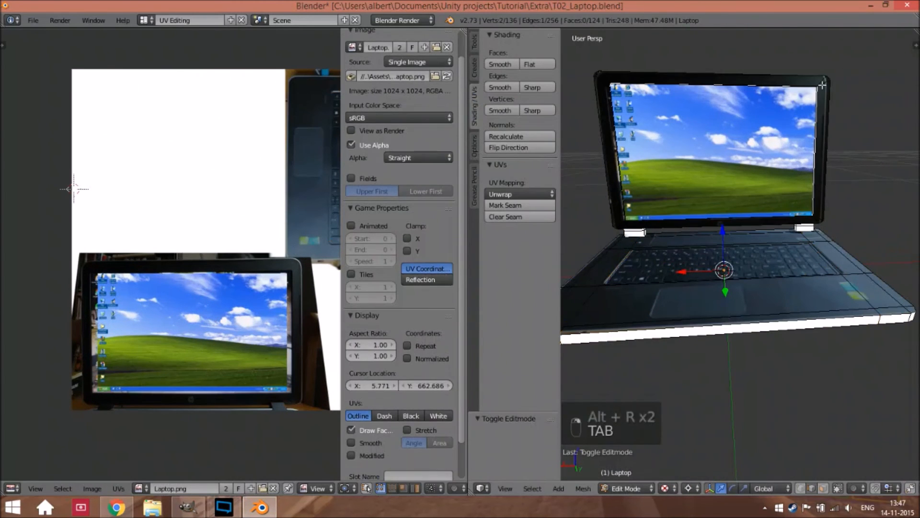
pyautogui.click(823, 489)
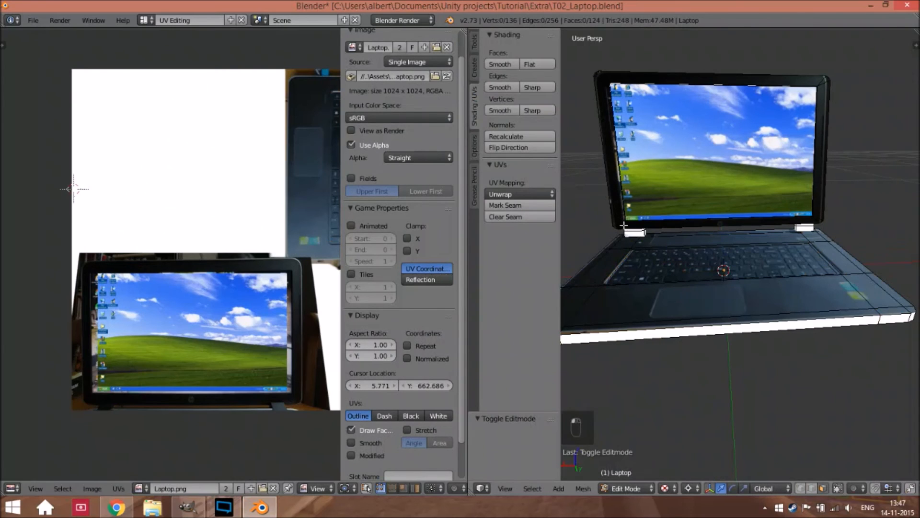
pyautogui.rightClick(616, 205)
pyautogui.keyDown('shift'); pyautogui.rightClick(681, 224); pyautogui.keyUp('shift')
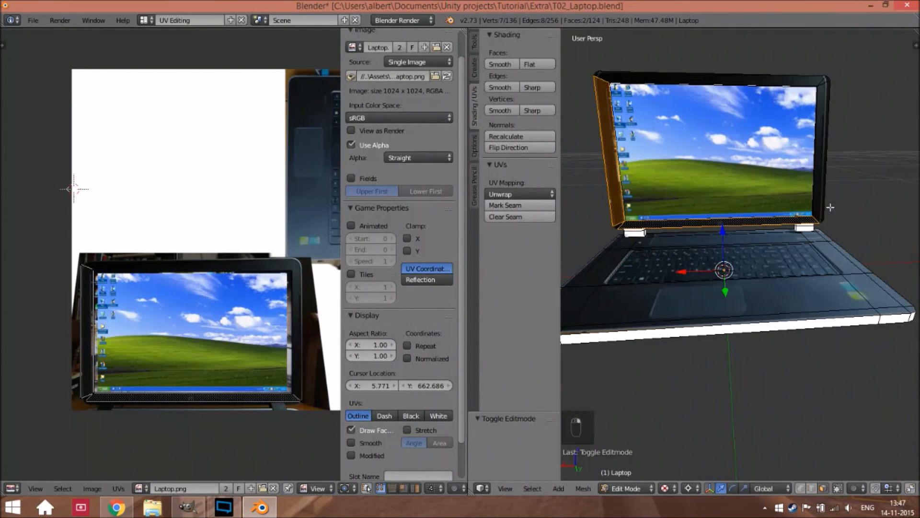
pyautogui.keyDown('shift'); pyautogui.rightClick(822, 206); pyautogui.keyUp('shift')
pyautogui.keyDown('shift'); pyautogui.rightClick(798, 77); pyautogui.keyUp('shift')
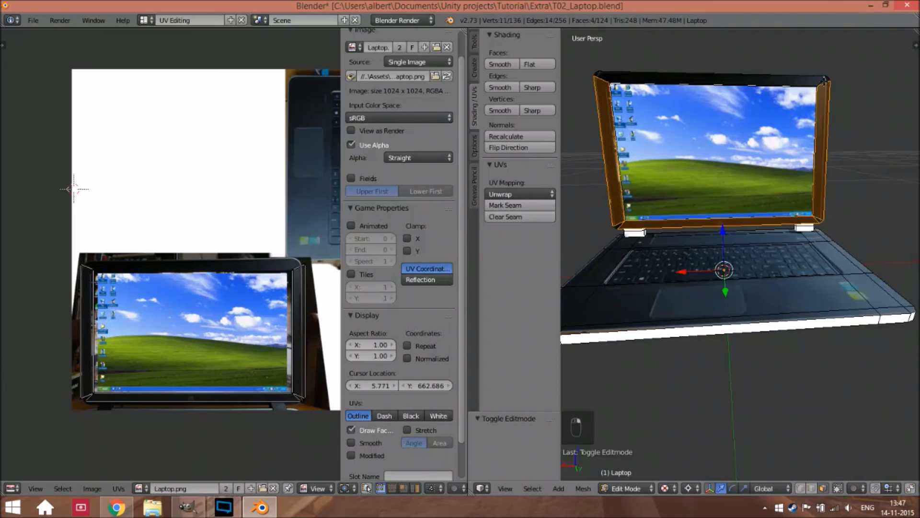
pyautogui.keyDown('shift'); pyautogui.rightClick(825, 81); pyautogui.keyUp('shift')
pyautogui.keyDown('shift'); pyautogui.rightClick(810, 82); pyautogui.keyUp('shift')
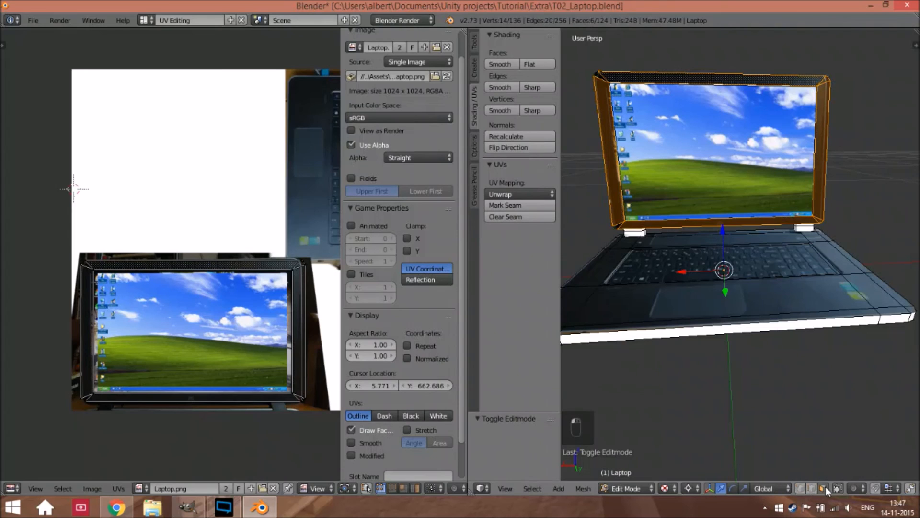
pyautogui.keyDown('shift'); pyautogui.rightClick(618, 226); pyautogui.keyUp('shift')
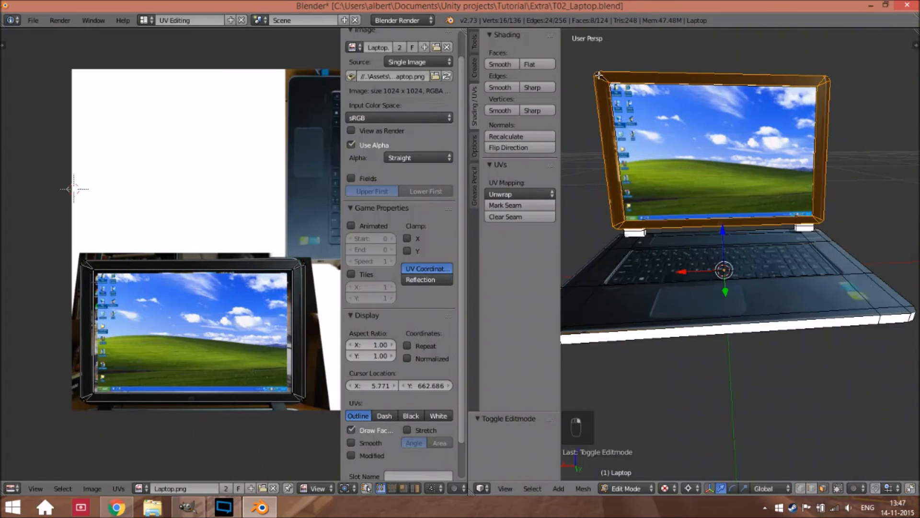
# Step: Move the lower-left inner corner of the bezel's UVs slightly left and up to match the photo's bezel edge
pyautogui.scroll(5, 117, 384)
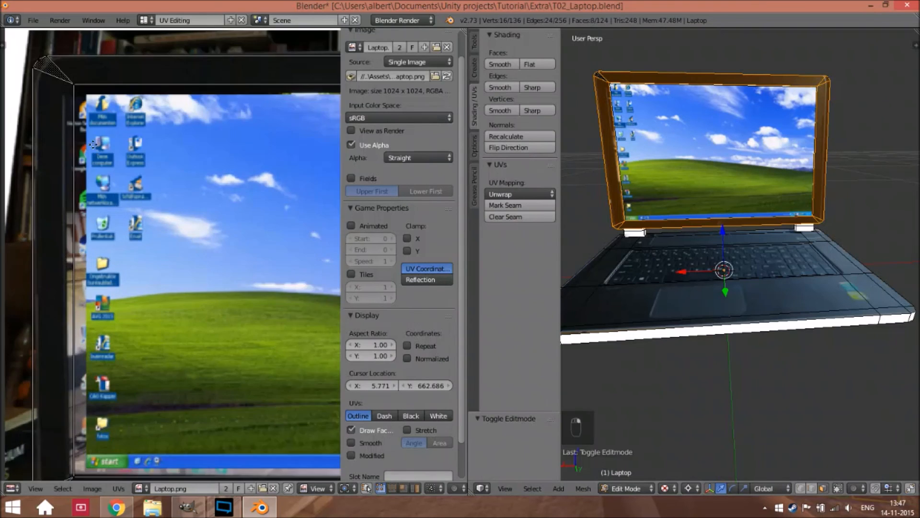
pyautogui.moveTo(93, 145); pyautogui.dragTo(140, 155)
pyautogui.moveTo(185, 413); pyautogui.dragTo(227, 265)
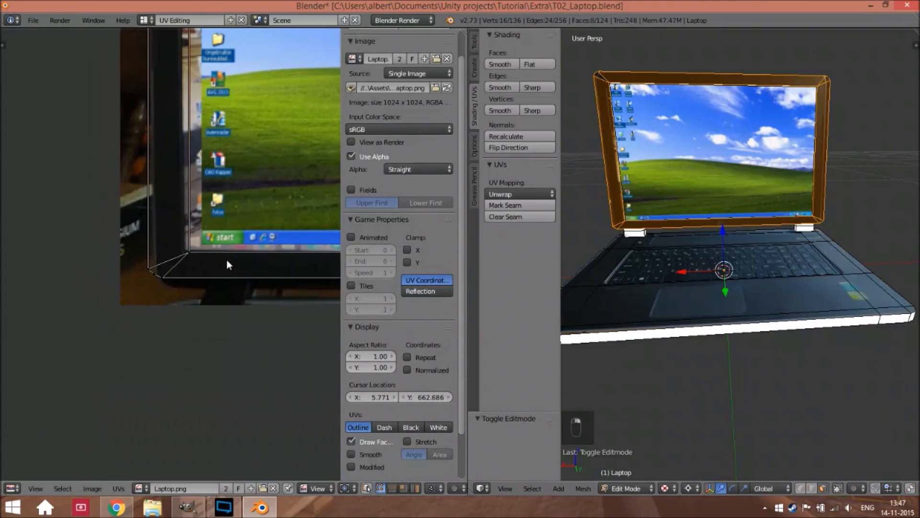
pyautogui.rightClick(184, 247)
pyautogui.press('g')
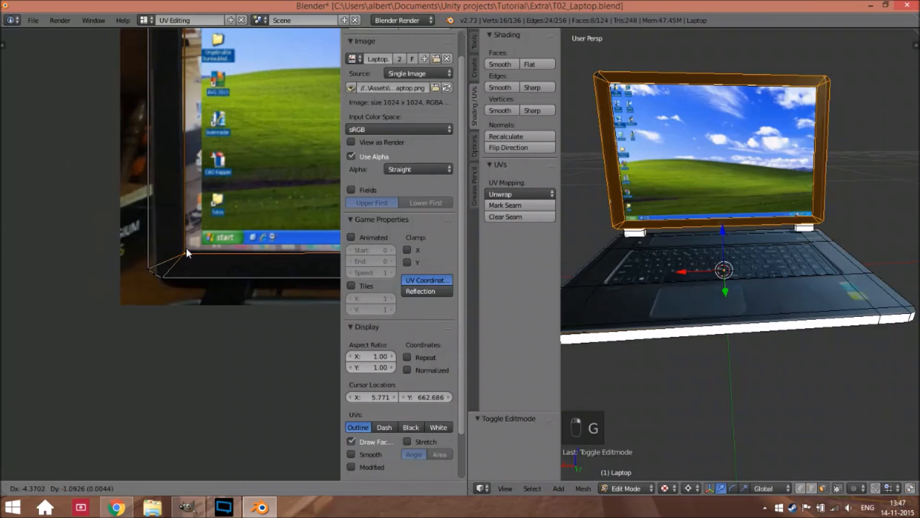
pyautogui.click(186, 245)
# Step: Move the upper-left outer corner of the bezel's UVs about 0.007 right and 0.003 down onto the photo's bezel edge
pyautogui.scroll(5, 186, 245)
pyautogui.rightClick(168, 62)
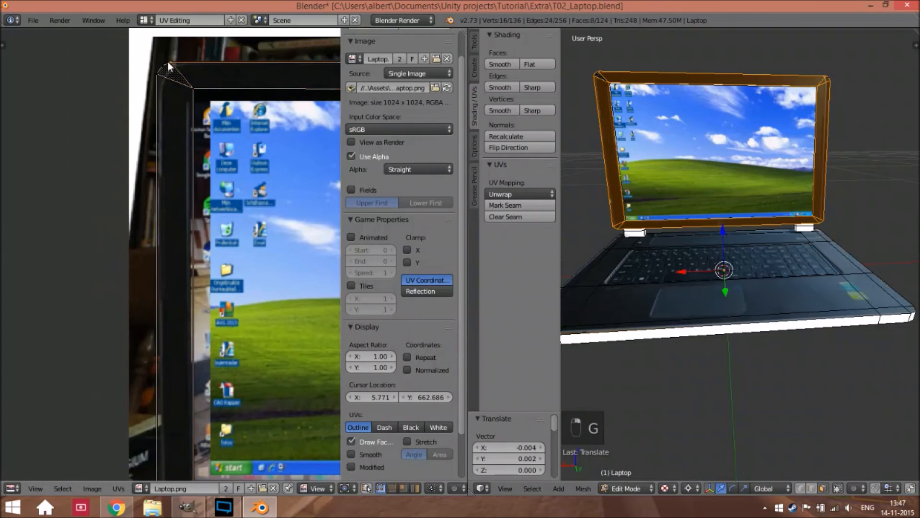
pyautogui.press('g')
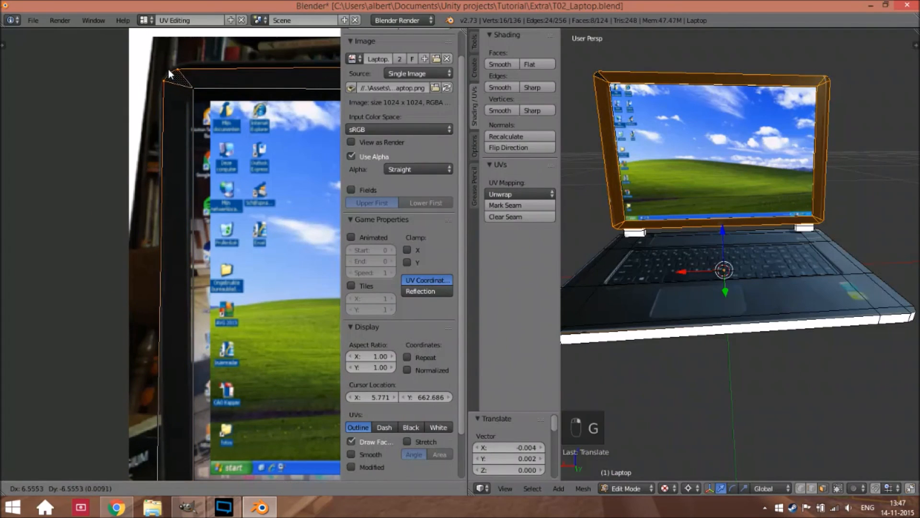
pyautogui.click(168, 65)
# Step: Move the lower-left outer corner of the bezel's UVs about 0.008 right and 0.004 down to fit the photo's bezel corner
pyautogui.scroll(-5, 170, 232)
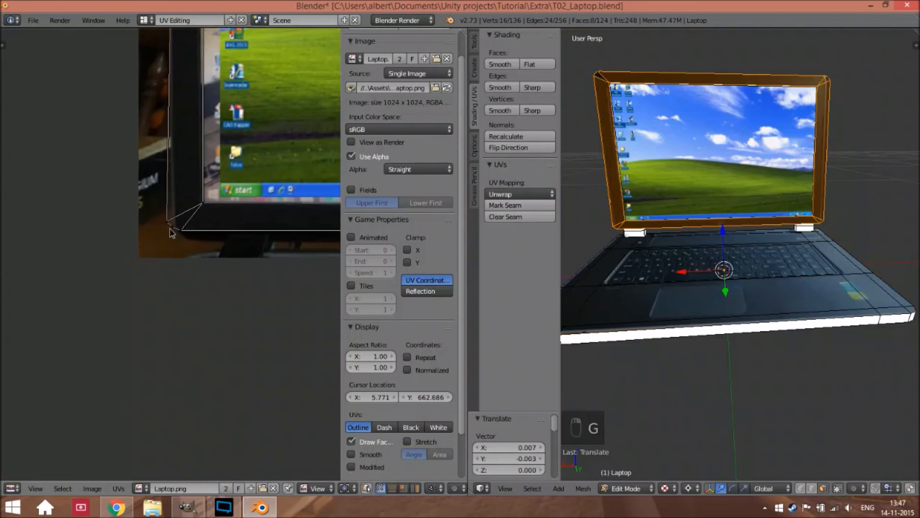
pyautogui.rightClick(168, 225)
pyautogui.press('g')
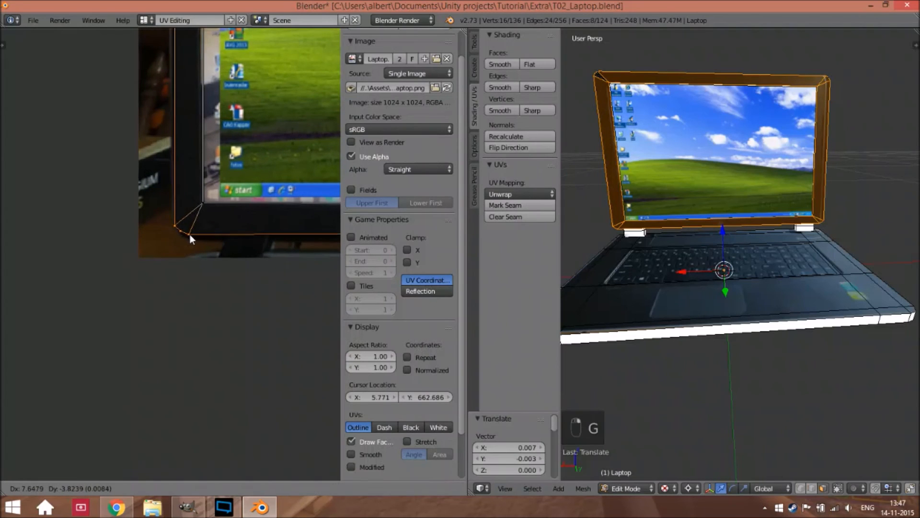
pyautogui.click(191, 238)
# Step: Circle-select only the lower-right outer corner UVs of the bezel and move them about 0.011 left and 0.007 down
pyautogui.scroll(6, 255, 271)
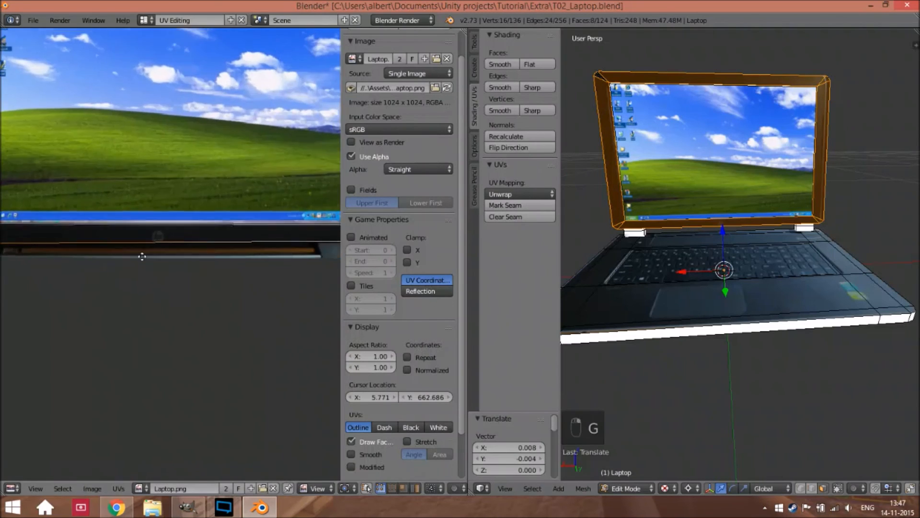
pyautogui.scroll(1, 236, 303)
pyautogui.press('a')
pyautogui.press('c')
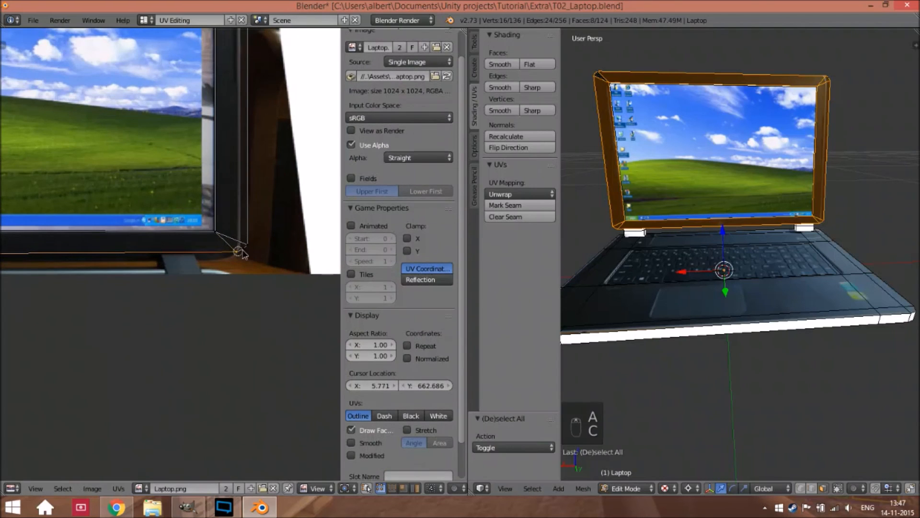
pyautogui.click(241, 250)
pyautogui.rightClick(241, 249)
pyautogui.press('g')
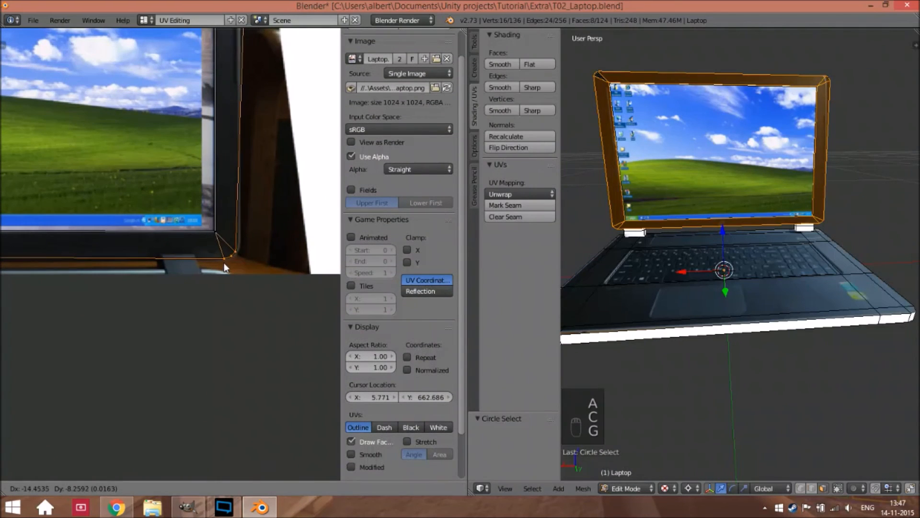
pyautogui.click(224, 262)
# Step: Circle-select the upper-right outer corner UVs of the bezel and move them about 0.015 left and 0.005 up onto the photo's bezel corner
pyautogui.moveTo(233, 305); pyautogui.dragTo(230, 434)
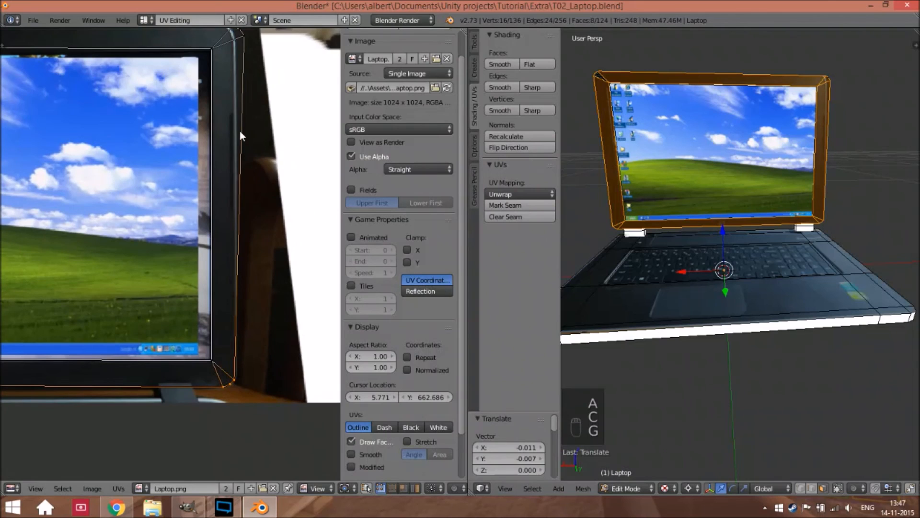
pyautogui.moveTo(240, 130); pyautogui.dragTo(231, 263)
pyautogui.press('a')
pyautogui.press('c')
pyautogui.click(251, 105)
pyautogui.rightClick(254, 112)
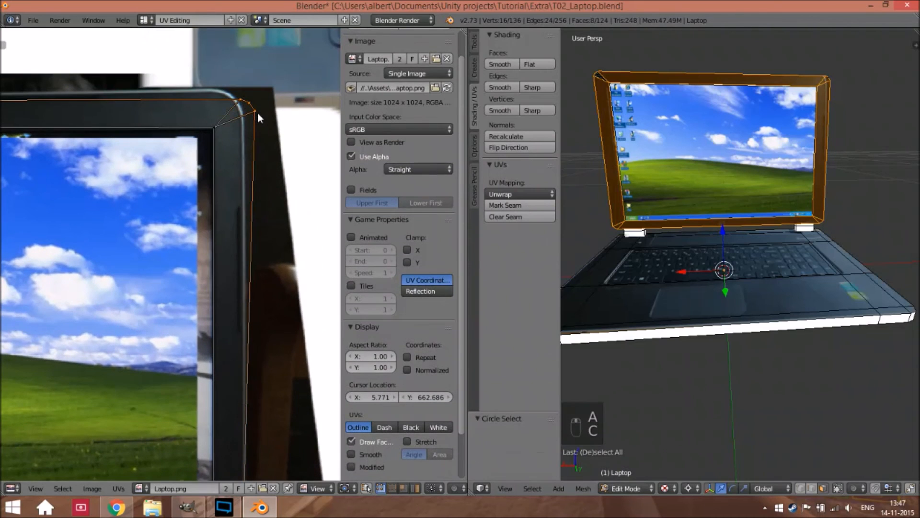
pyautogui.press('g')
pyautogui.click(242, 107)
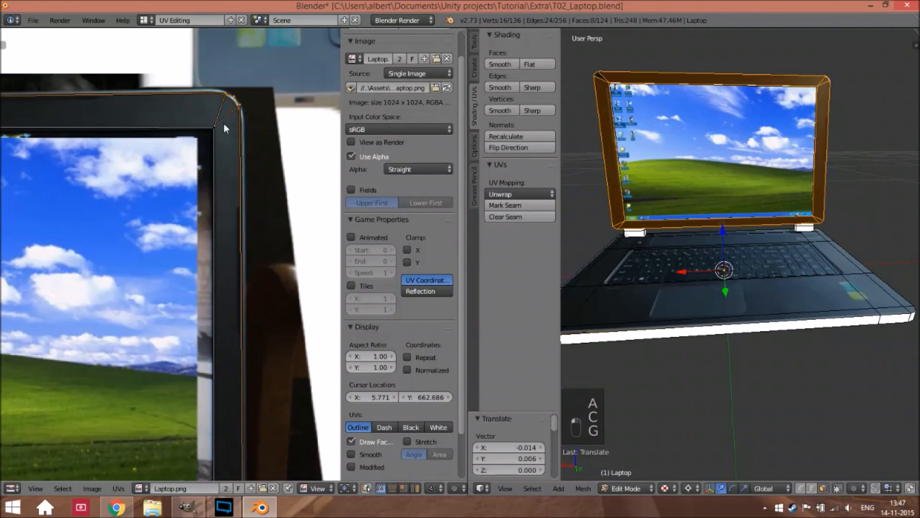
pyautogui.press('g')
pyautogui.click(224, 116)
# Step: Move the upper-left inner corner of the bezel's UVs slightly left and down onto the dark bezel in the photo
pyautogui.scroll(-5, 166, 143)
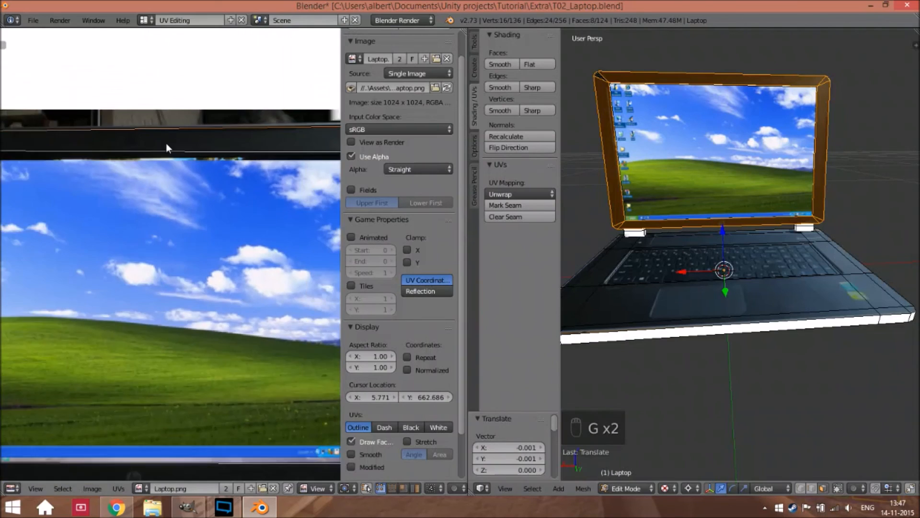
pyautogui.moveTo(221, 171); pyautogui.dragTo(404, 172)
pyautogui.scroll(4, 114, 189)
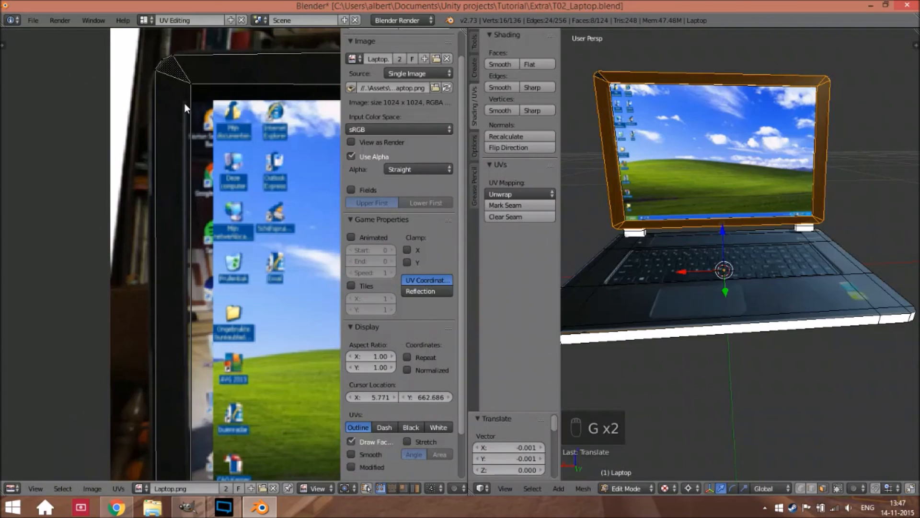
pyautogui.press('a')
pyautogui.press('g')
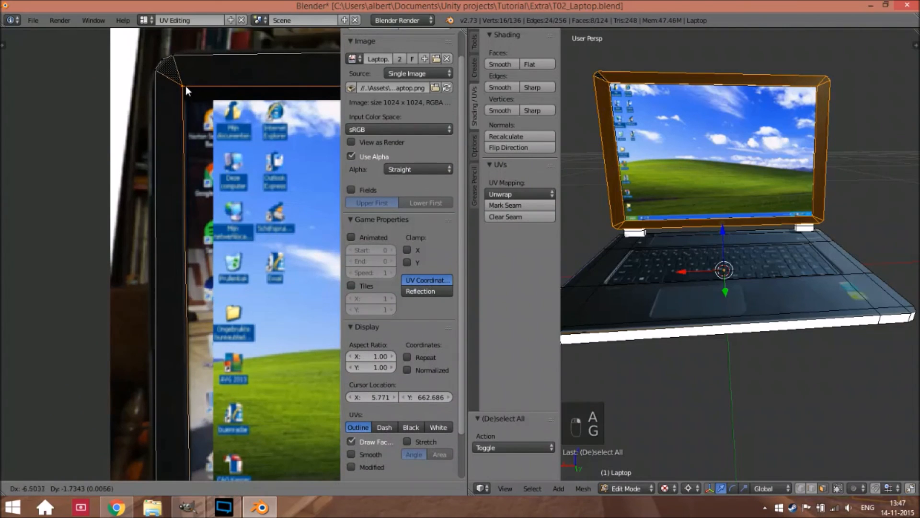
pyautogui.click(185, 85)
# Step: Circle-select the upper-left outer corner UVs and nudge them about 0.002 right and 0.003 down inside the bezel's edge
pyautogui.press('a')
pyautogui.press('c')
pyautogui.click(172, 54)
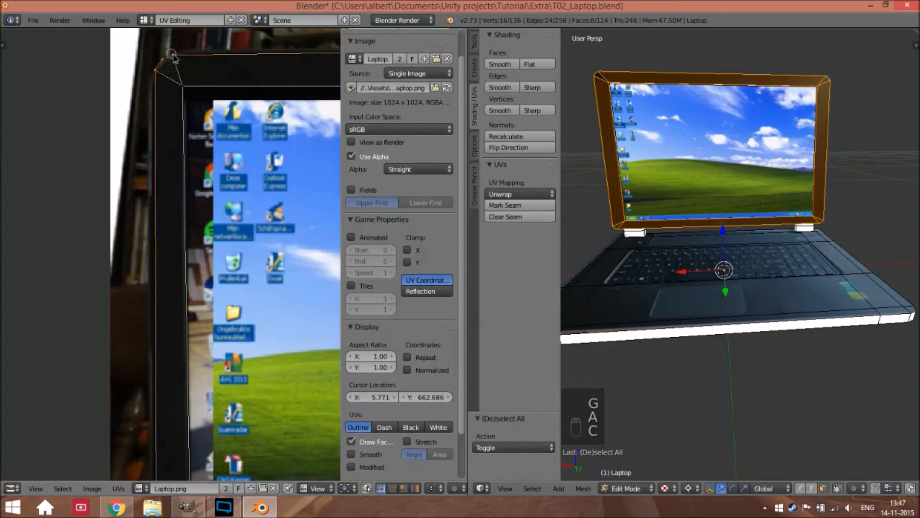
pyautogui.rightClick(174, 56)
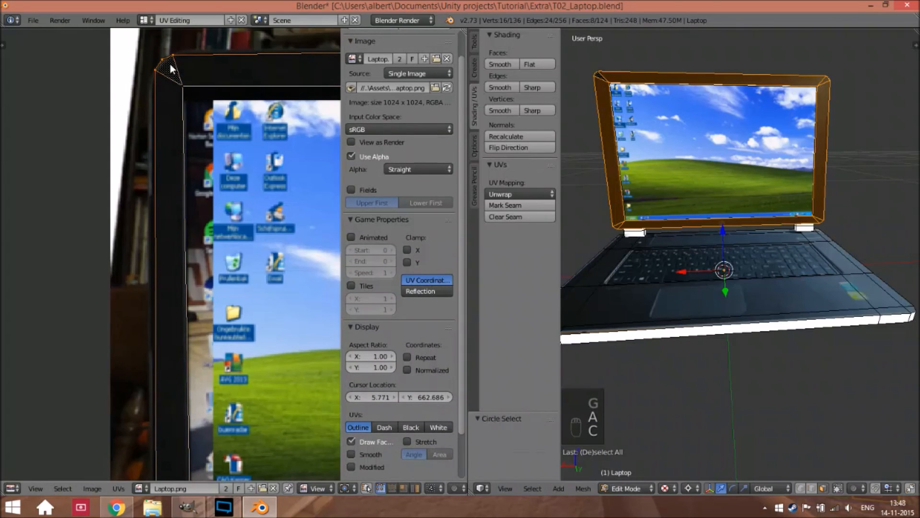
pyautogui.press('g')
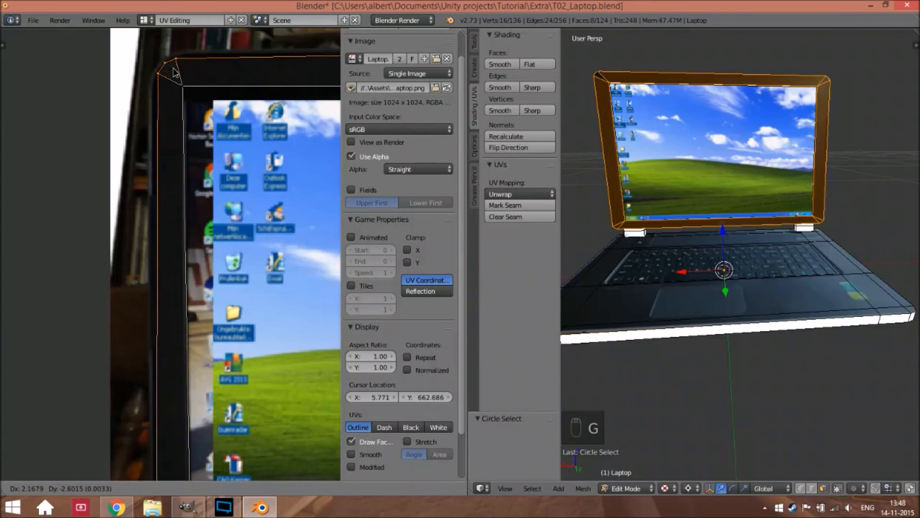
pyautogui.click(173, 72)
# Step: Nudge the lower-left inner corner of the bezel's UVs about 0.001 left and 0.001 down
pyautogui.moveTo(215, 449); pyautogui.dragTo(245, 288)
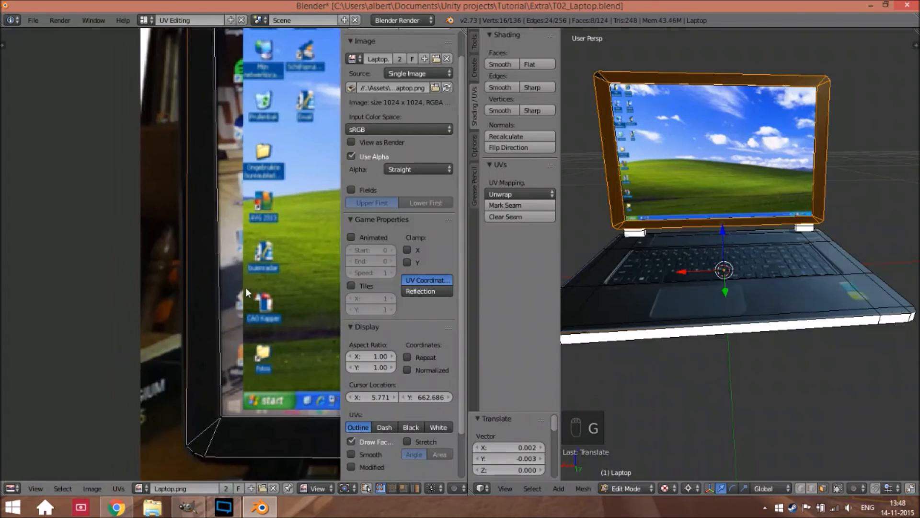
pyautogui.rightClick(223, 419)
pyautogui.press('g')
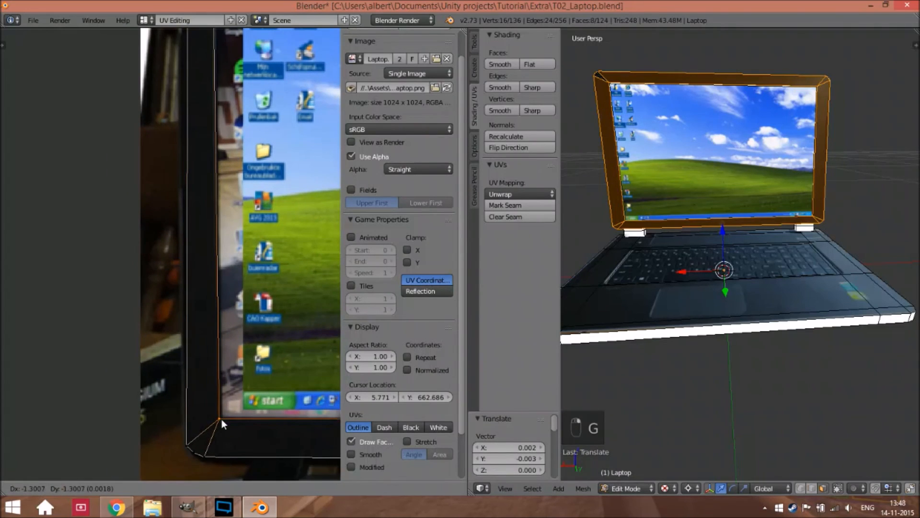
pyautogui.click(229, 416)
# Step: Return to Object Mode and examine the textured laptop's screen bezel and body from several angles
pyautogui.scroll(-4, 245, 411)
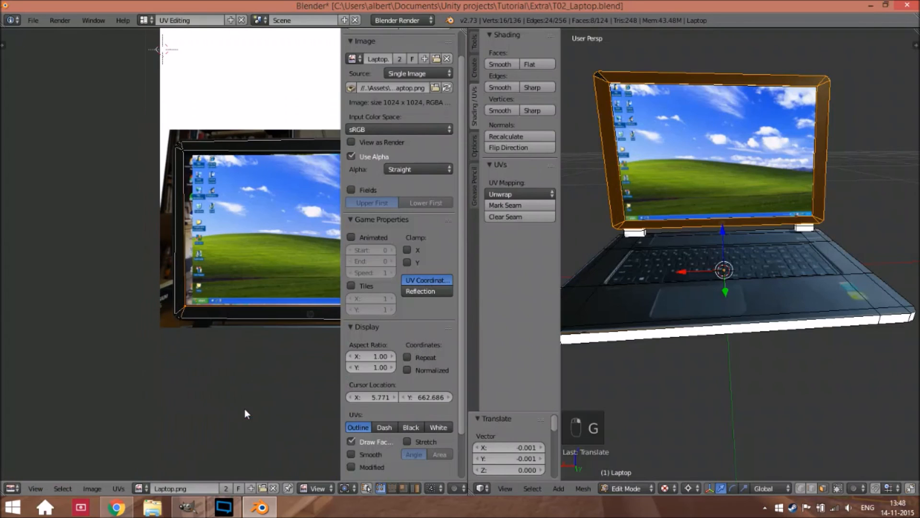
pyautogui.press('Tab')
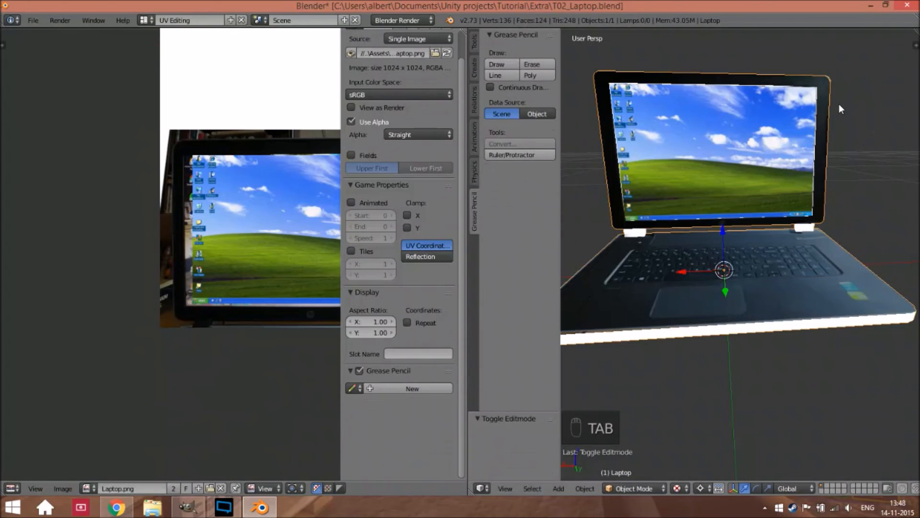
pyautogui.moveTo(796, 218); pyautogui.dragTo(756, 235)
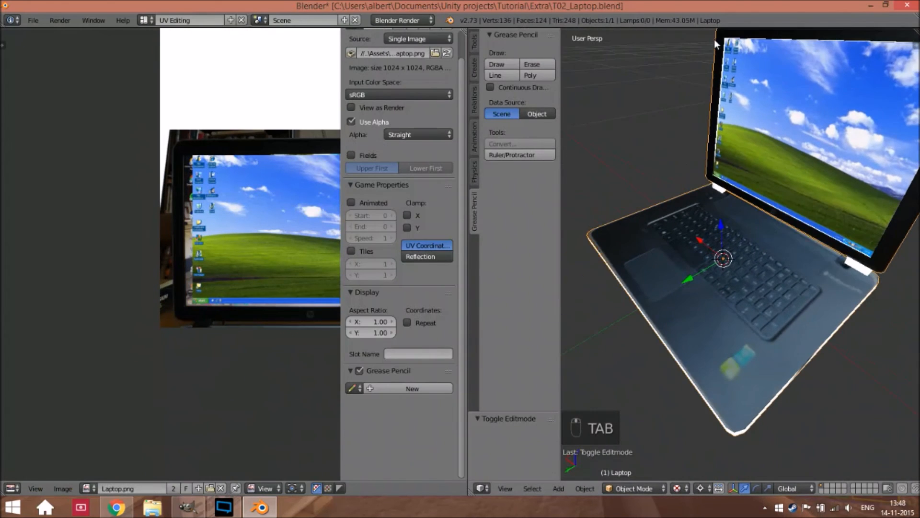
pyautogui.scroll(-3, 693, 202)
pyautogui.moveTo(726, 173); pyautogui.dragTo(851, 138)
pyautogui.moveTo(731, 230); pyautogui.dragTo(650, 316)
pyautogui.scroll(2, 797, 240)
pyautogui.scroll(-3, 813, 269)
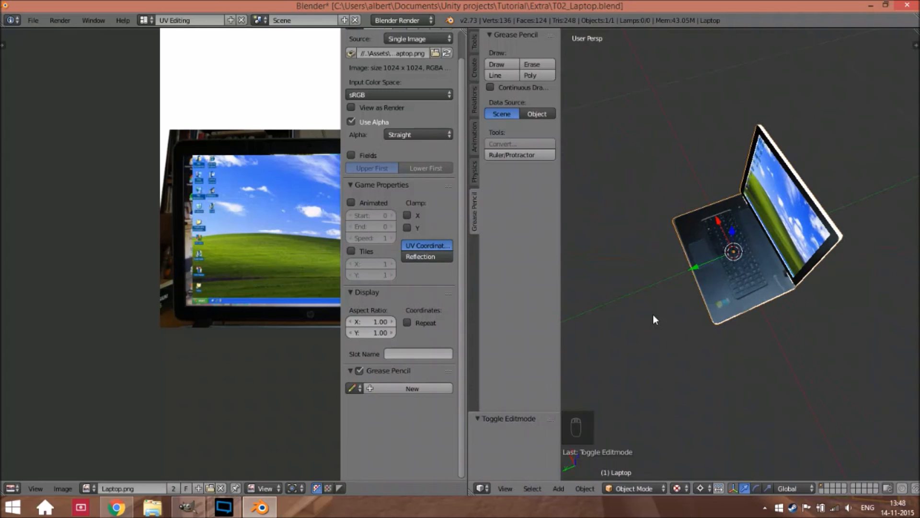
pyautogui.moveTo(707, 267); pyautogui.dragTo(732, 262)
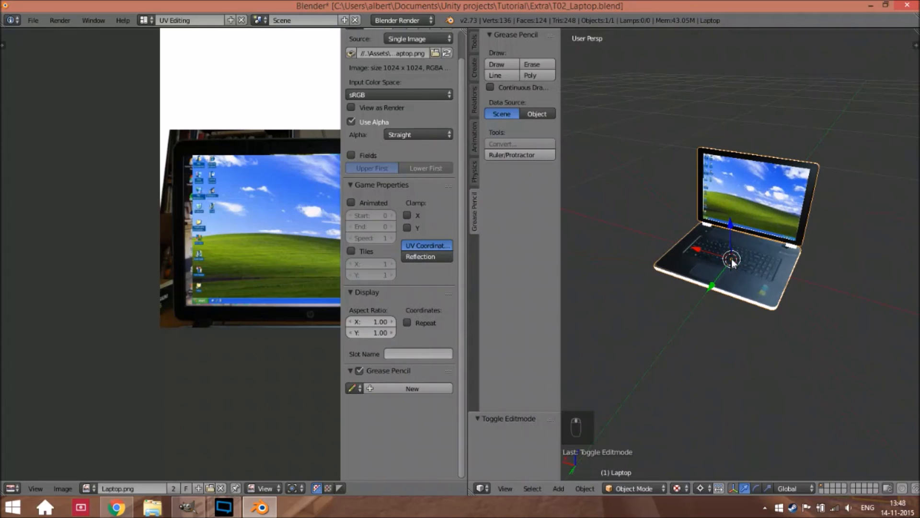